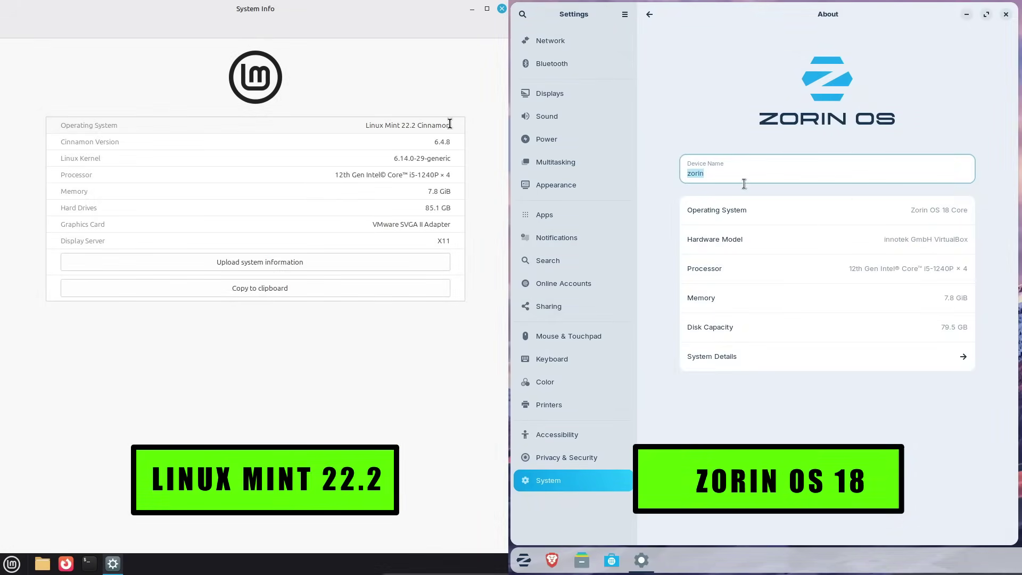
- Compare OS names and kernels: Mint's 6.14.0-29-generic against Zorin's 6.14.0-33-generic in System Details
left_click_drag(450, 123, 352, 122)
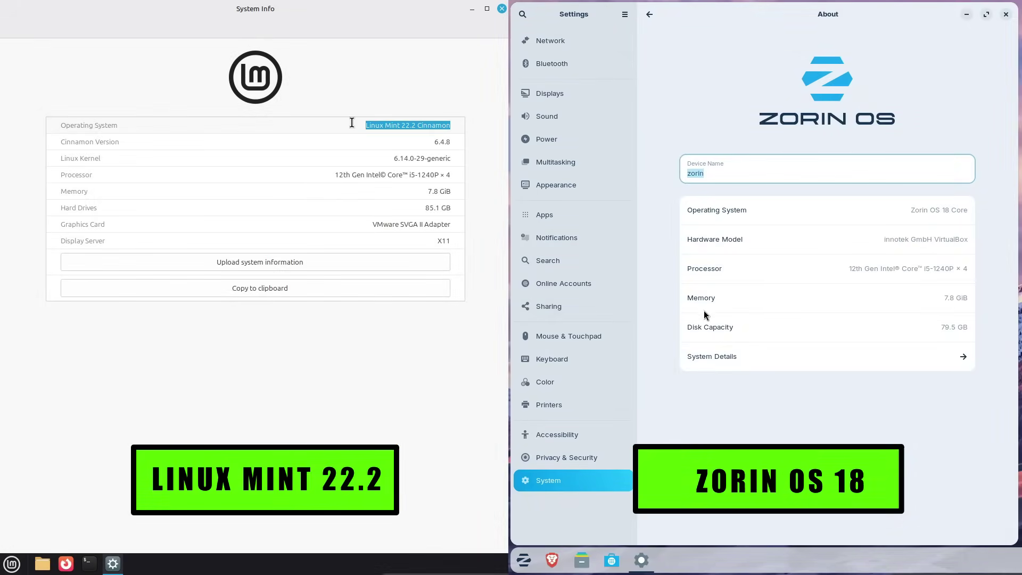
double_click(434, 142)
left_click(941, 356)
left_click_drag(395, 158, 441, 163)
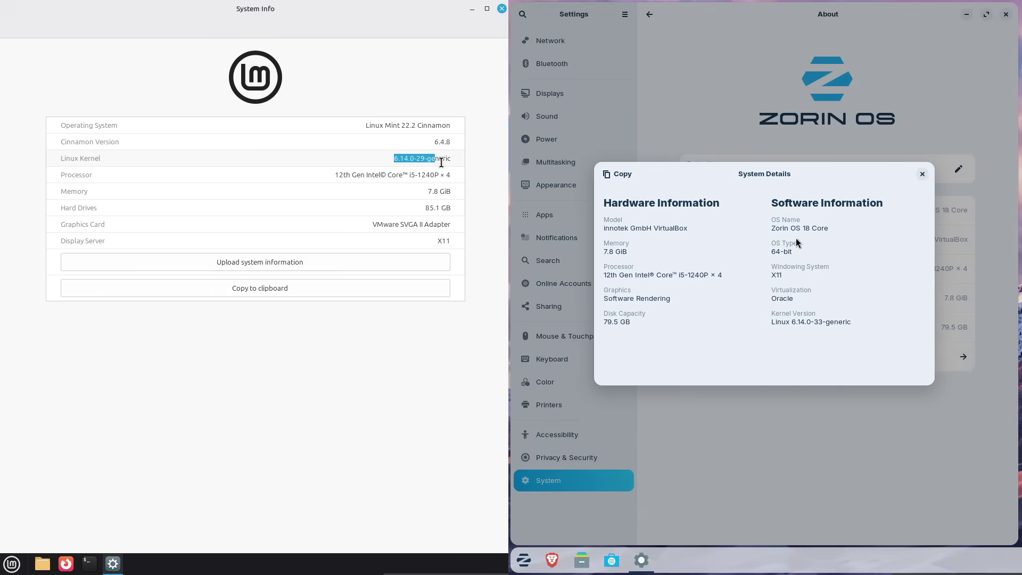
left_click_drag(771, 227, 828, 229)
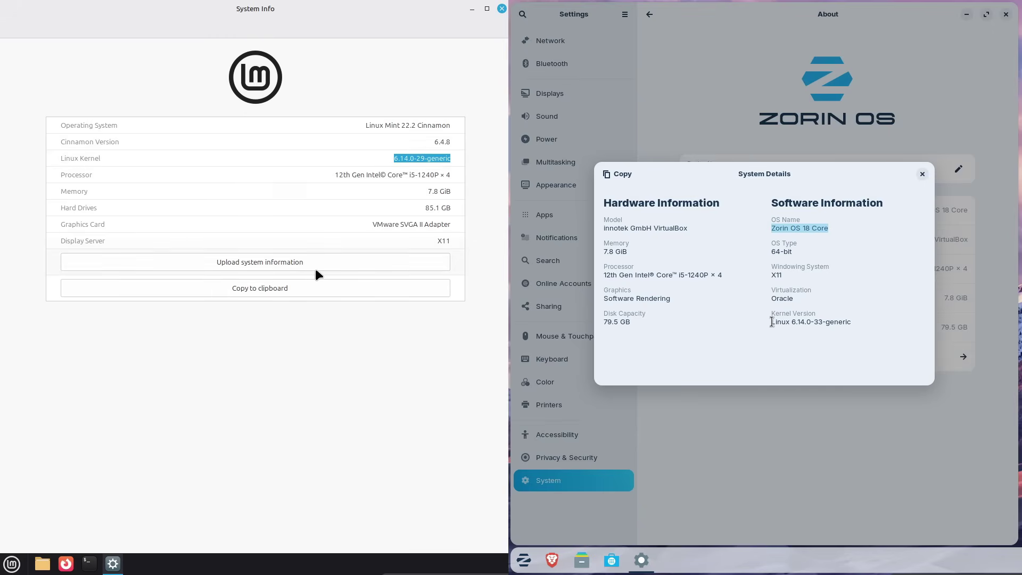
left_click_drag(771, 321, 851, 322)
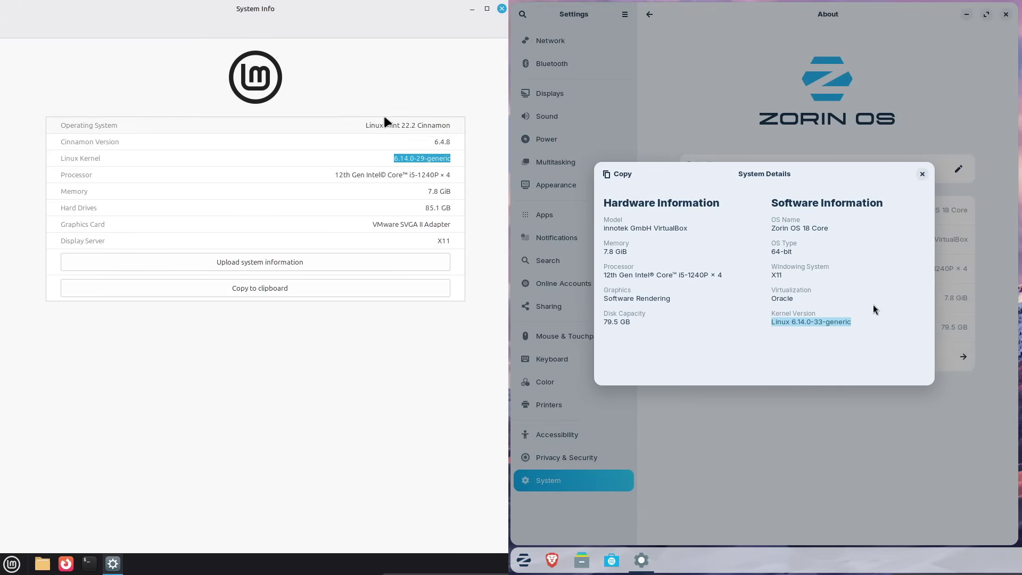
- Close both system info windows and launch System Monitor from each menu
left_click(501, 10)
left_click(12, 563)
left_click(922, 174)
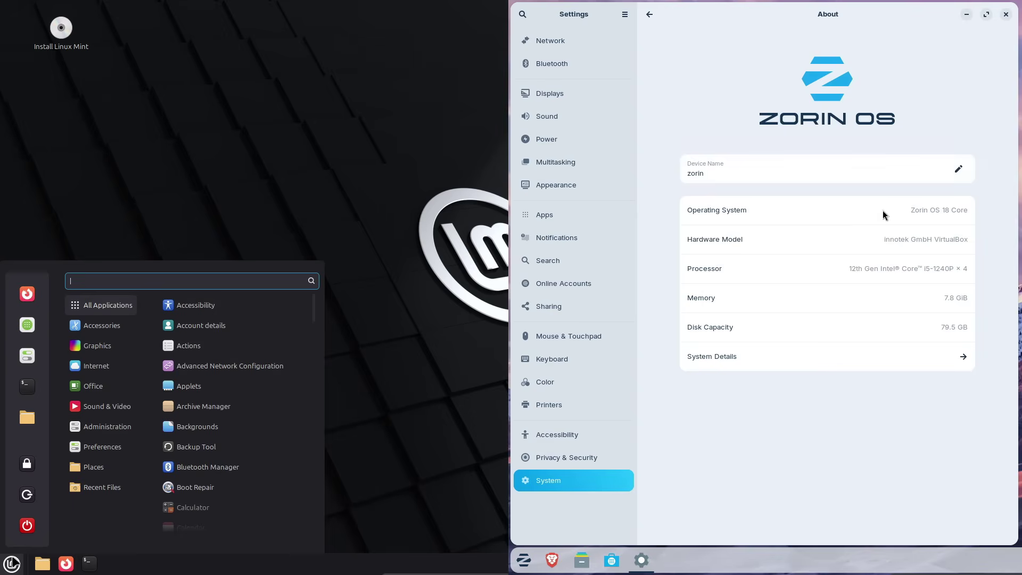
type("sy")
left_click(1005, 15)
left_click(174, 328)
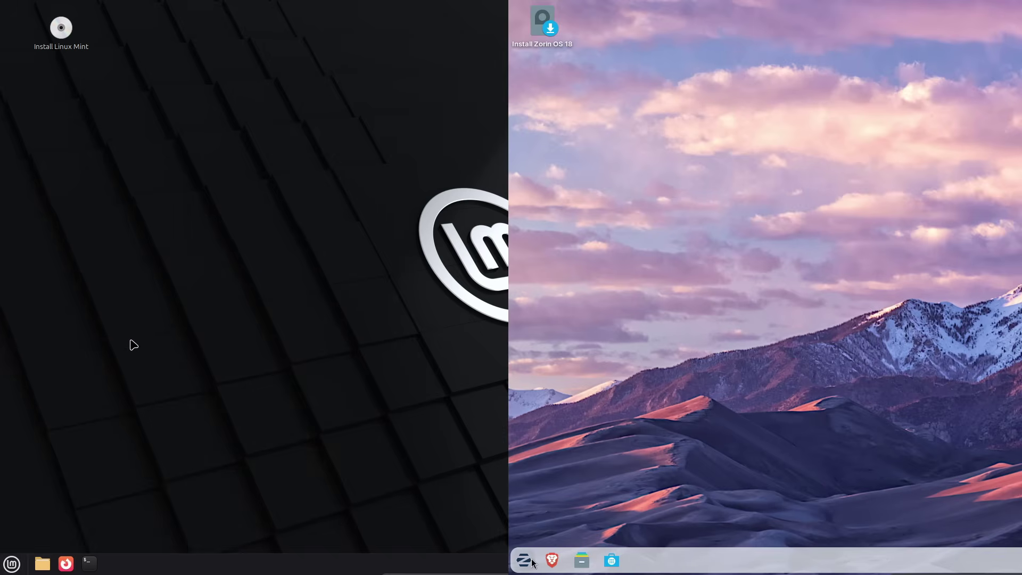
left_click(533, 562)
type("sys")
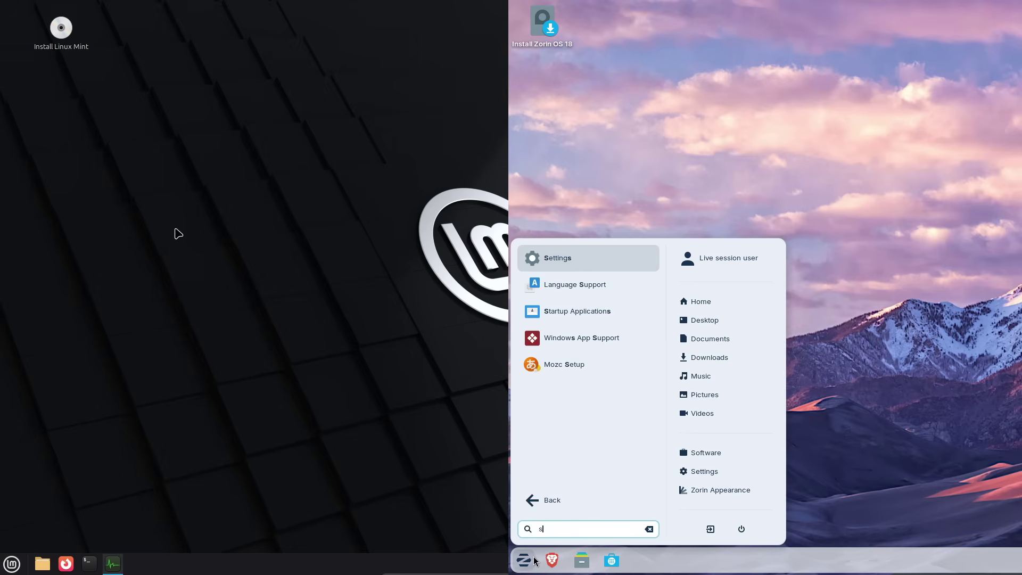
left_click(587, 267)
- Tile the two System Monitors side by side and show Mint's CPU and memory graphs
left_click_drag(158, 24, 0, 90)
left_click_drag(506, 88, 490, 209)
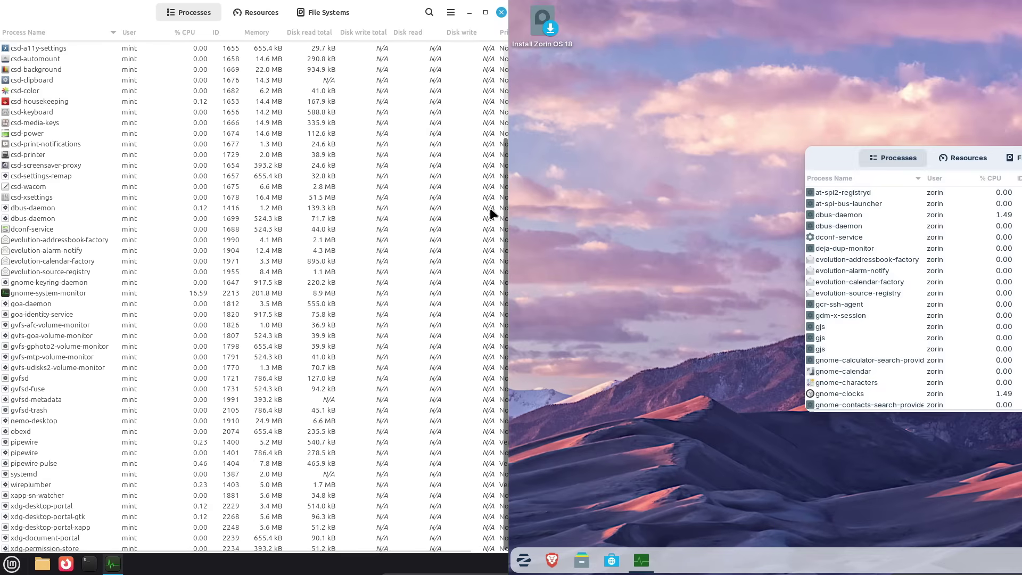
left_click_drag(838, 153, 505, 170)
scroll(491, 114, "up", 4)
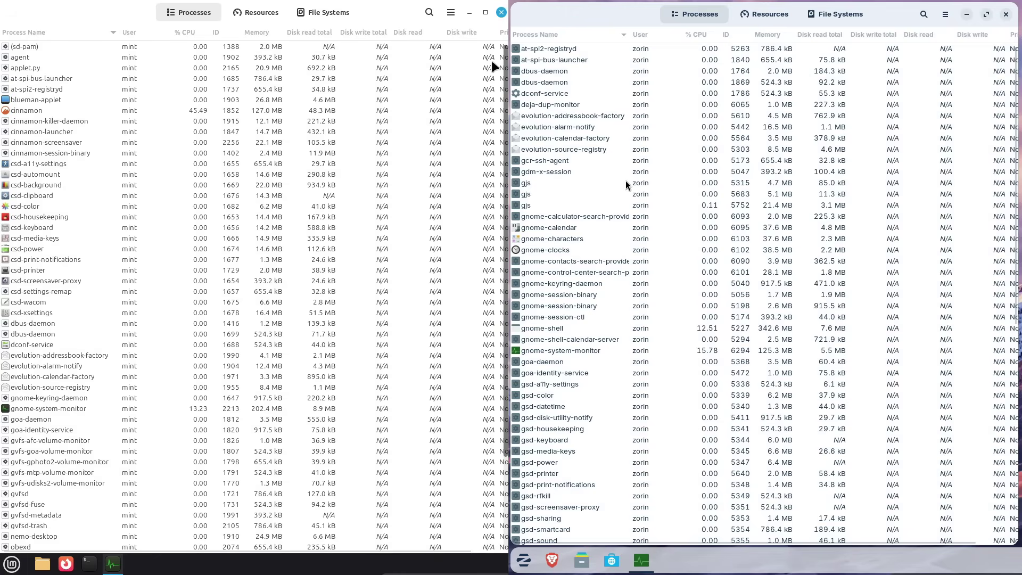
left_click(266, 14)
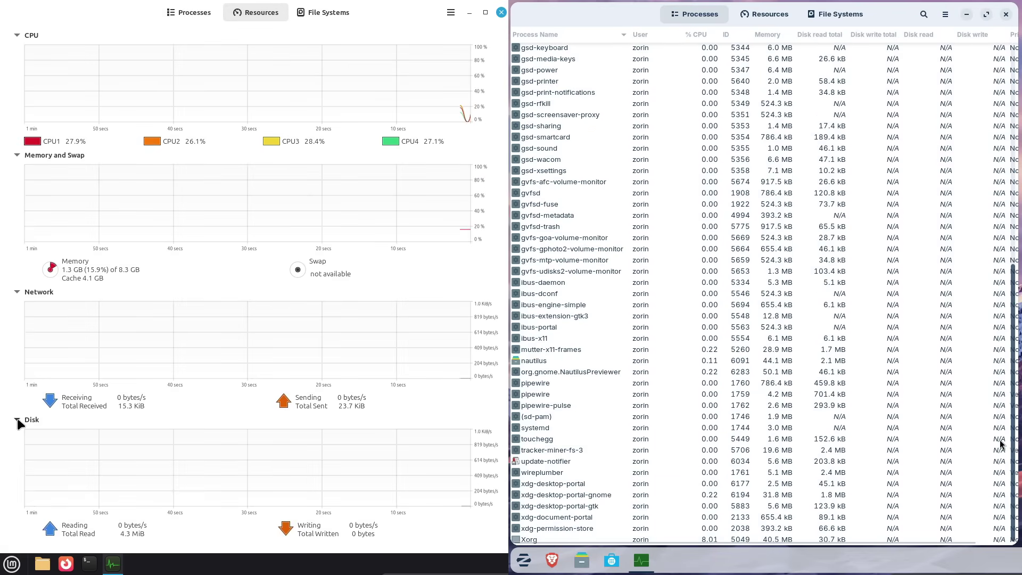
left_click_drag(991, 128, 990, 427)
- View Mint System Monitor's About dialog and show Zorin's resource graphs with network collapsed
left_click(451, 18)
left_click(434, 113)
left_click(764, 14)
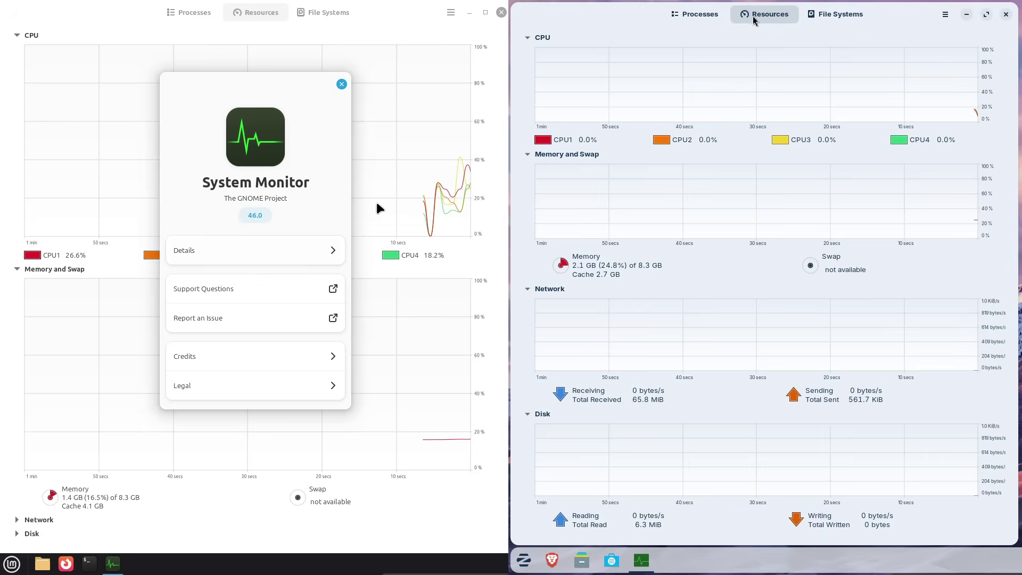
left_click(531, 360)
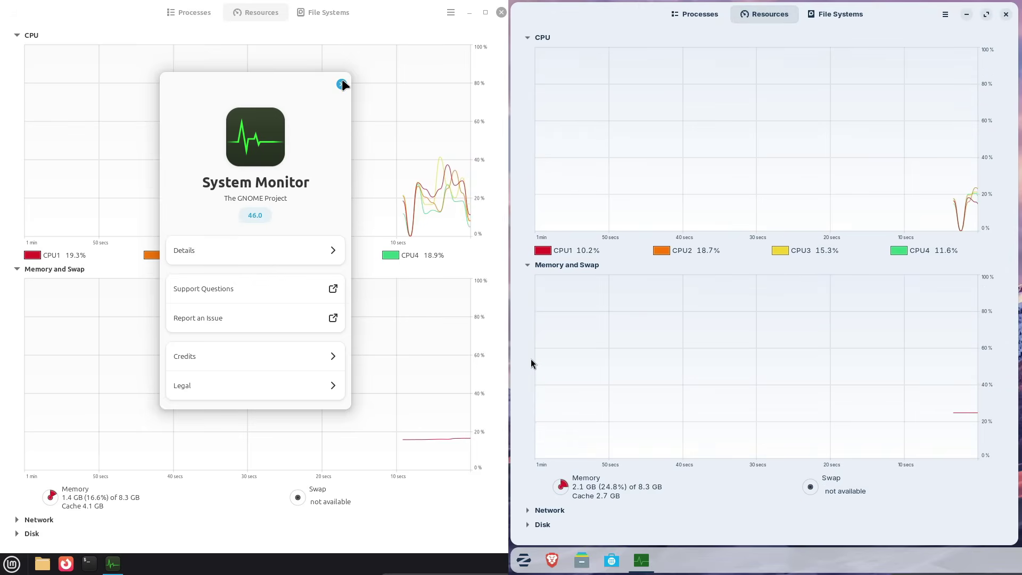
left_click(342, 81)
- Glance at Mint's File Systems view, then show Zorin System Monitor's About, version 46.0
left_click(322, 13)
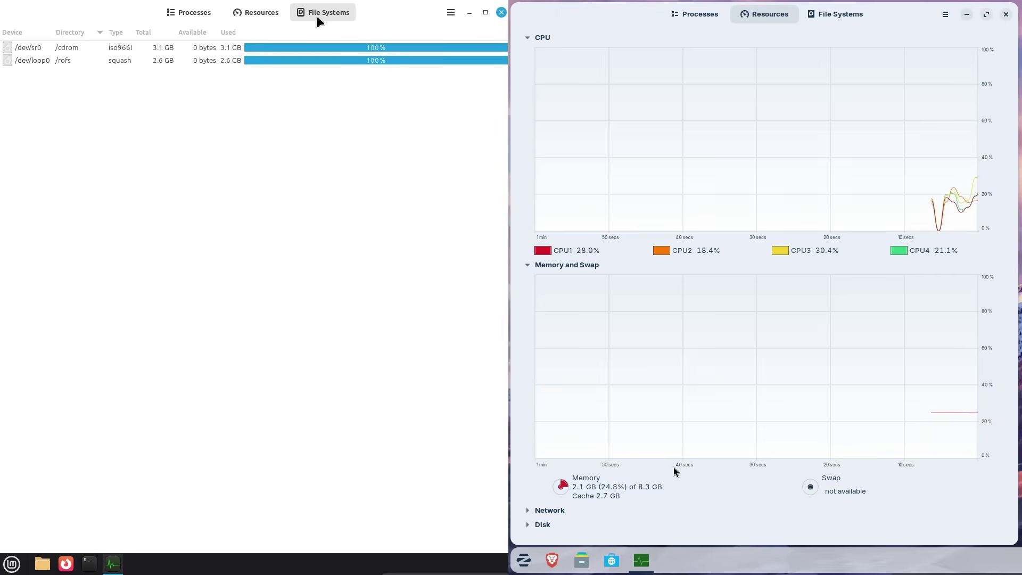
left_click(266, 13)
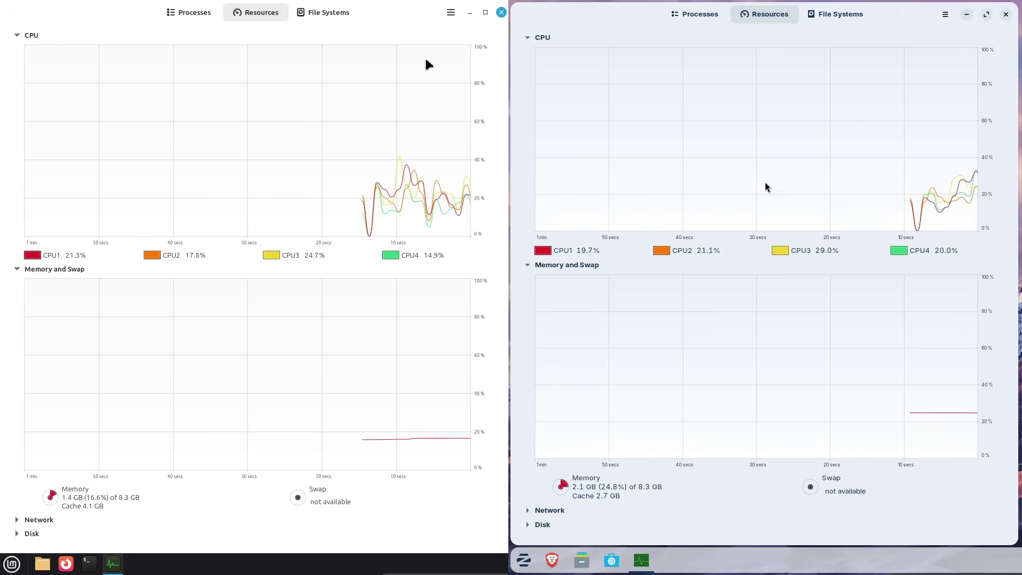
left_click(945, 13)
left_click(935, 113)
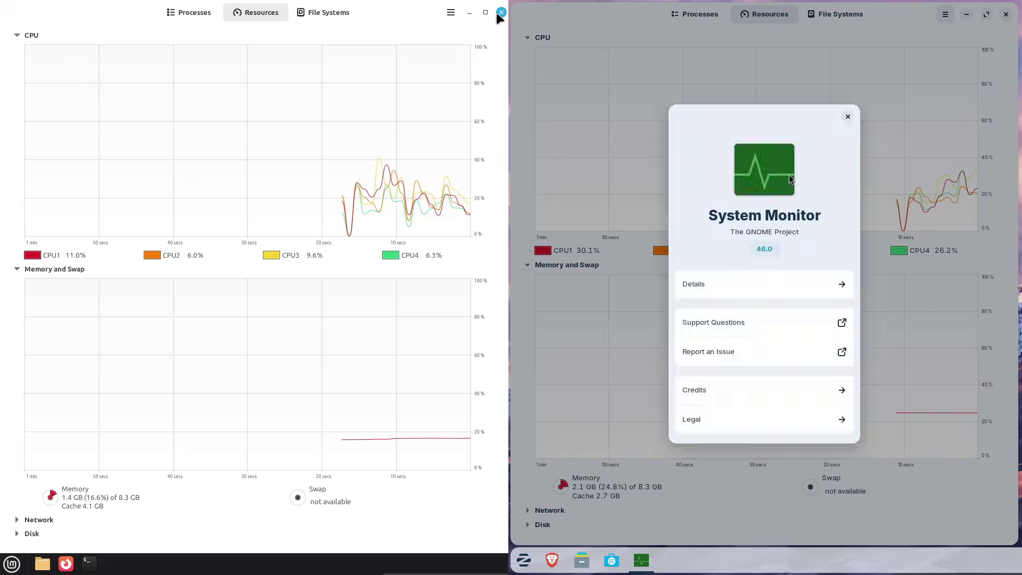
- Close Mint's System Monitor, tile Mint's terminal left, and browse Zorin System Monitor's preferences
left_click(500, 12)
left_click(848, 117)
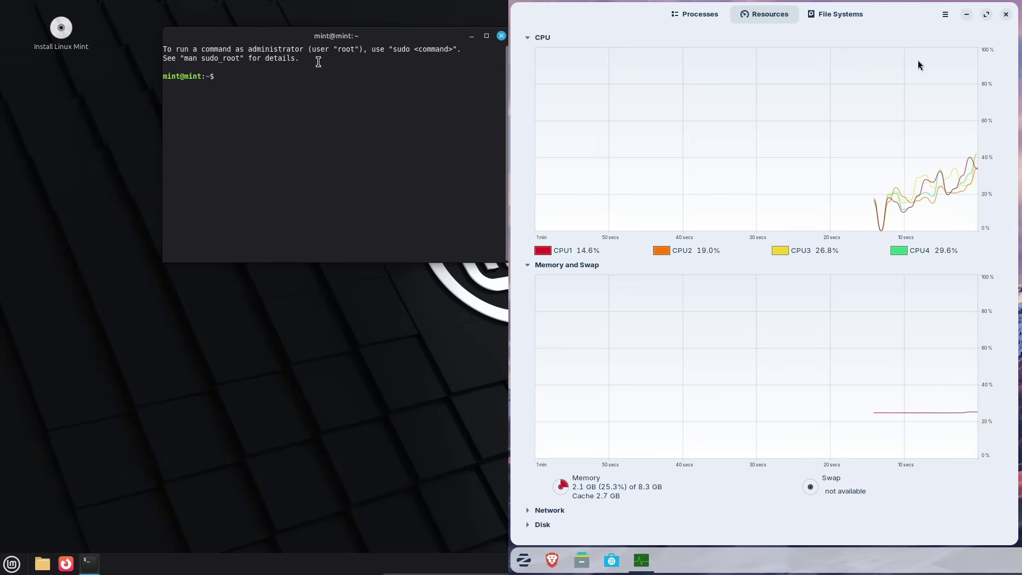
left_click_drag(315, 35, 1, 181)
left_click(945, 15)
left_click(945, 66)
- Show the Mint terminal's menubar and close Zorin's System Monitor after viewing its file systems
right_click(73, 113)
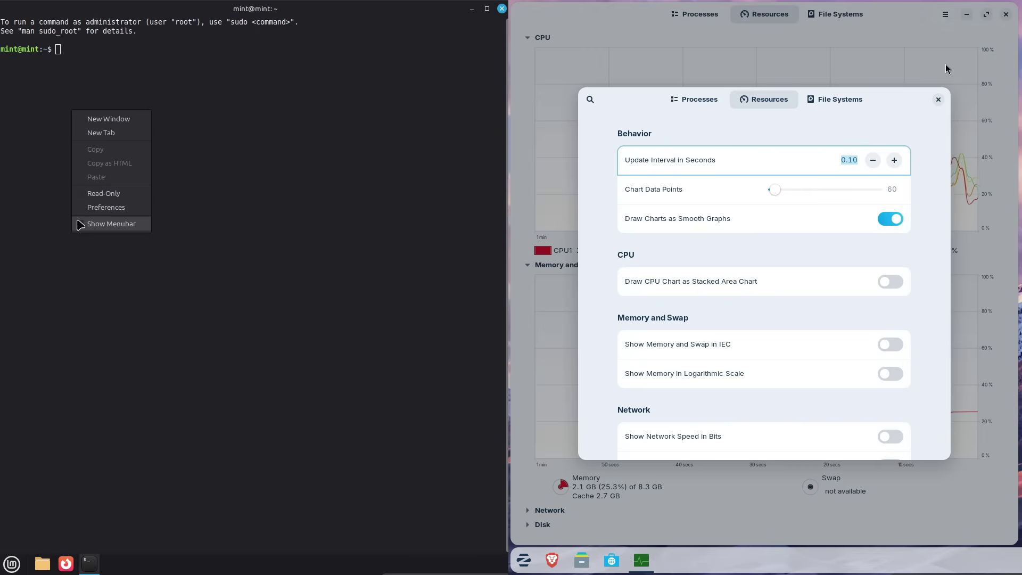
left_click(936, 100)
left_click(78, 226)
right_click(84, 169)
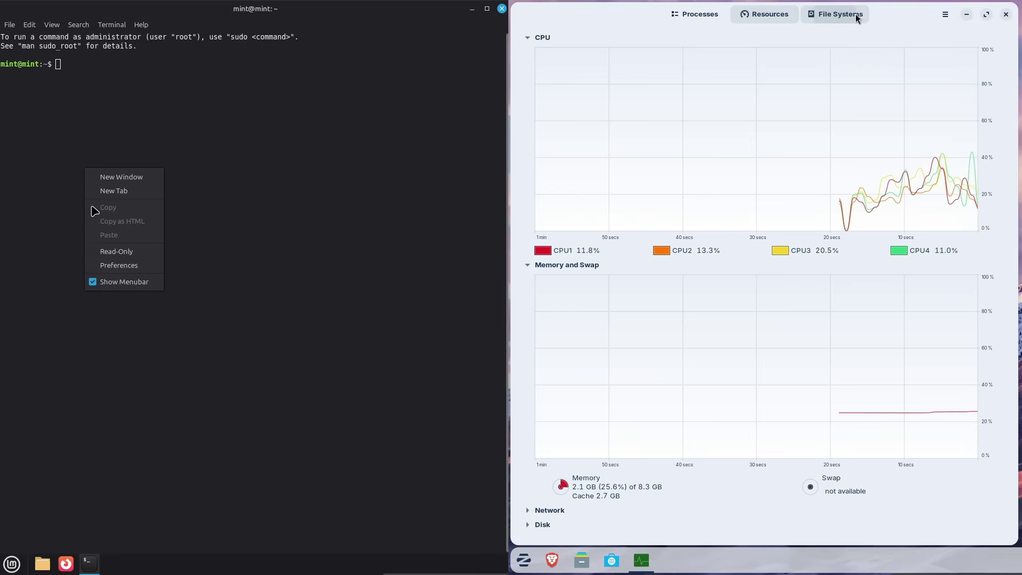
left_click(854, 15)
left_click(102, 264)
left_click(773, 19)
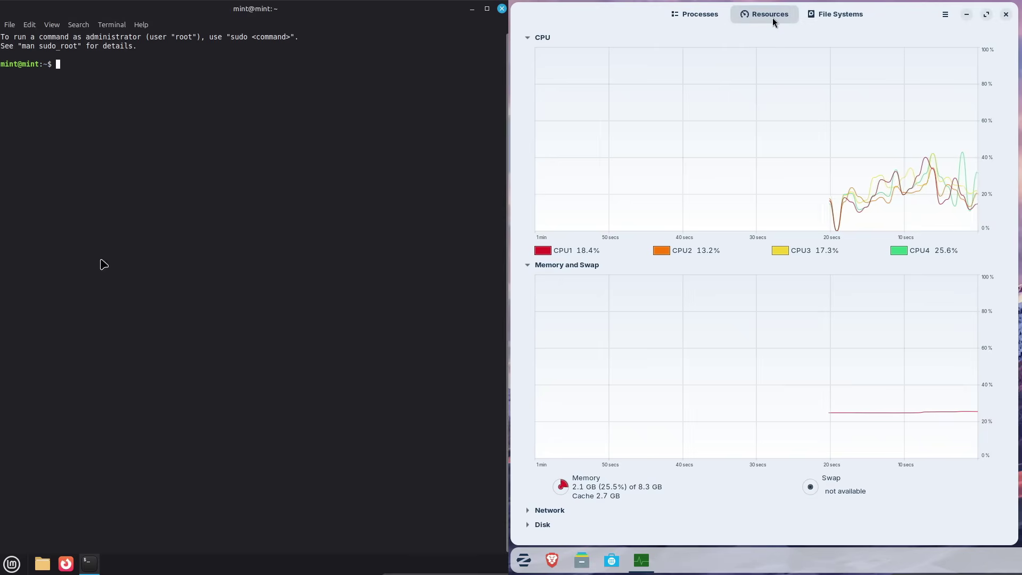
left_click(1005, 14)
- Give the Mint terminal a custom Monospace 14 font while launching Terminal on Zorin
left_click(527, 557)
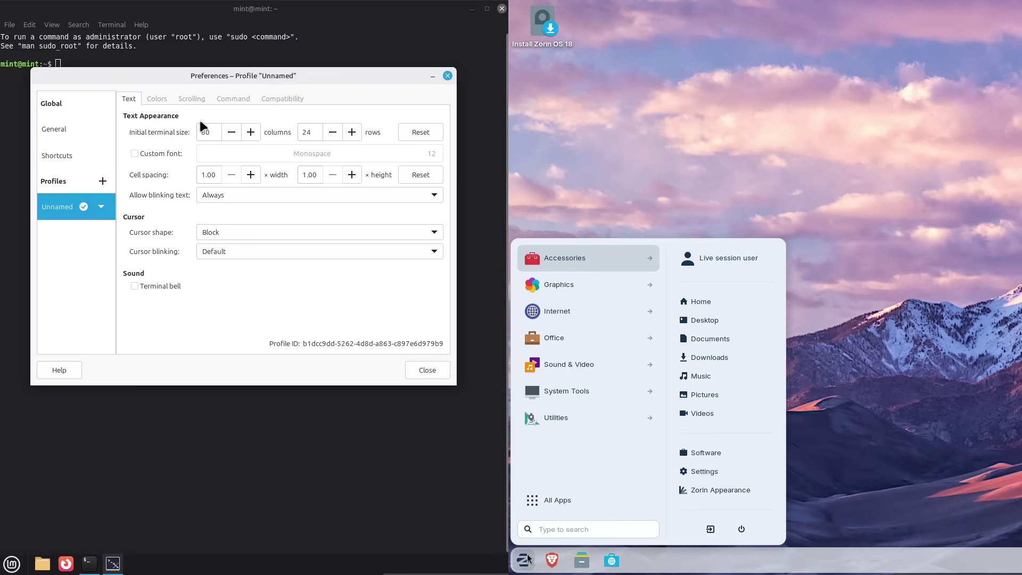
left_click(165, 154)
left_click(570, 524)
type("ter")
left_click(346, 155)
left_click(339, 342)
left_click(340, 343)
left_click(589, 266)
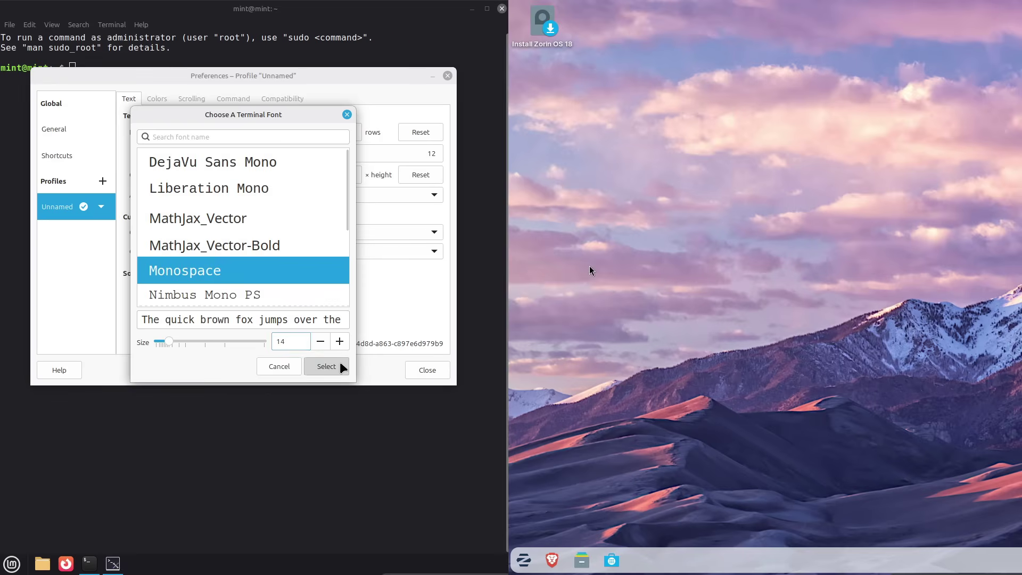
left_click(342, 367)
left_click(423, 371)
- Show the Zorin terminal's menubar and version info, and run fastfetch on Mint after fixing the typo
type("fatfetc")
left_click_drag(1010, 163, 509, 193)
right_click(720, 123)
type("h")
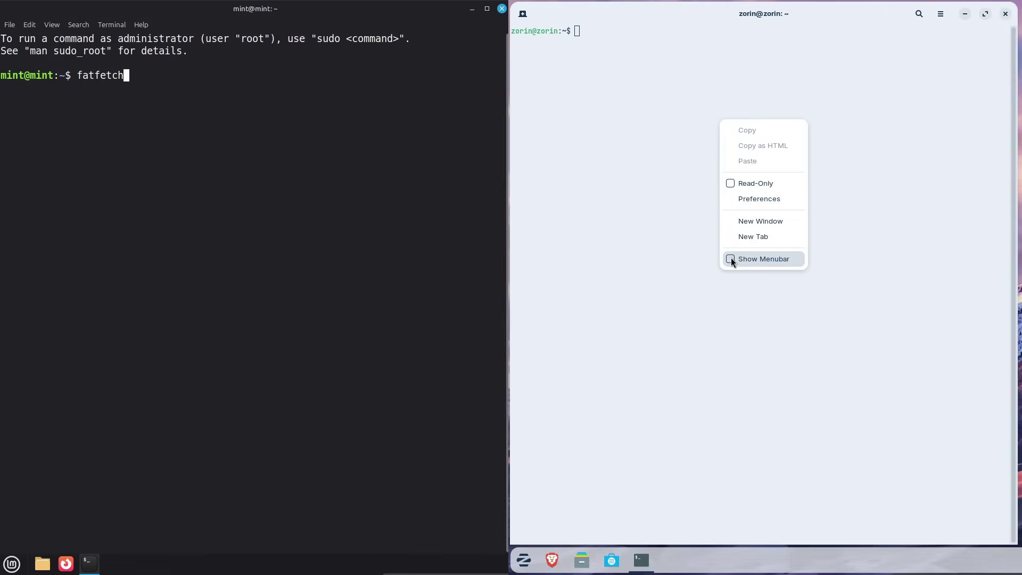
left_click(730, 258)
left_click(657, 33)
key("Left")
key("Left")
key("Left")
key("Left")
key("Left")
key("Left")
left_click(666, 64)
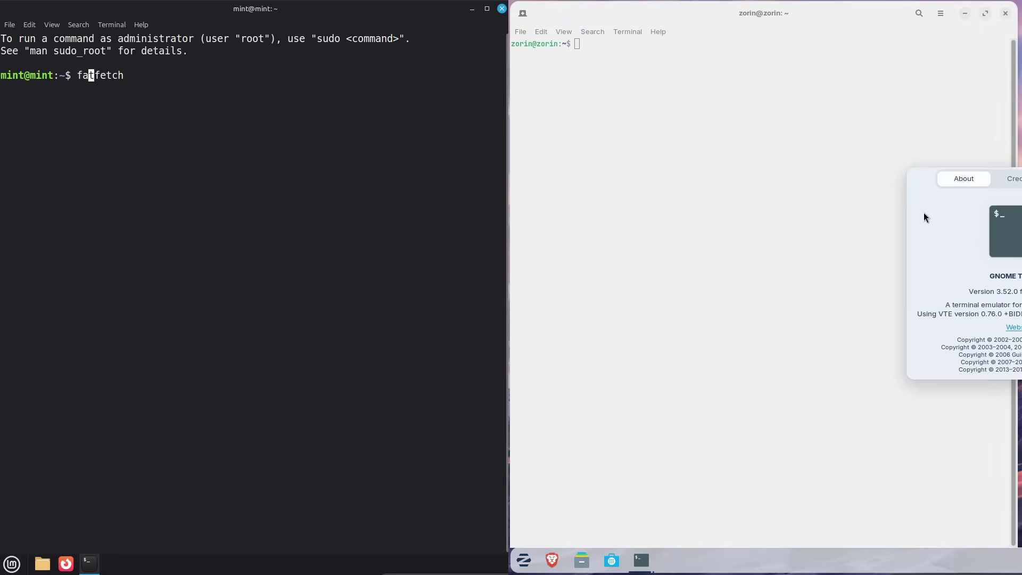
type("s")
left_click_drag(924, 179, 618, 198)
key("Return")
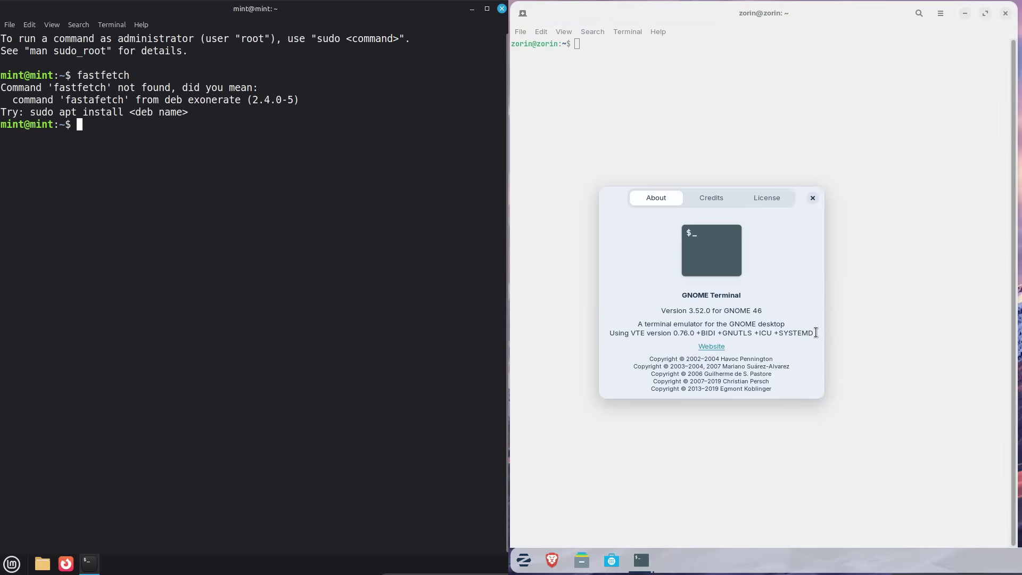
- Close Zorin's terminal version info, open its preferences, and clear Mint's terminal before typing neofetch
left_click_drag(815, 332, 618, 296)
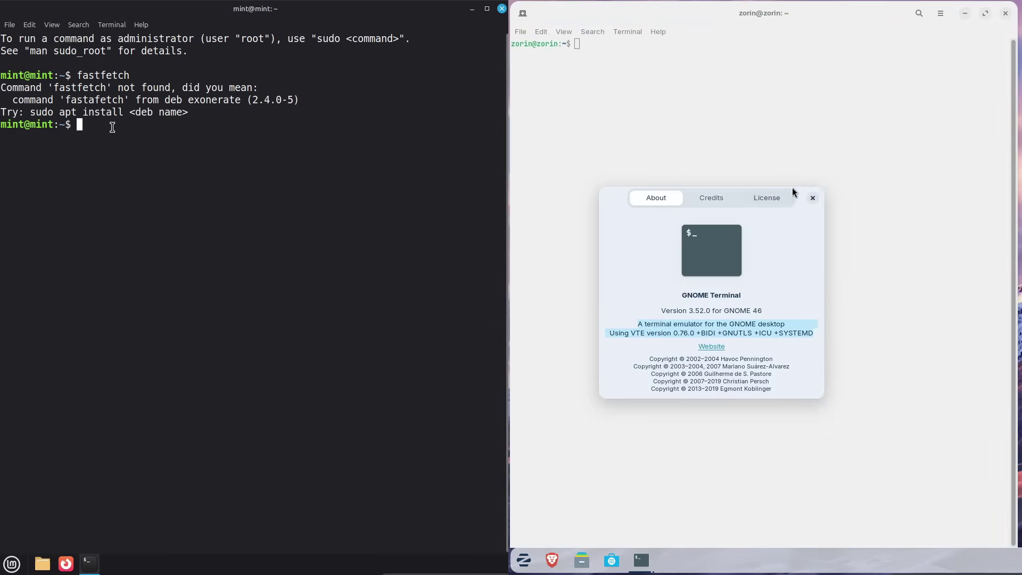
left_click(812, 198)
right_click(700, 175)
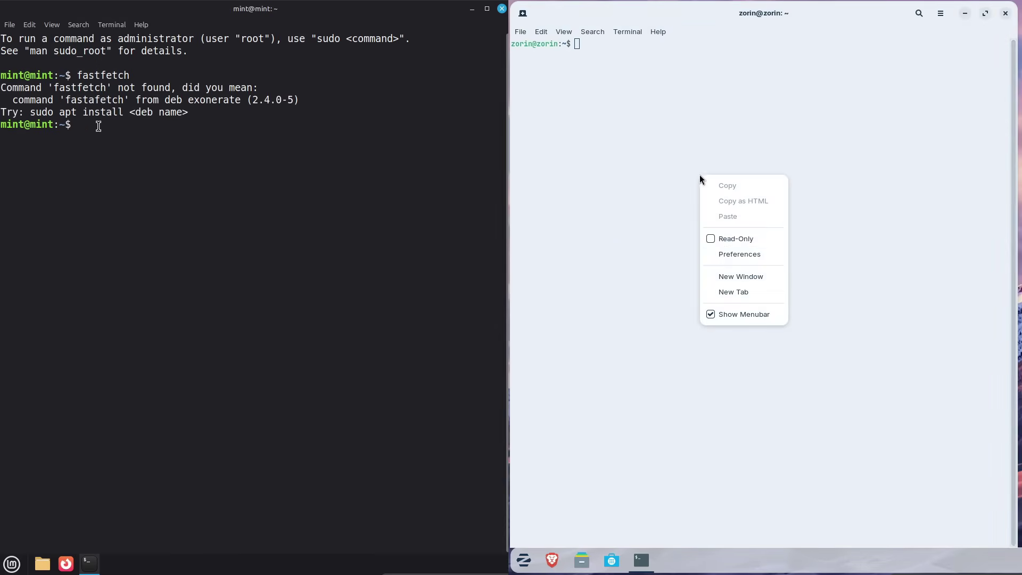
left_click(722, 254)
type("clear")
key("Return")
left_click_drag(953, 126, 629, 110)
type("neofetch")
- Set the Zorin terminal to a custom Monospace 14 font and run neofetch on Mint
left_click(618, 187)
left_click(787, 184)
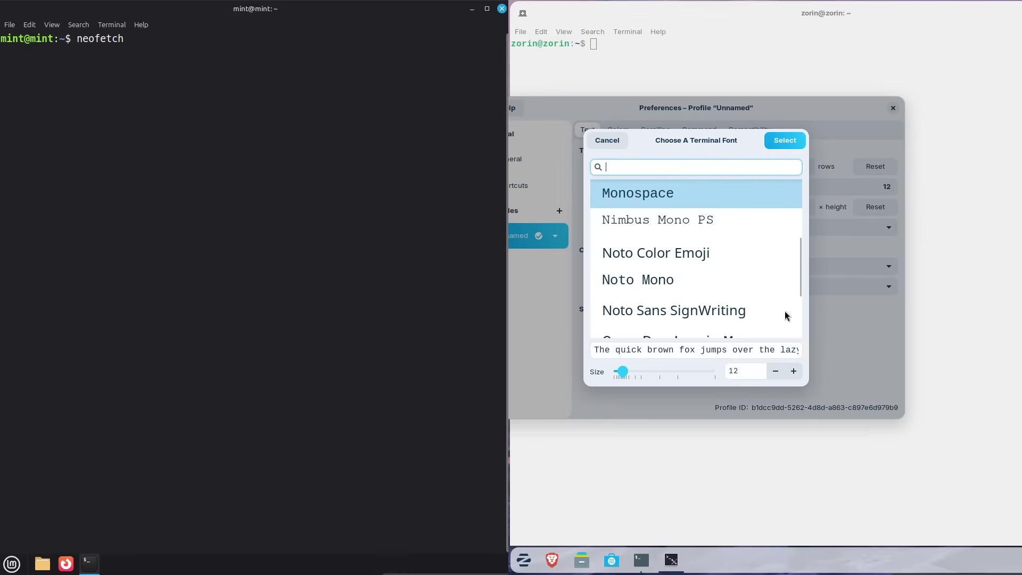
key("Return")
left_click(792, 372)
left_click(793, 373)
left_click(772, 146)
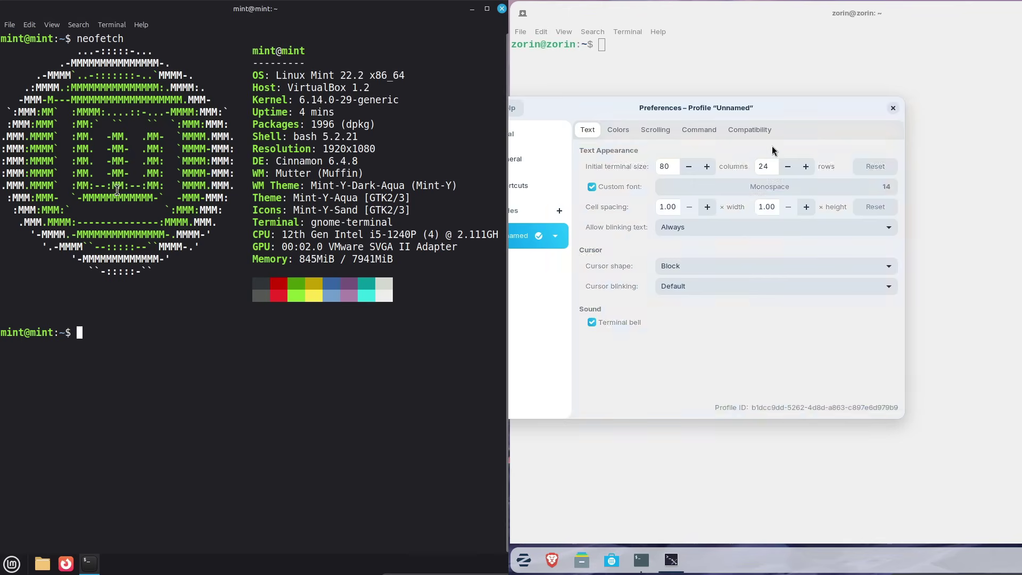
left_click(893, 107)
- Print Mint's /etc/issue and Python version, and install neofetch on Zorin
left_click_drag(867, 14, 509, 139)
type("cat")
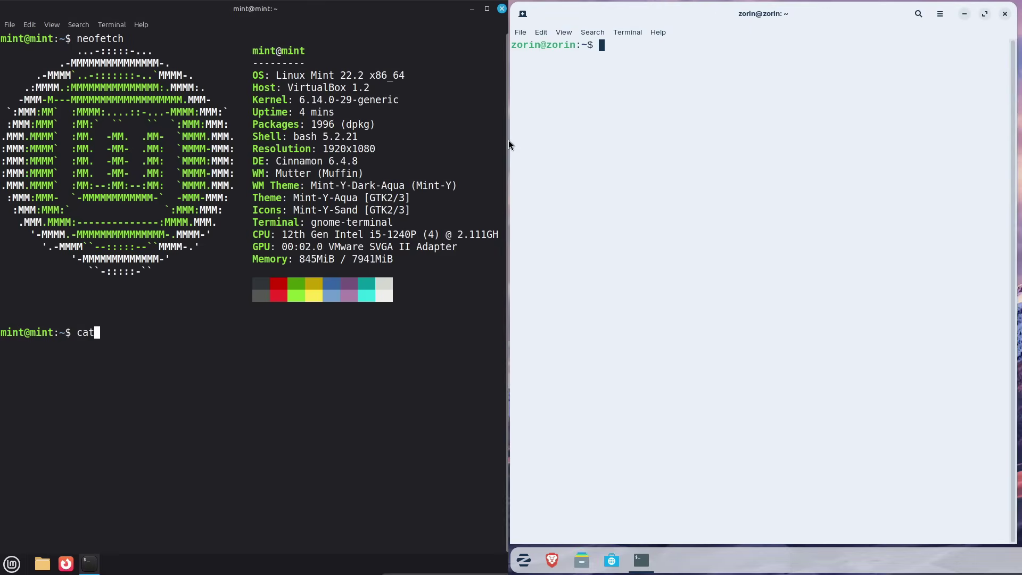
type(" /etc/issueneofet")
key("Return")
type("p")
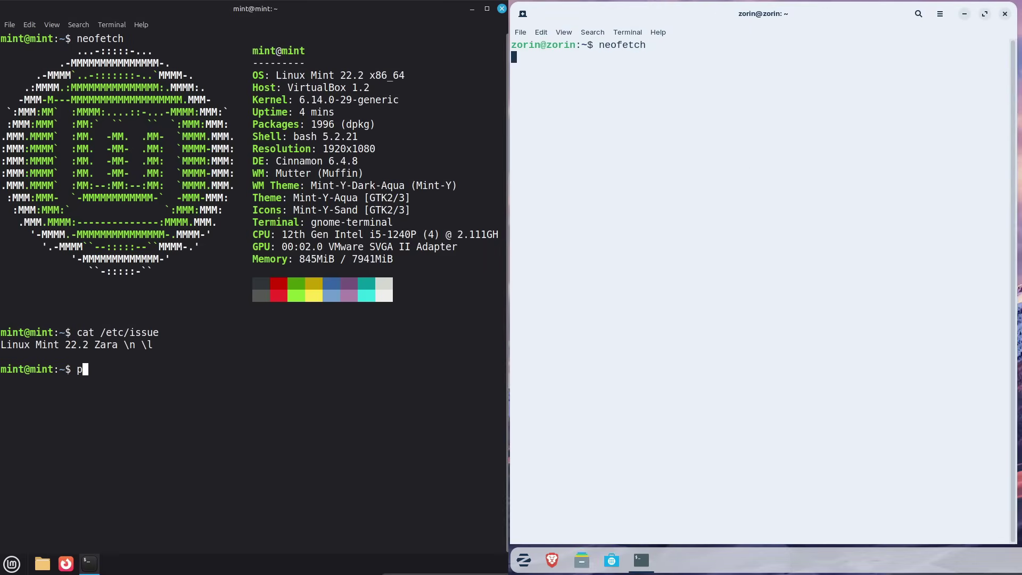
type("ython3  -")
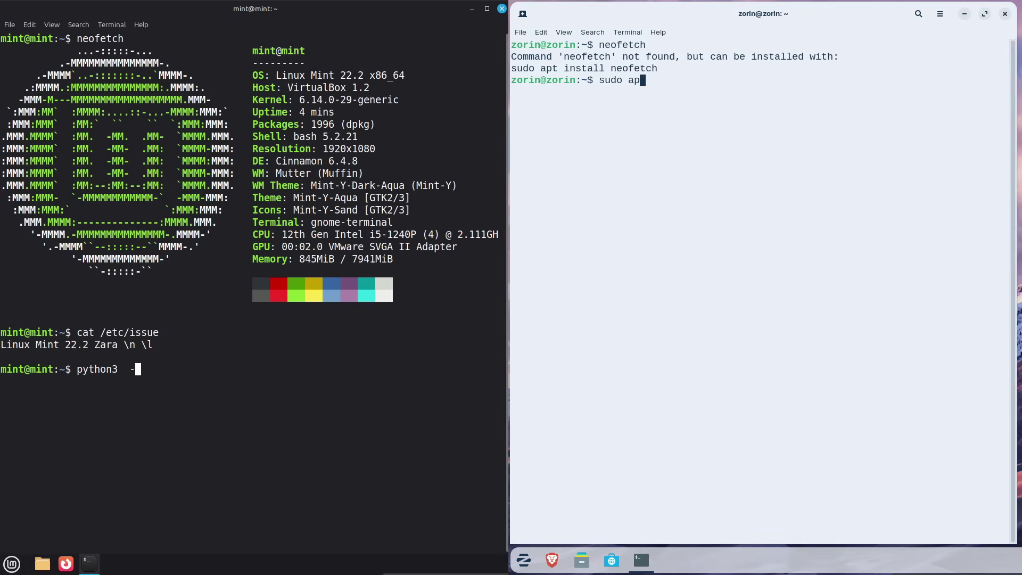
type("rsiinst")
type("on")
key("Return")
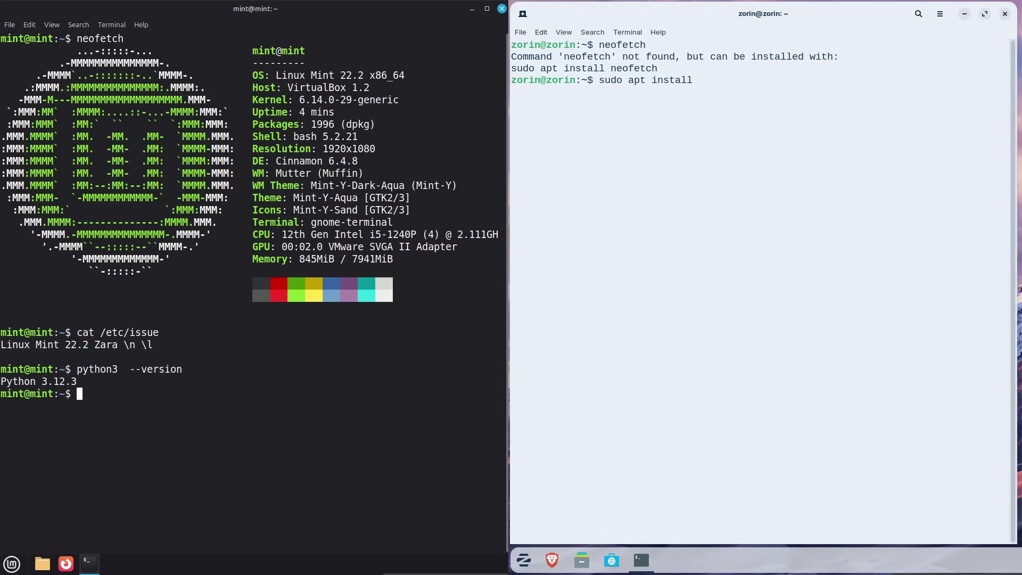
key("Return")
type("cle")
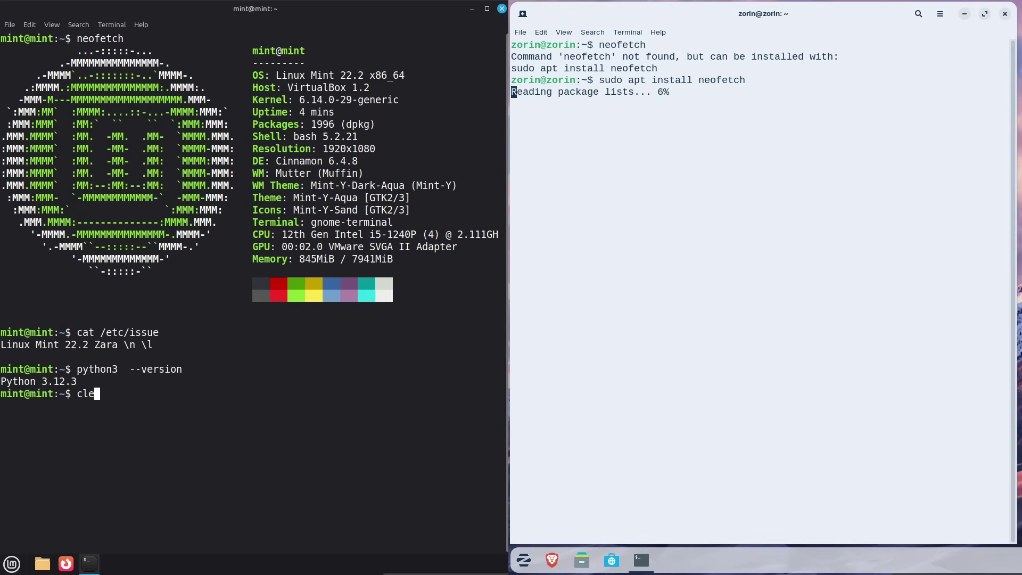
type("ar")
key("Return")
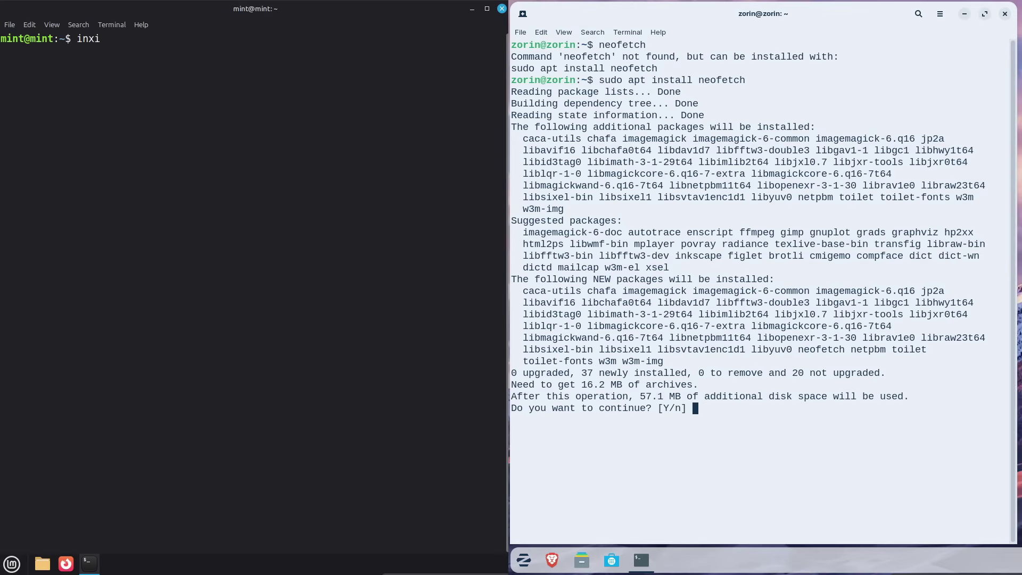
type("y")
- Run inxi -b, inxi -F and inxi -G on Mint for brief, full and graphics reports
key("Return")
type("inx")
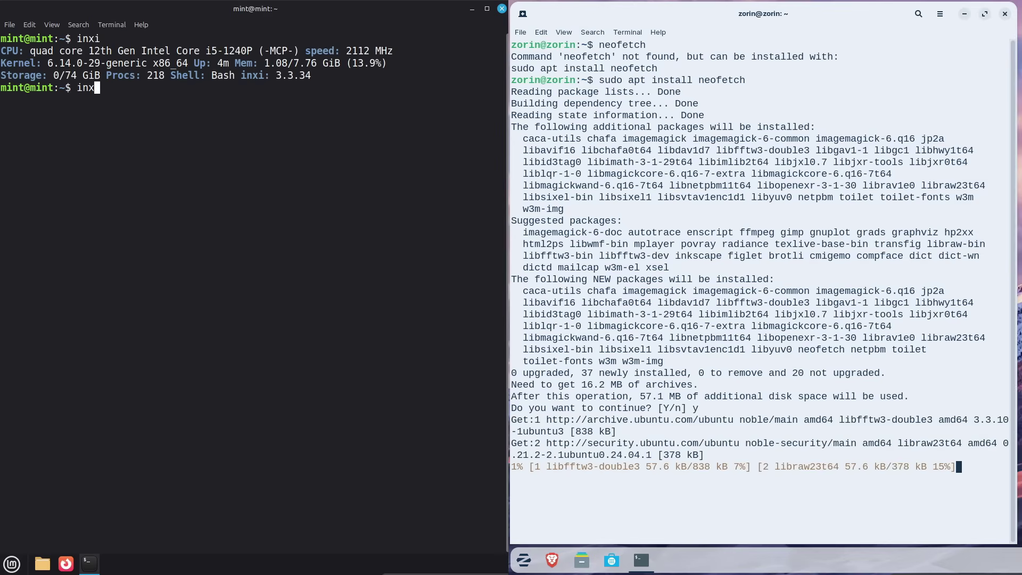
type("i -b")
key("Return")
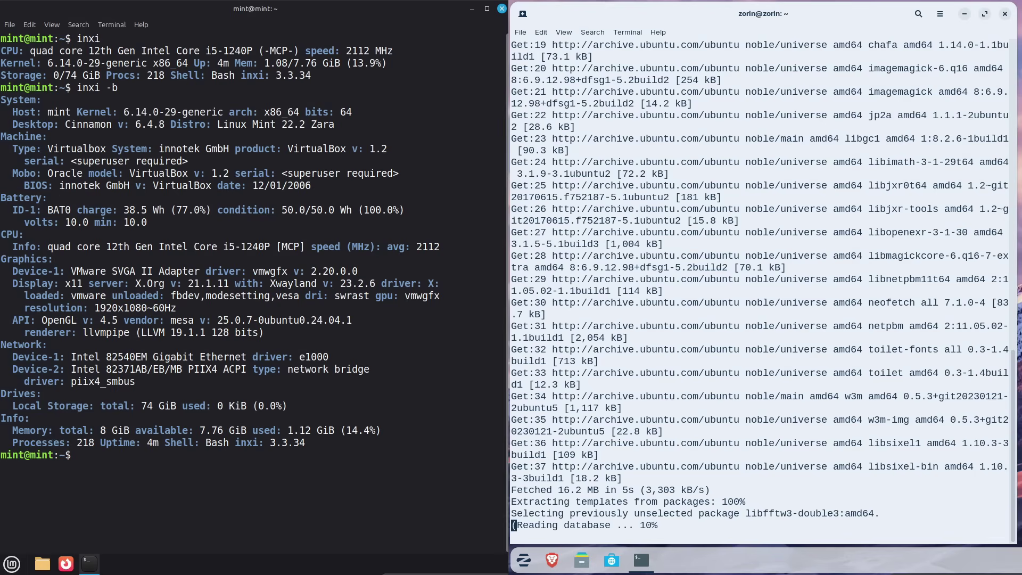
type("inxi -F")
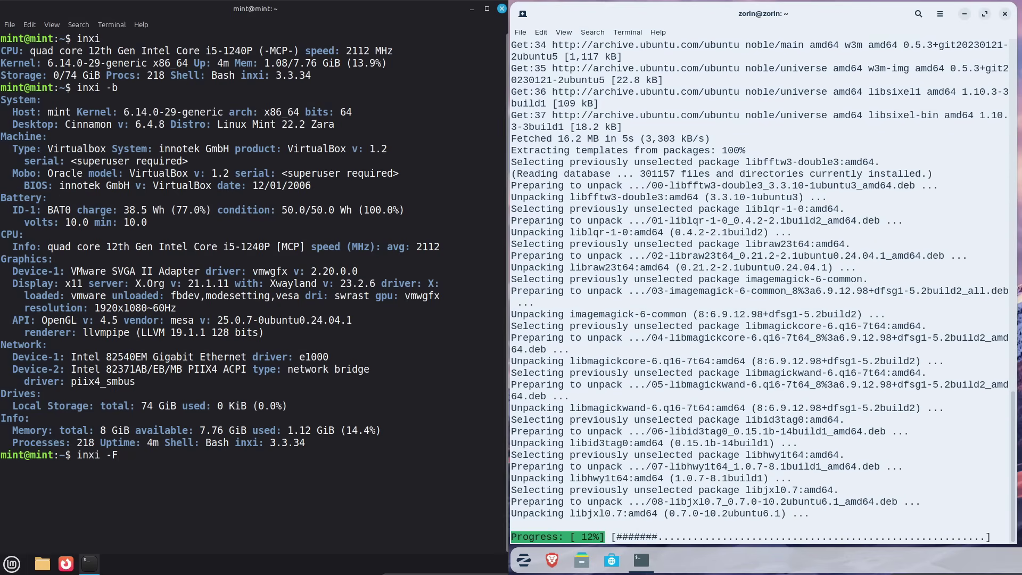
key("Return")
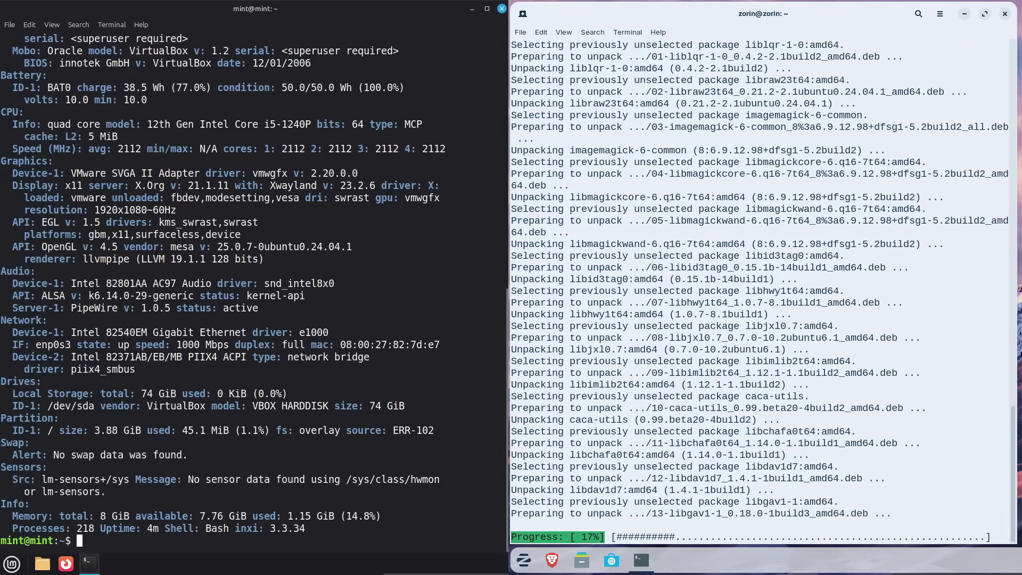
type("inxi -G")
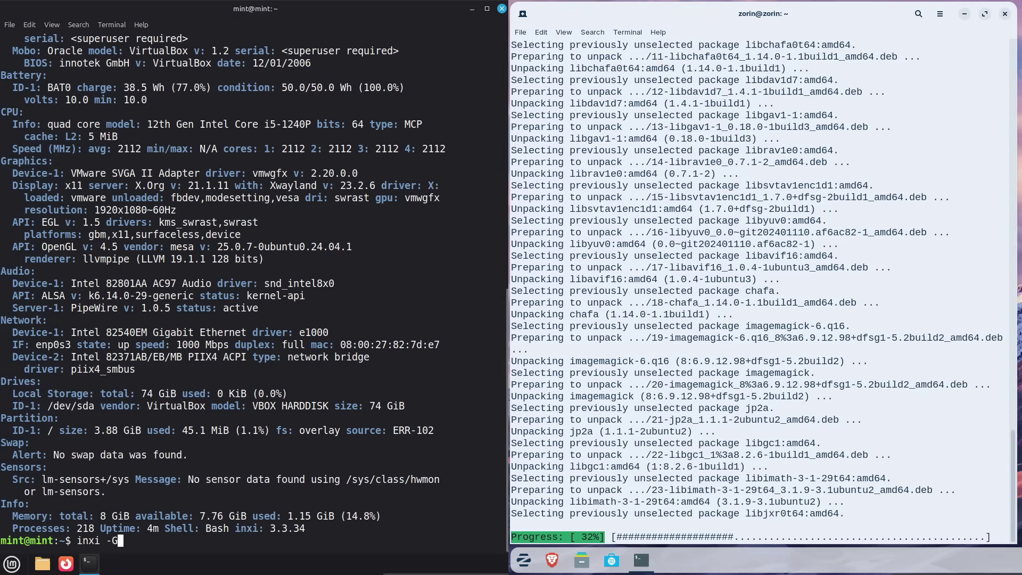
key("Return")
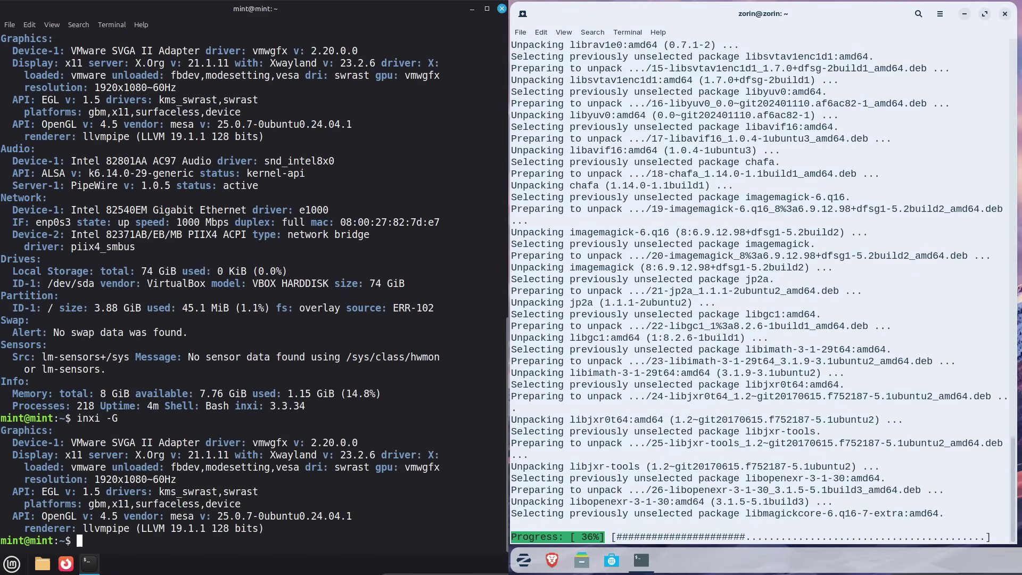
type("cle")
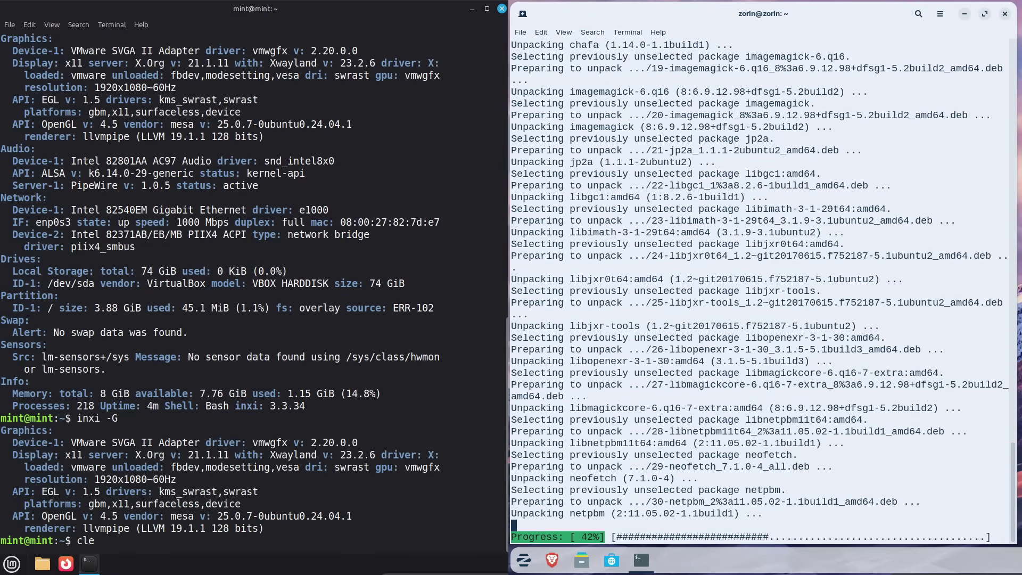
type("ar")
key("Return")
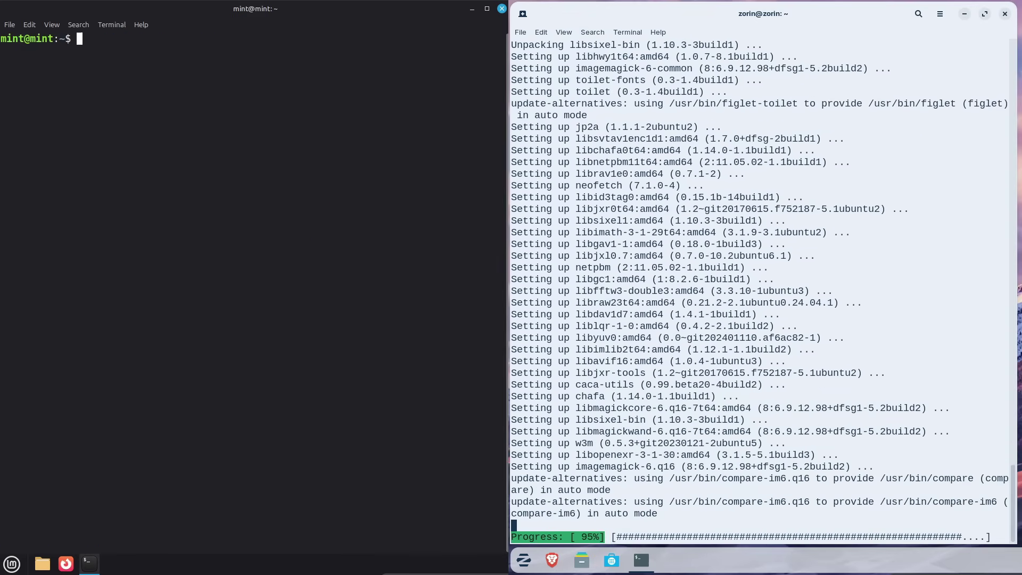
- Try btop on Mint, then install htop with sudo apt install on both systems
type("btop")
key("Return")
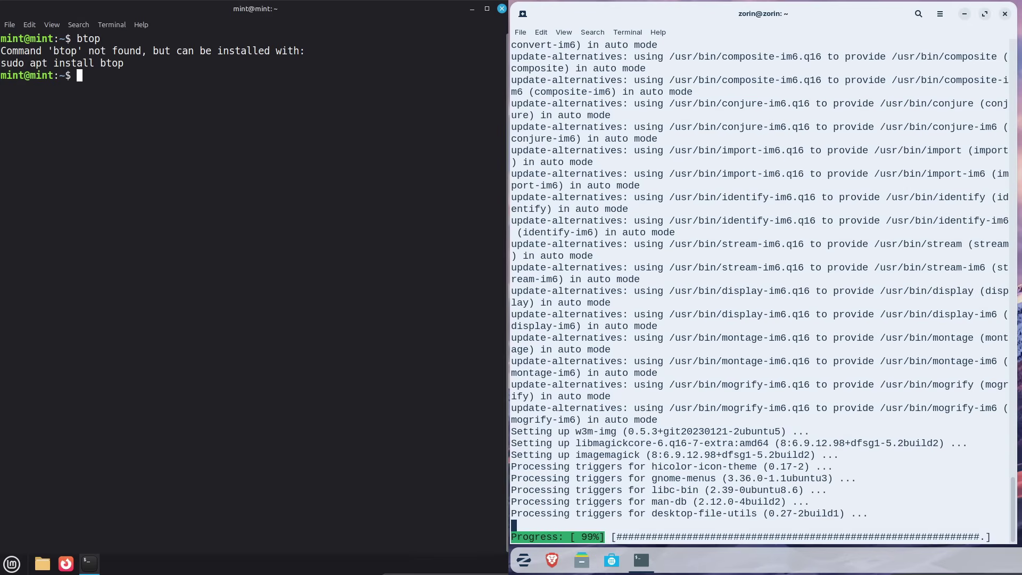
type("sudo ")
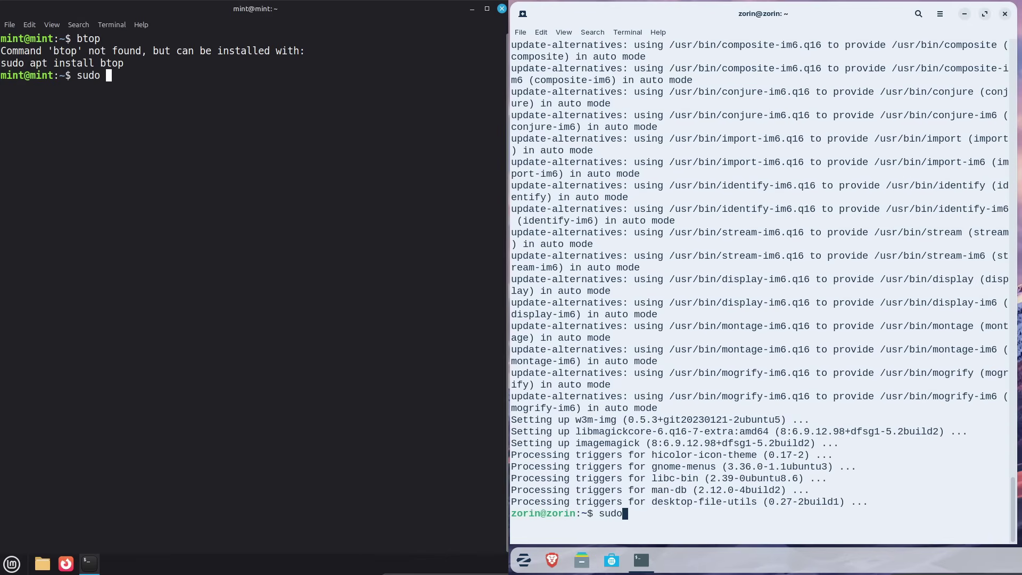
type("apt install ")
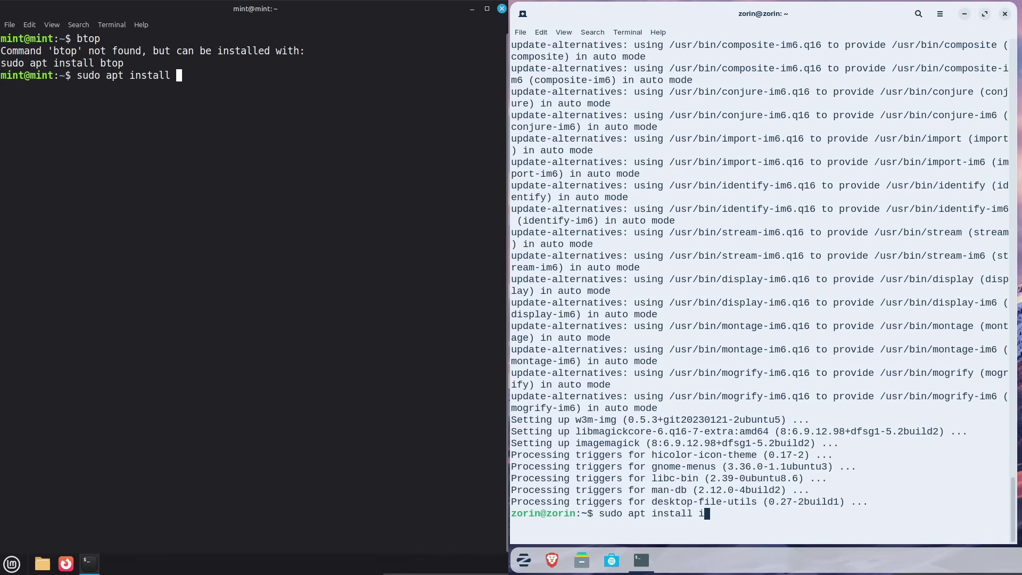
type("htopnxi")
key("Return")
key("Return")
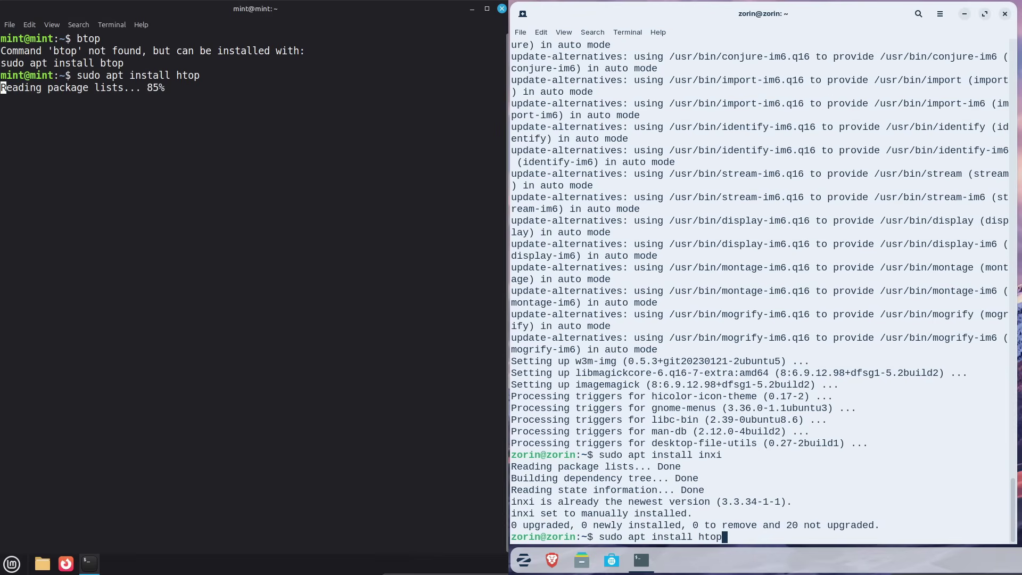
key("Return")
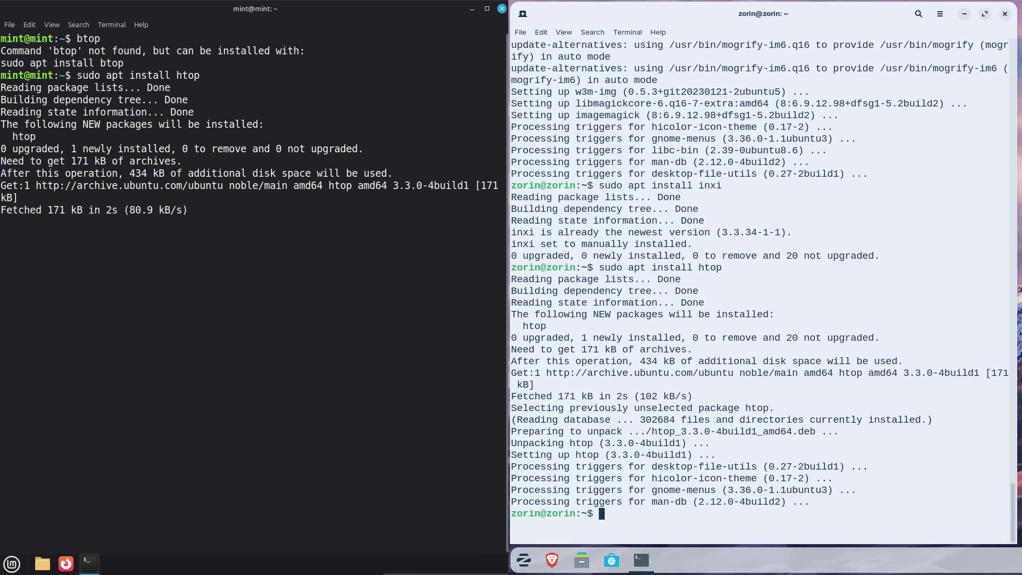
- Show Zorin's neofetch summary (Zorin OS 18, 2013MiB used) and its /etc/issue release line
type("cl")
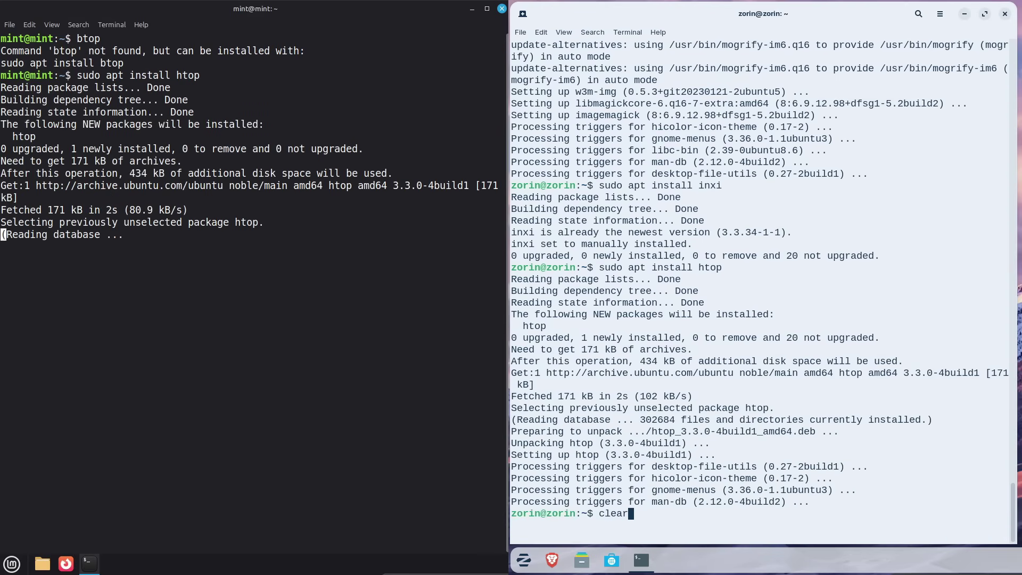
type("ear")
key("Return")
type("neofetc")
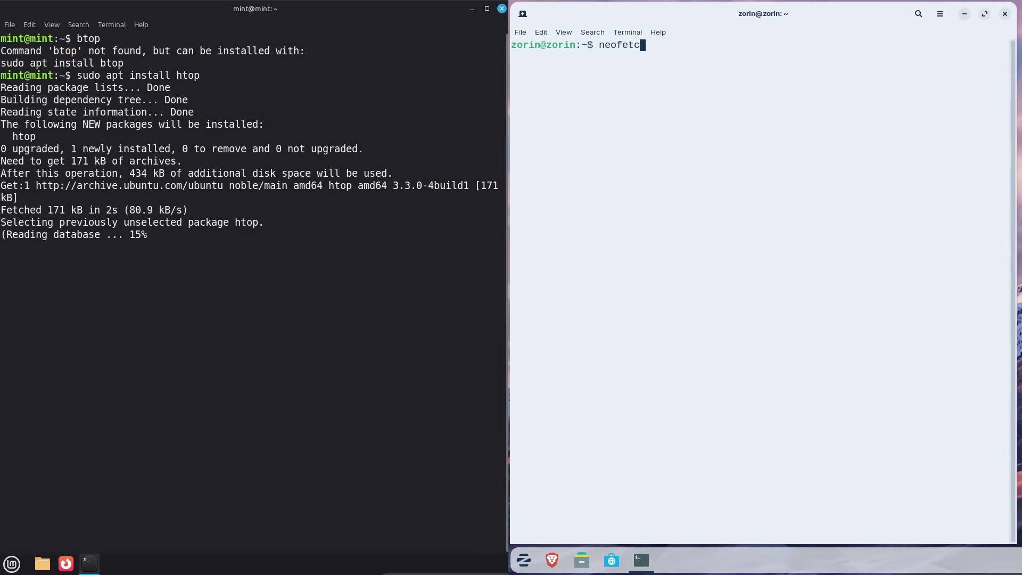
type("h")
key("Return")
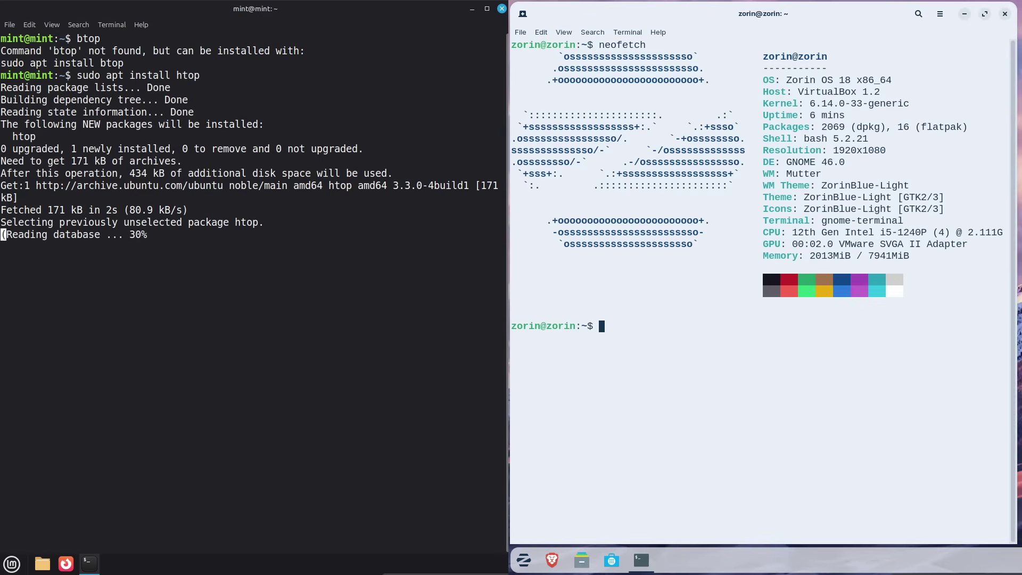
type("cat /etc/")
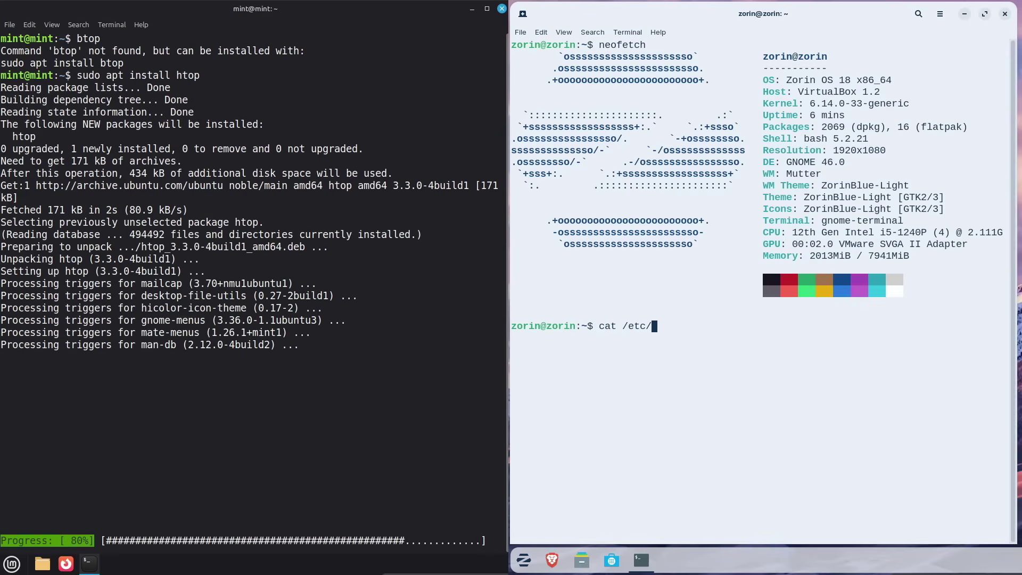
type("issue")
key("Return")
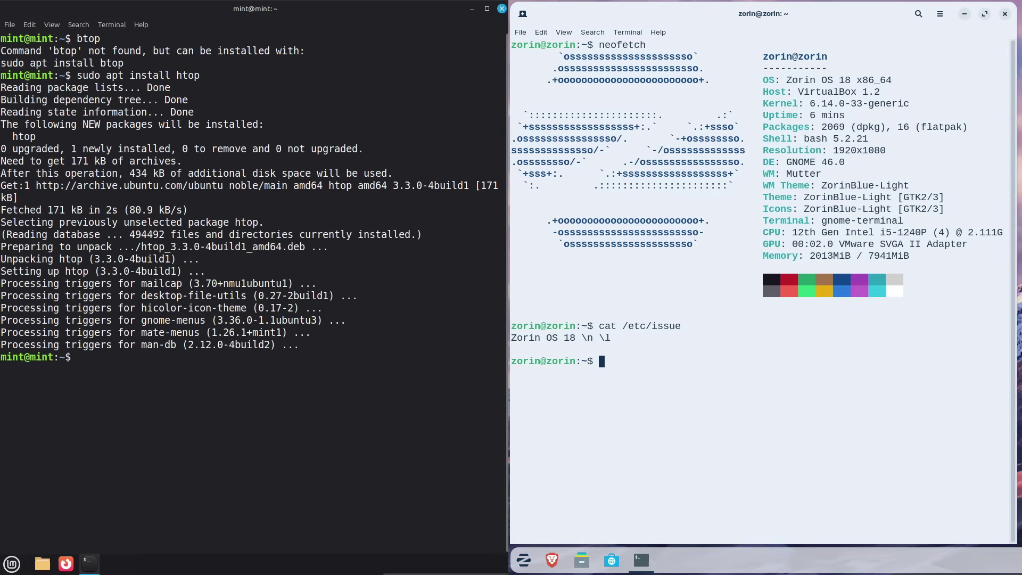
- Launch htop on Mint, check Zorin's Python 3 version, then close the Mint terminal
key("Return")
type("p")
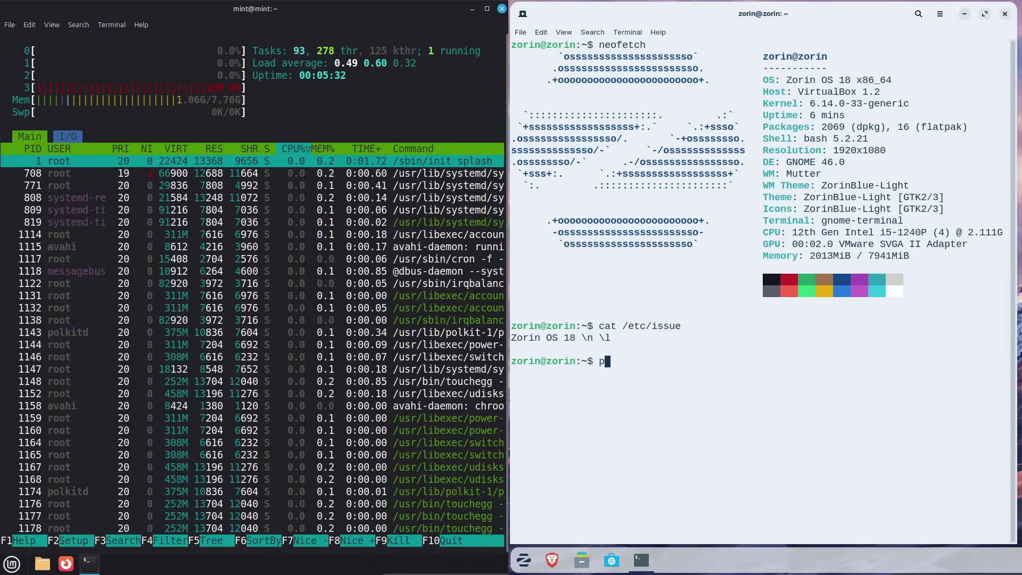
type("ython3  --v")
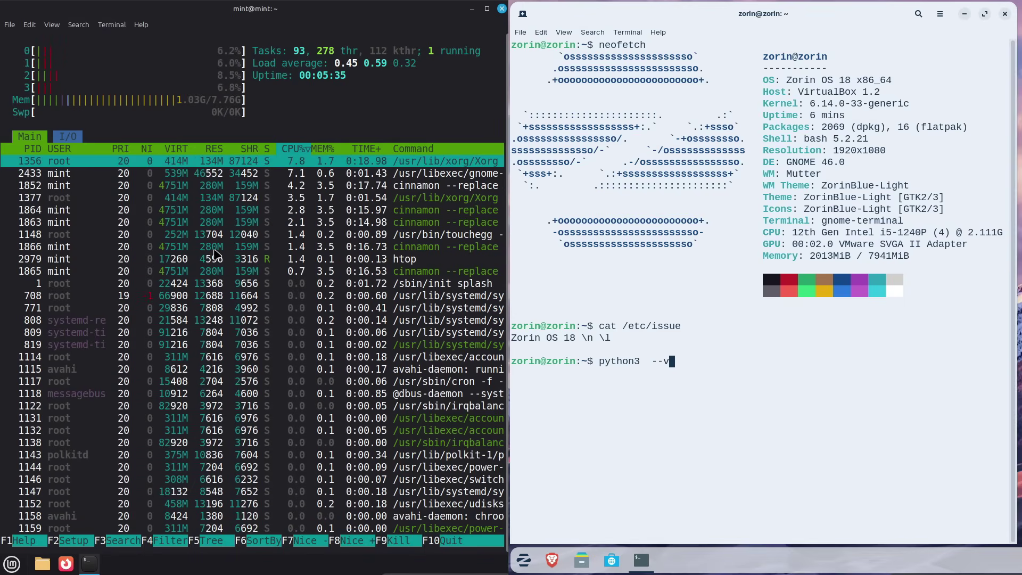
type("ersion")
key("Return")
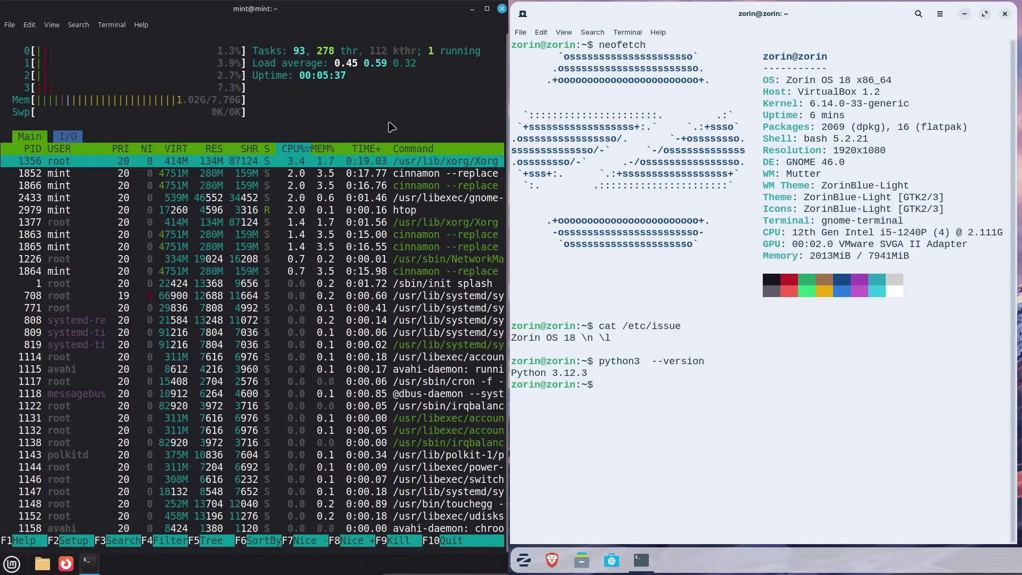
left_click(502, 9)
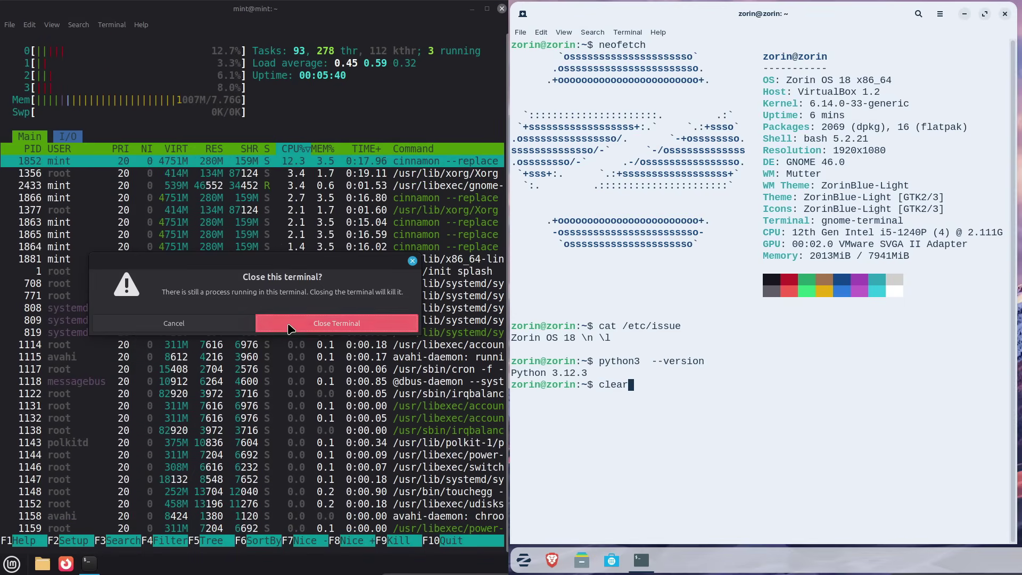
left_click(288, 327)
- Run inxi basic, full and graphics reports on Zorin: VMware SVGA II, OpenGL 4.5, Vulkan 1.3.275
type("inxi")
right_click(66, 37)
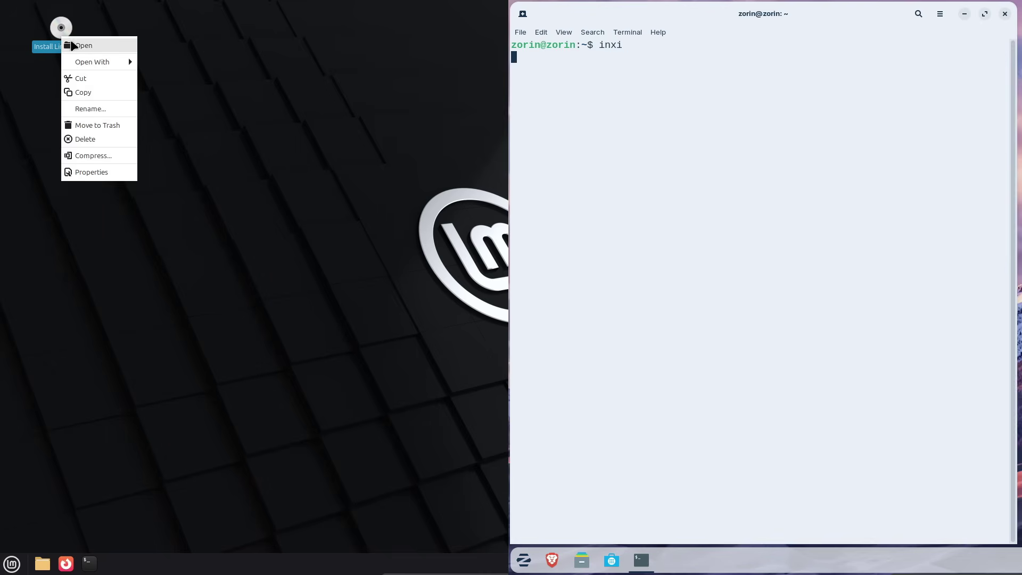
key("Escape")
key("Return")
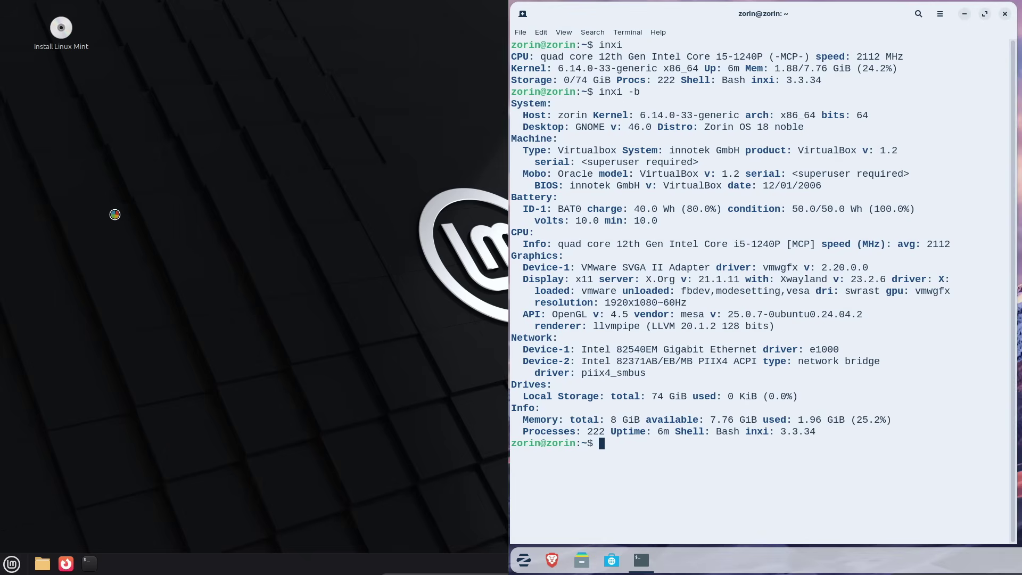
key("Return")
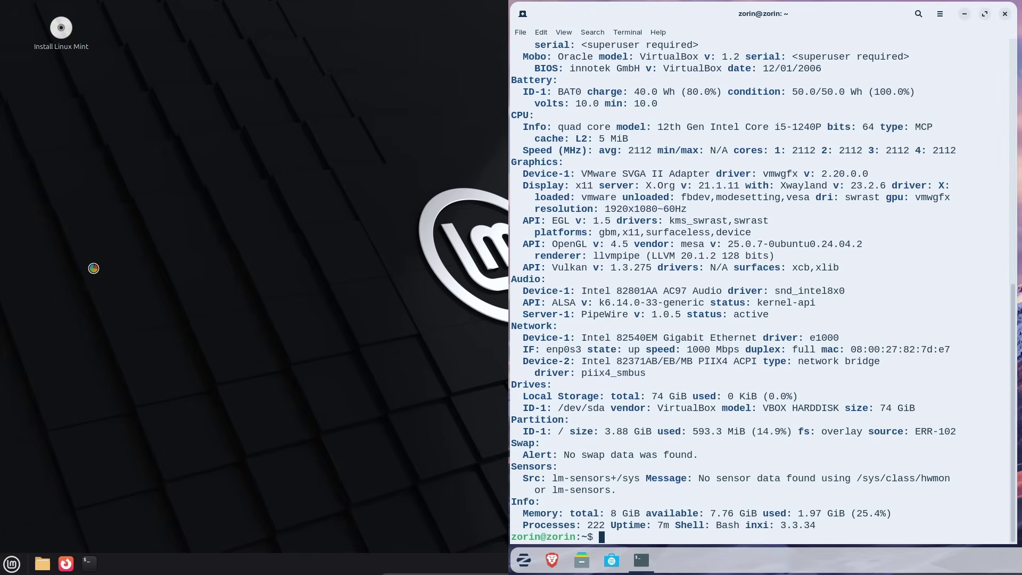
type("inxi -G")
key("Return")
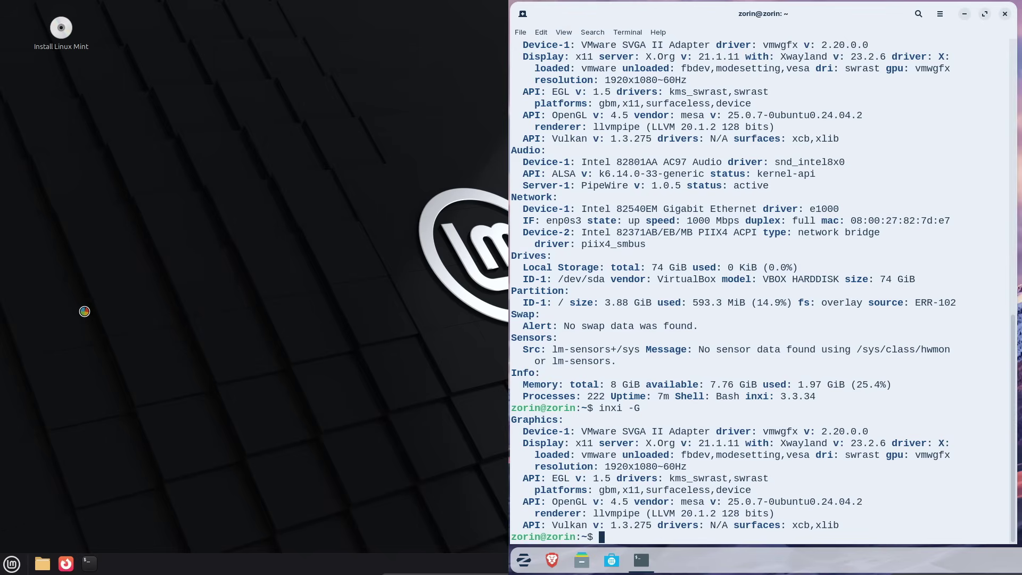
- Run htop, move Mint's installer left past language selection, then close the terminal
type("clear")
key("Return")
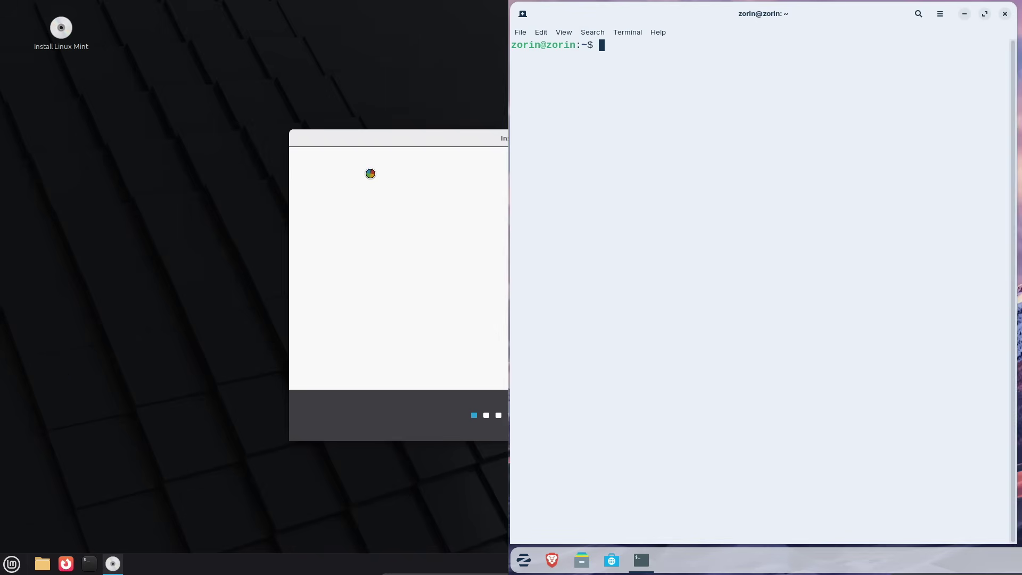
type("htop")
key("Return")
left_click_drag(500, 138, 236, 108)
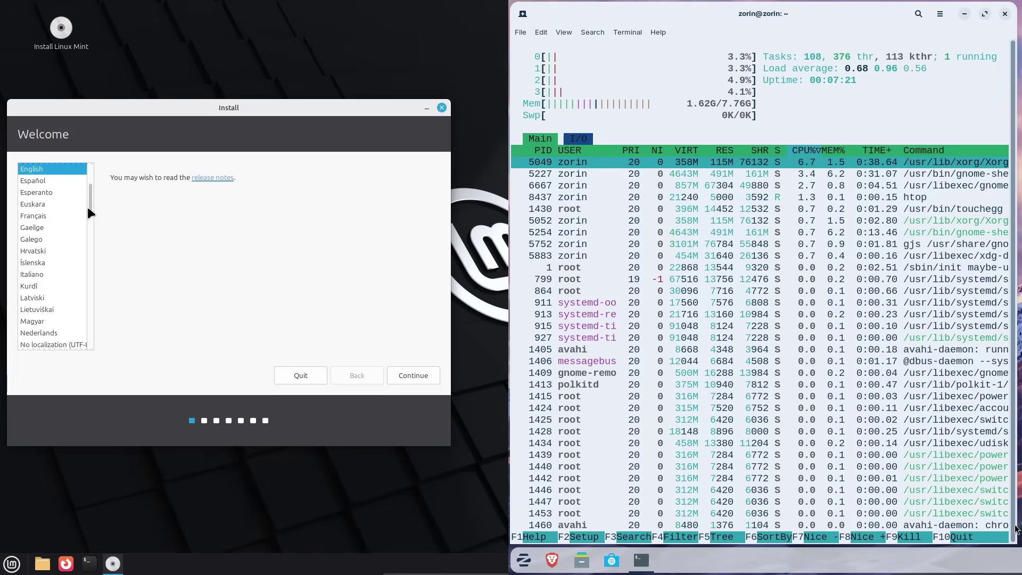
scroll(88, 206, "up", 3)
left_click(1006, 14)
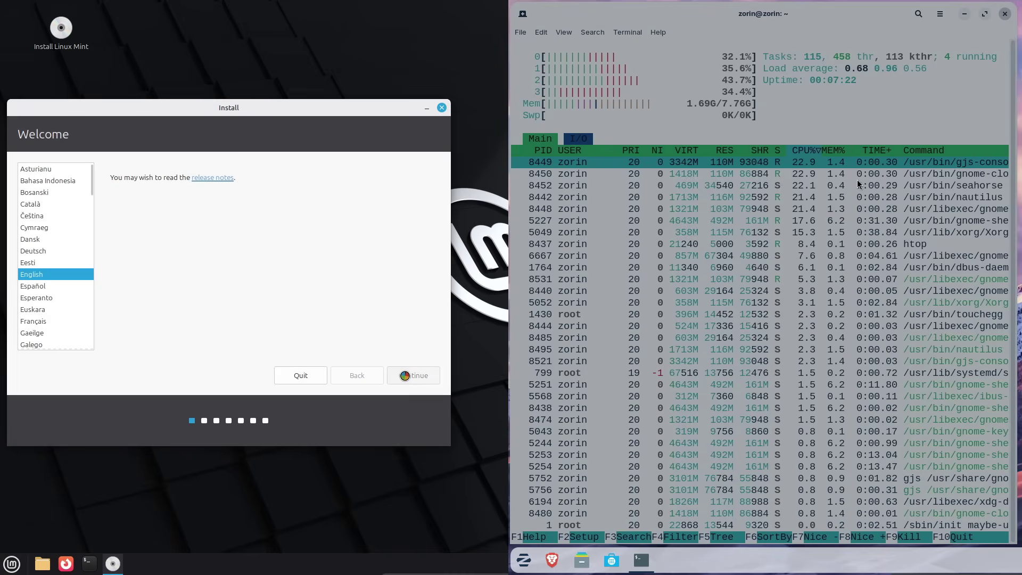
left_click(407, 368)
left_click(812, 293)
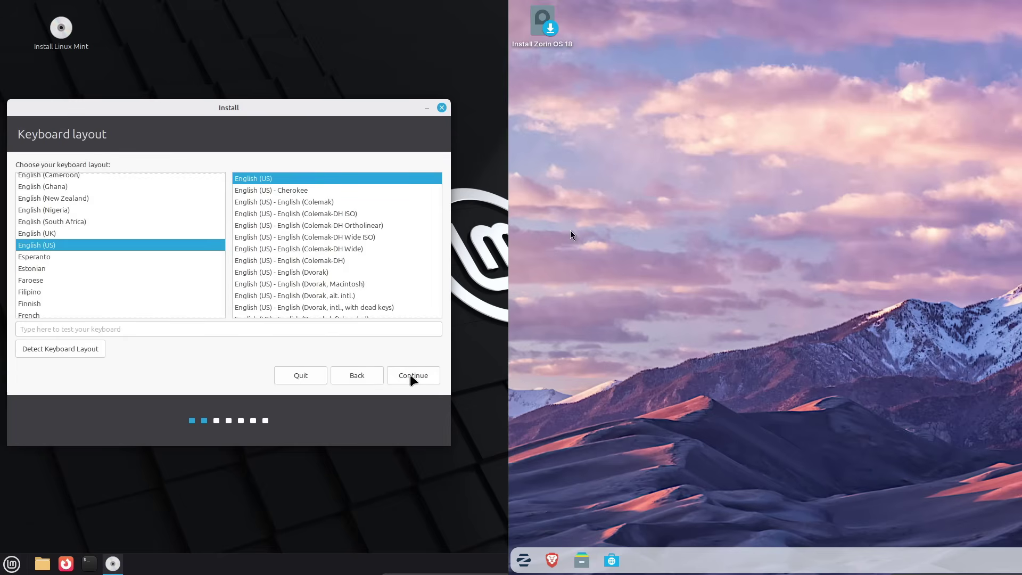
- Advance Mint's installer past keyboard layout and bring the launched Zorin OS installer onto its screen
left_click(411, 376)
right_click(547, 33)
left_click(560, 43)
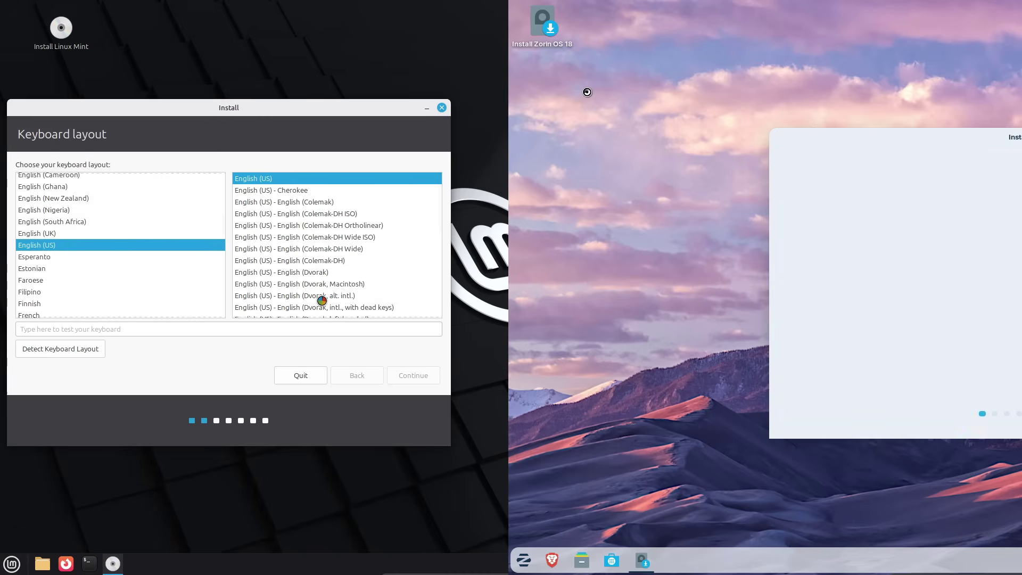
left_click_drag(942, 137, 685, 122)
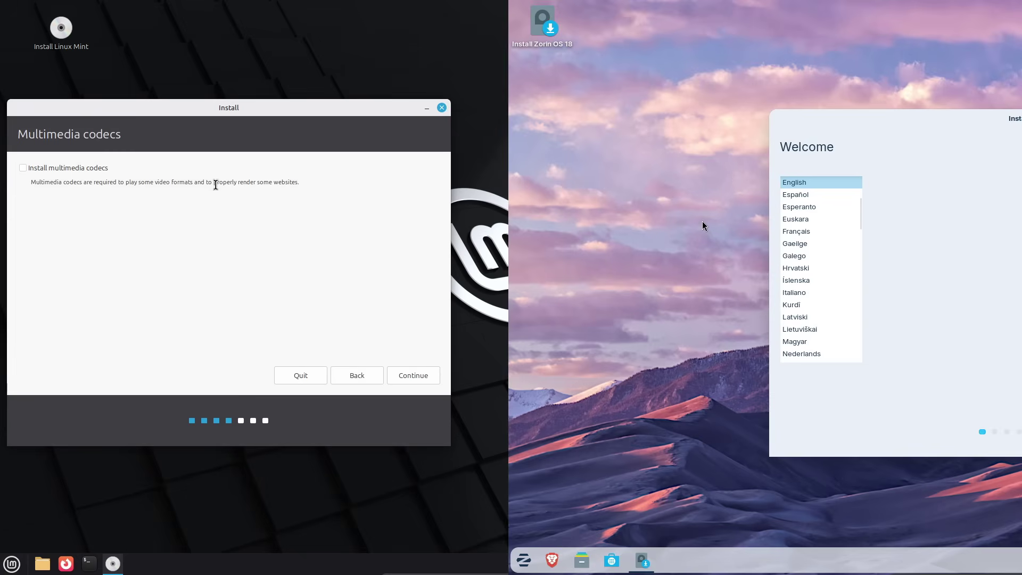
left_click(413, 375)
left_click_drag(1021, 115, 800, 104)
- Continue Zorin's installer past language and keyboard, opting out of the census on the updates page
left_click_drag(605, 208, 605, 182)
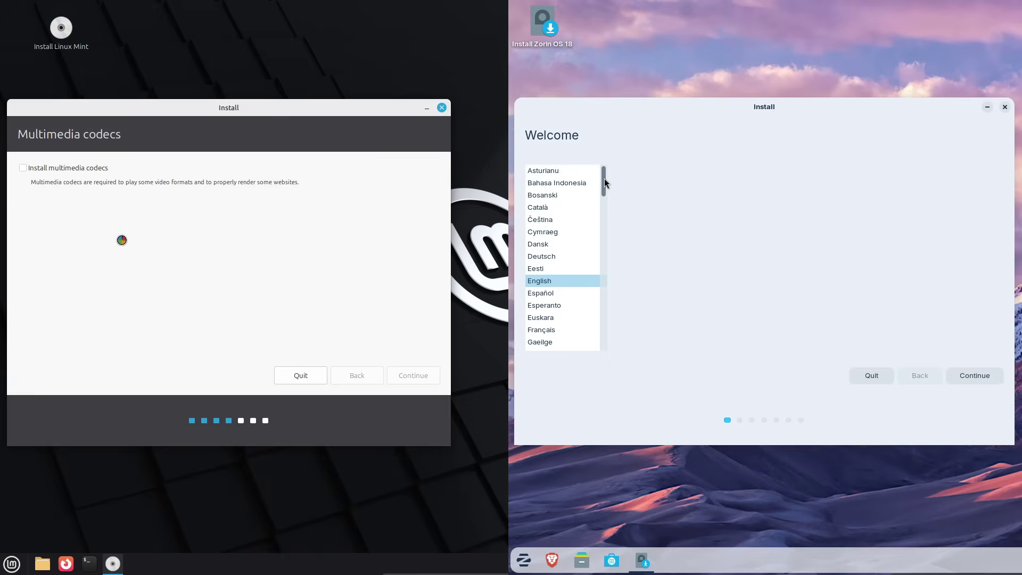
left_click(969, 376)
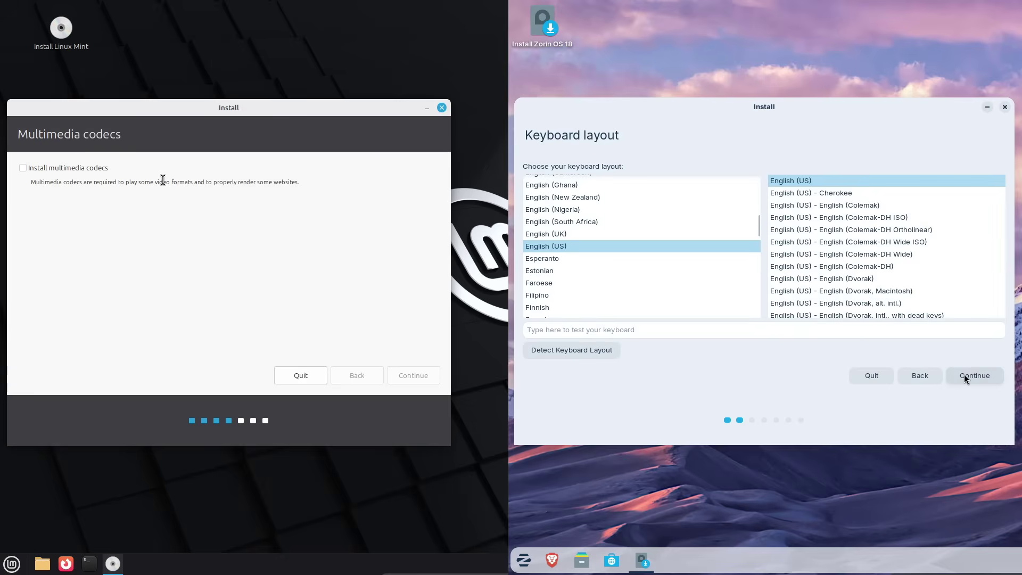
left_click(964, 375)
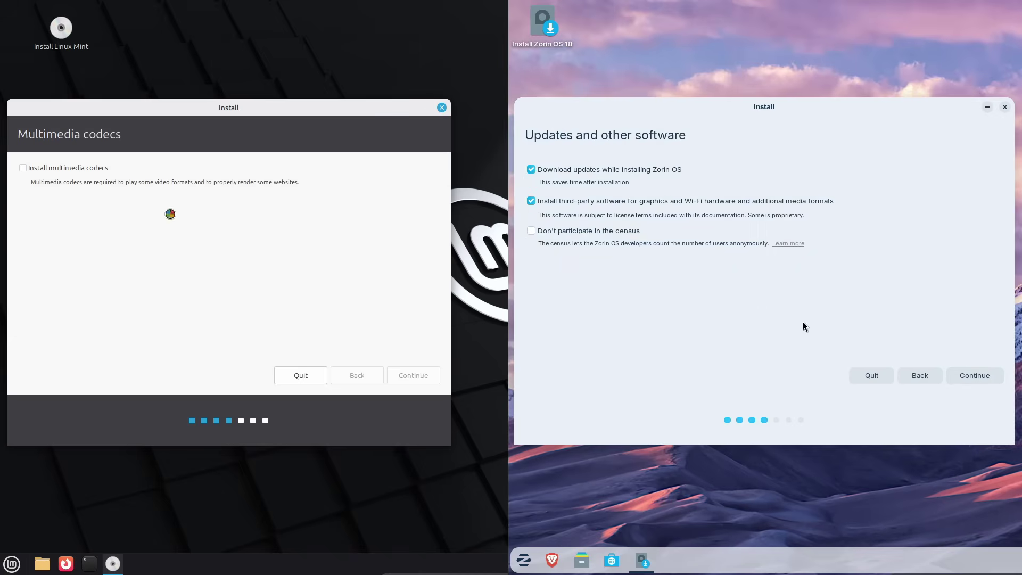
left_click(605, 230)
left_click(953, 370)
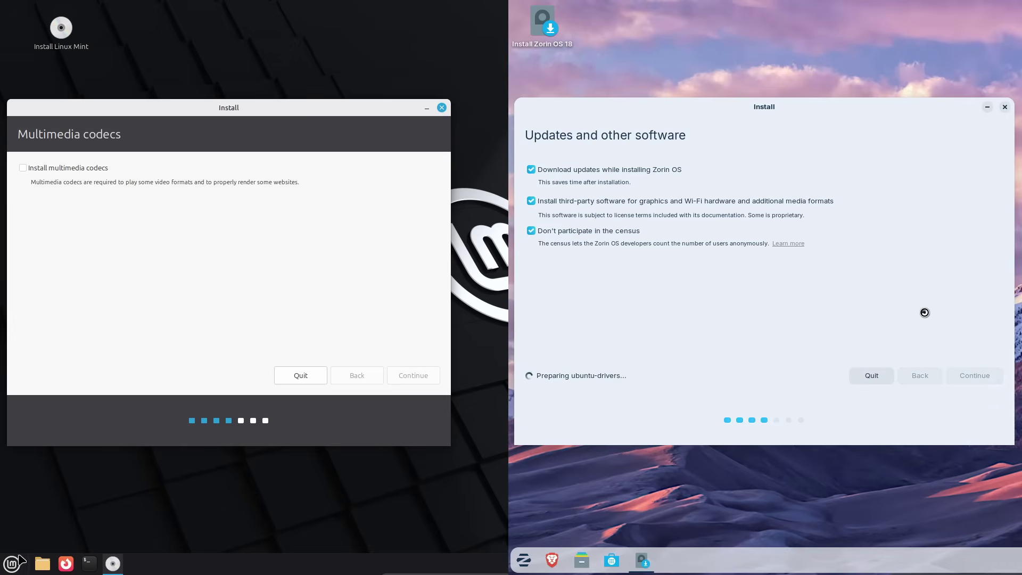
- Enlarge the Linux Mint menu and browse its Accessories and other app categories
left_click(11, 563)
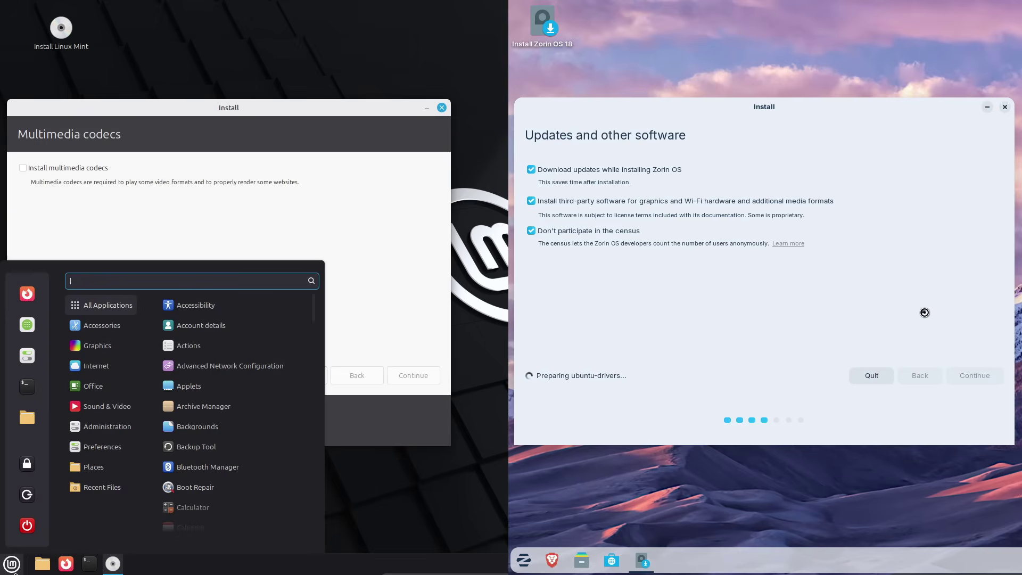
left_click_drag(419, 113, 489, 14)
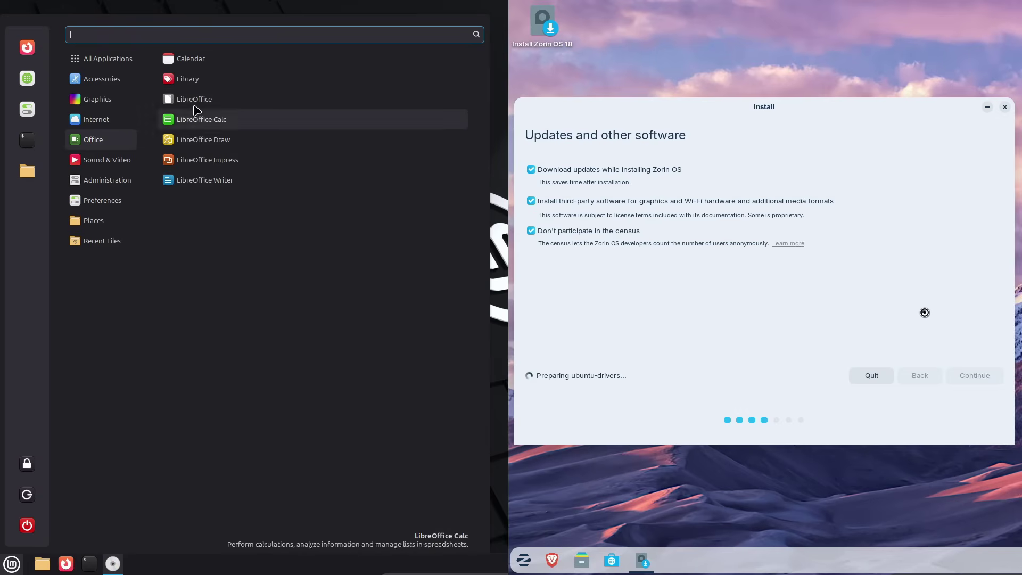
left_click(109, 77)
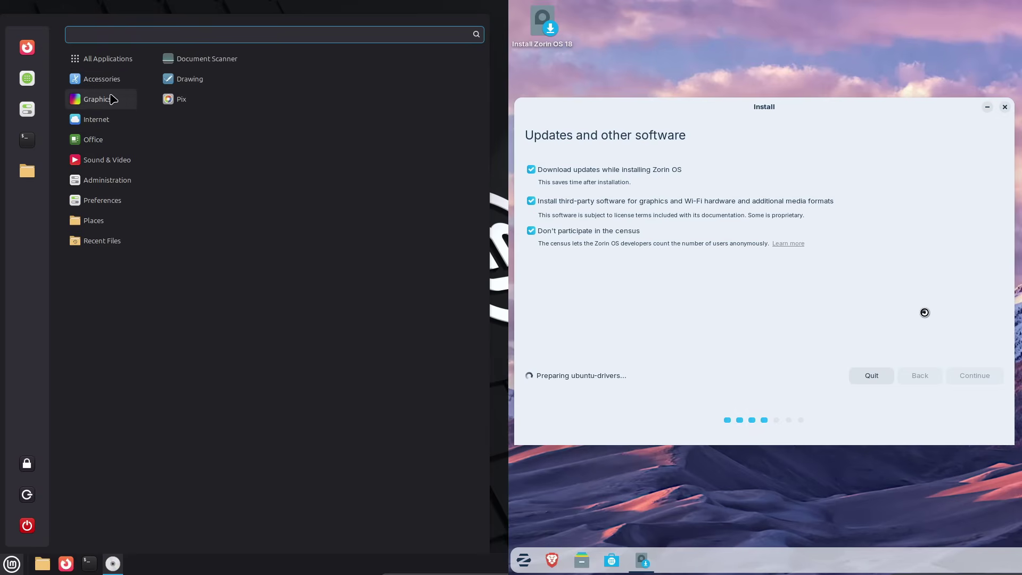
mouse_move(113, 116)
mouse_move(119, 167)
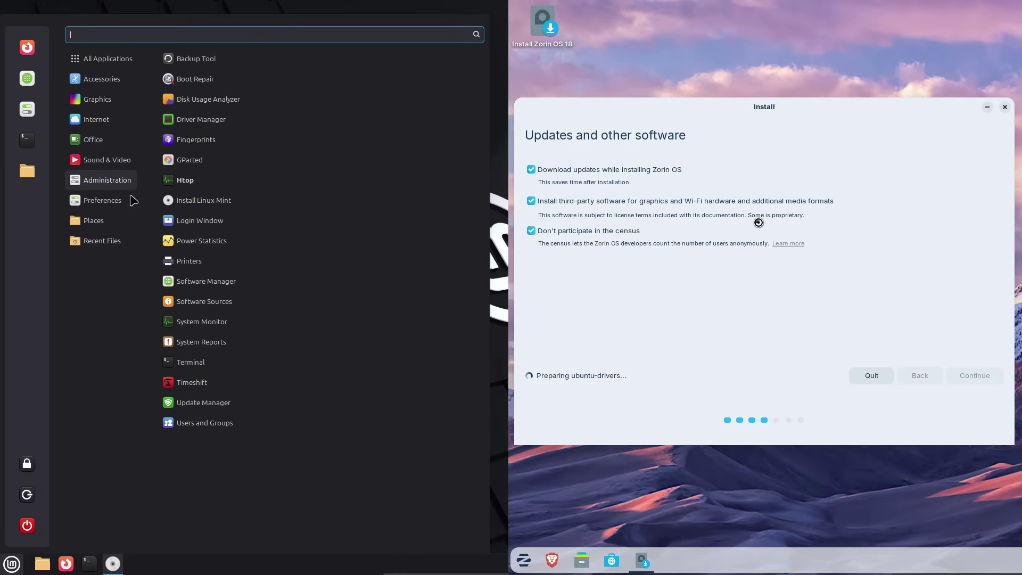
mouse_move(128, 200)
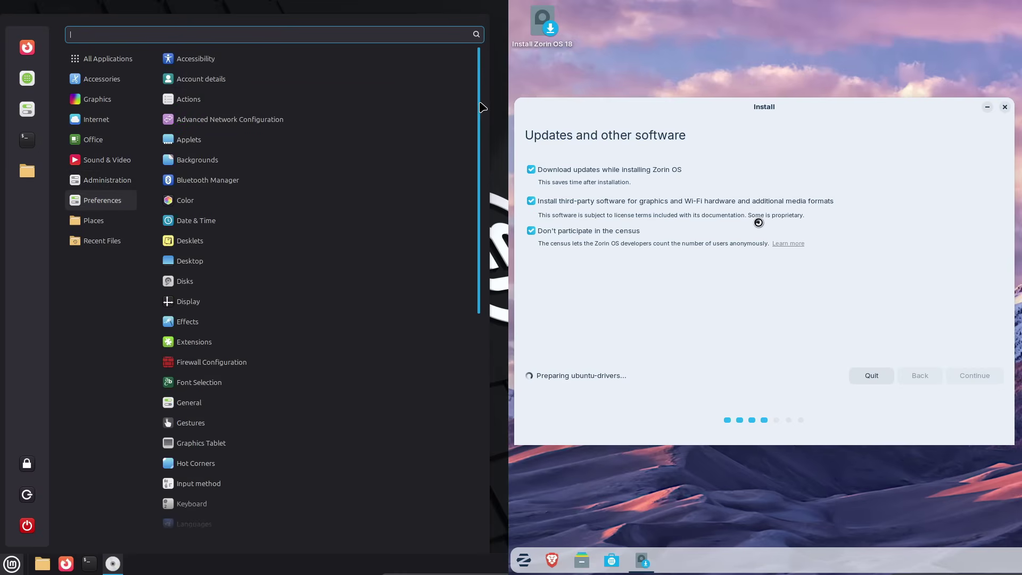
left_click_drag(481, 107, 461, 340)
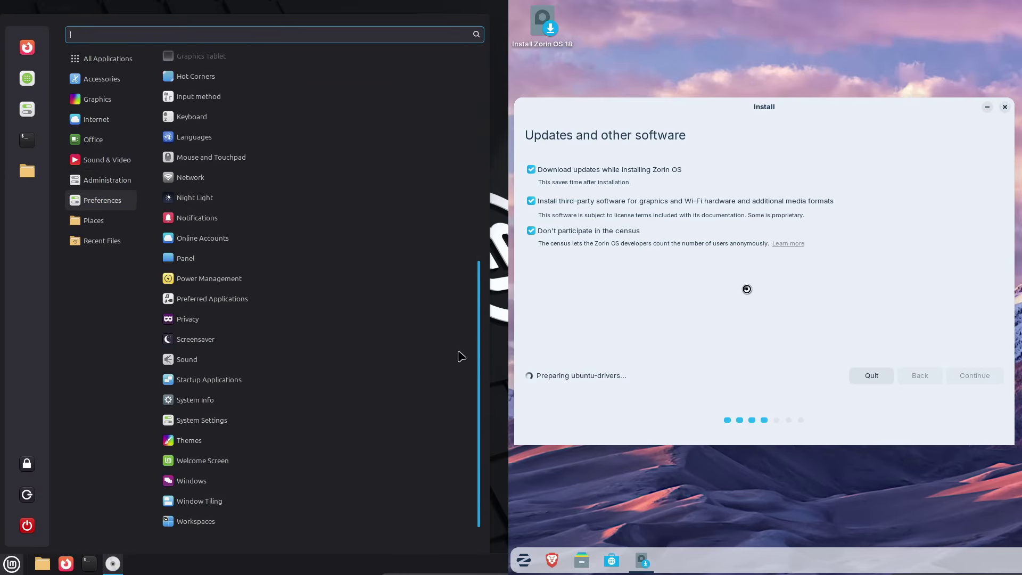
- Close the Mint menu and view the Mint installer's Advanced Features dialog, then close it
mouse_move(108, 242)
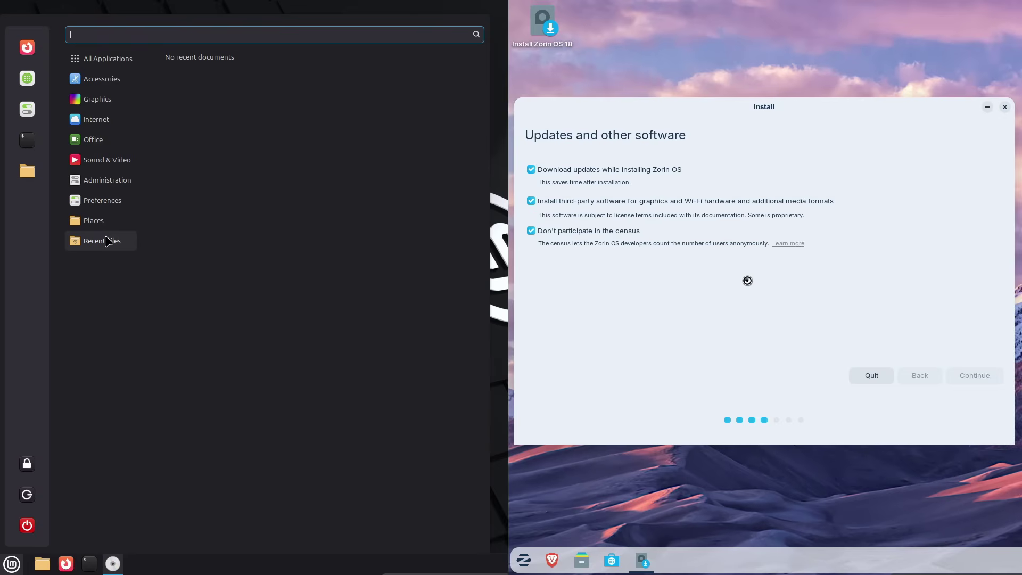
key("super")
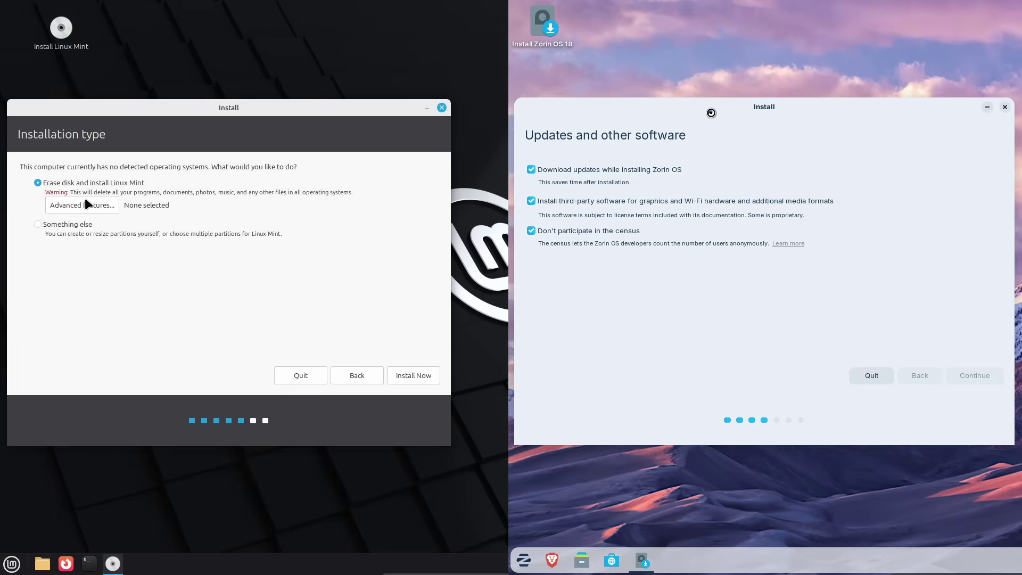
left_click(85, 201)
left_click_drag(471, 244, 172, 245)
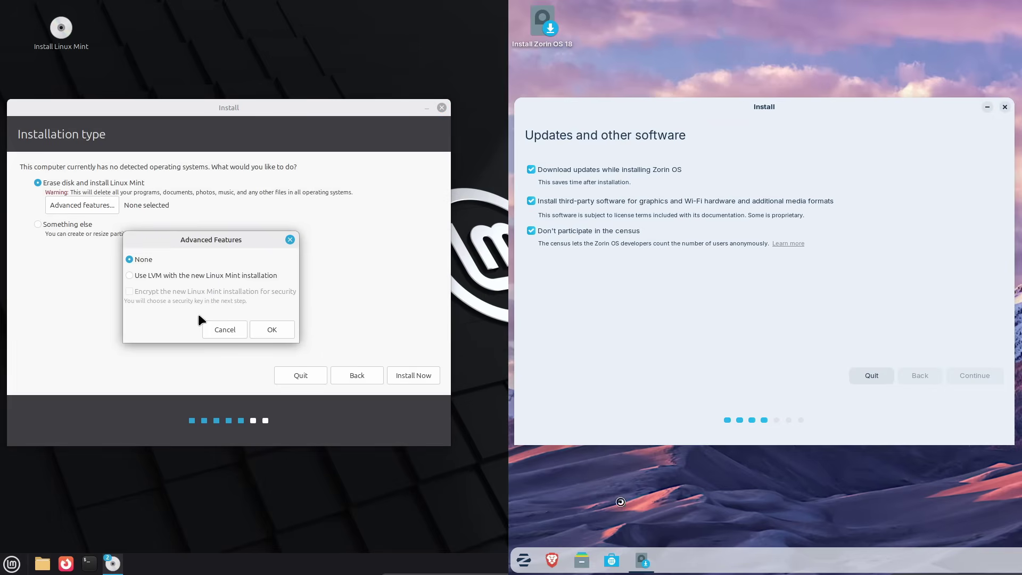
left_click(210, 331)
- Quit the Linux Mint installer and look at Zorin's Advanced Features dialog before cancelling it
left_click(523, 560)
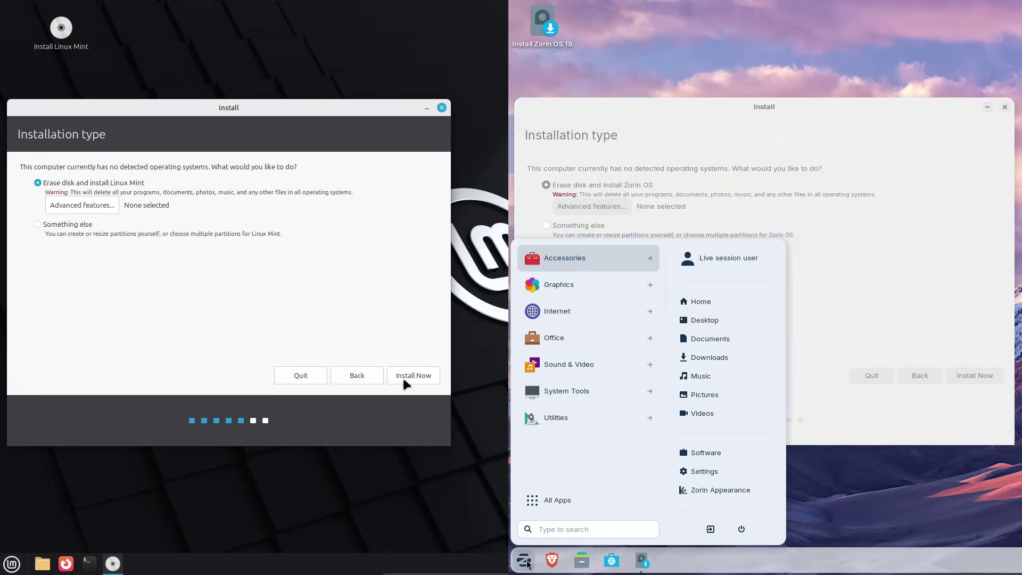
left_click(441, 111)
left_click(698, 127)
left_click(605, 207)
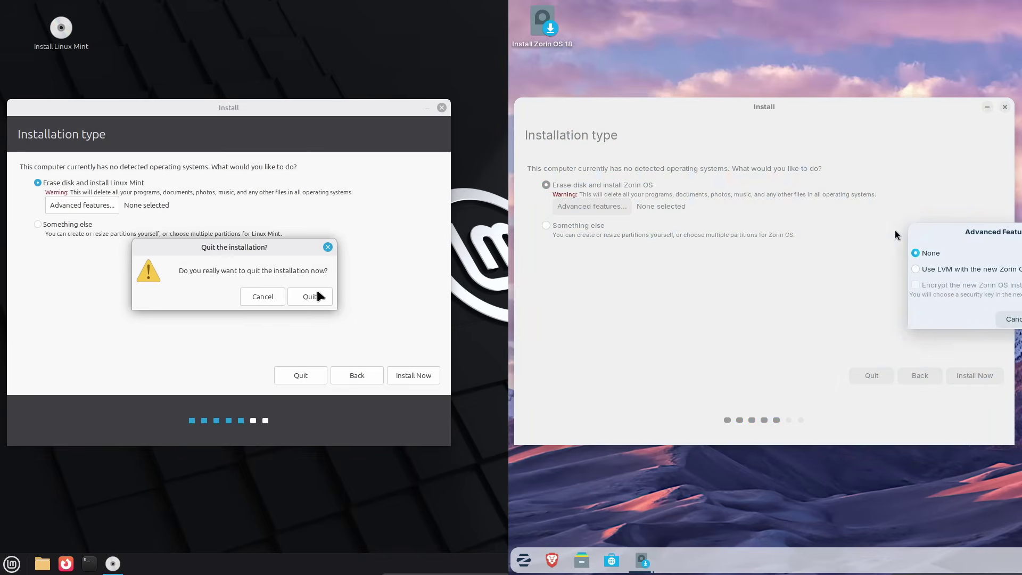
left_click(318, 292)
left_click(723, 318)
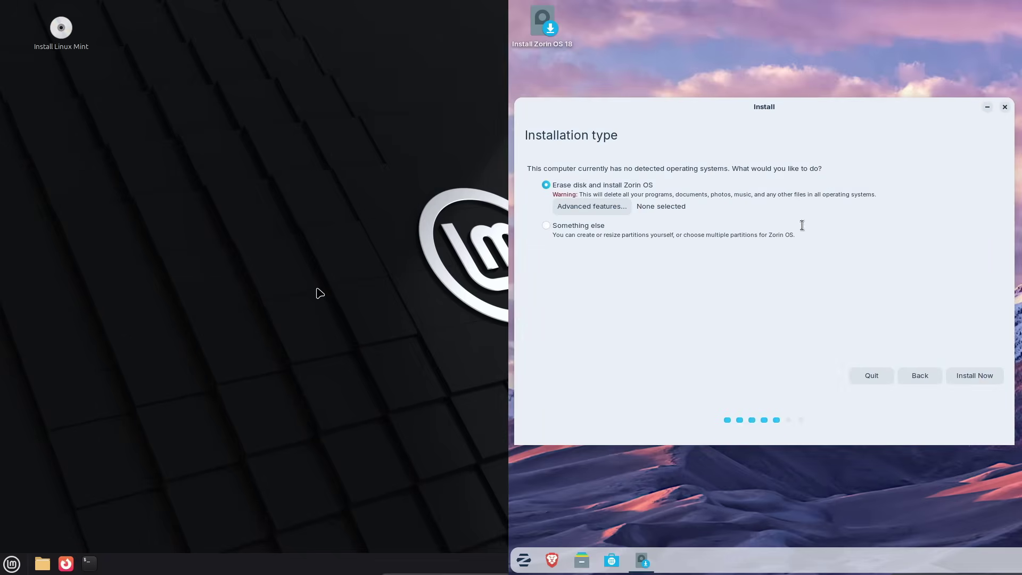
- Quit the Zorin installer and bring up both the Mint and Zorin application menus
left_click(1004, 107)
left_click(831, 293)
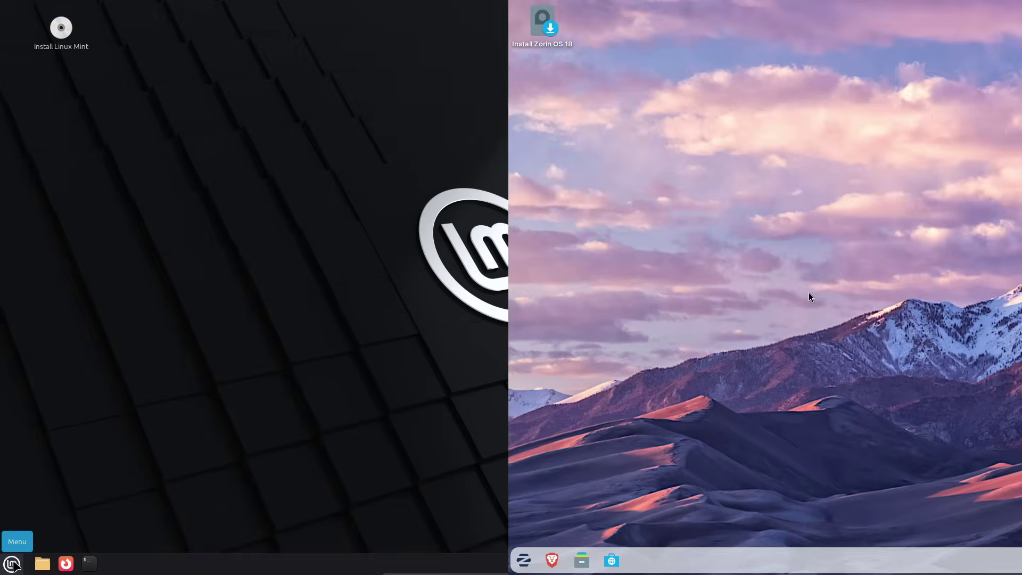
left_click(12, 563)
left_click(524, 560)
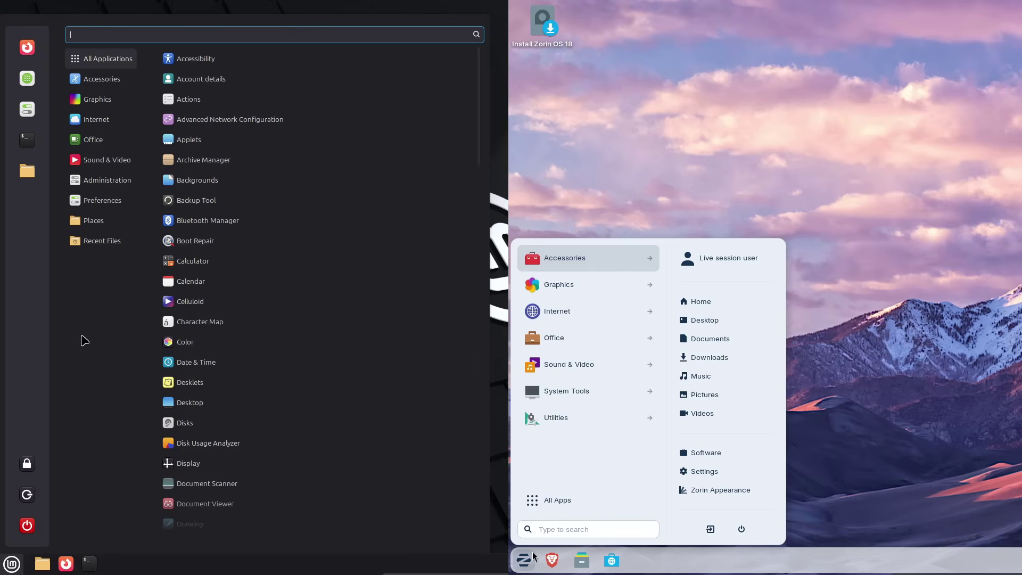
- Snap Mint's Software Manager to the left half and scroll Zorin's alphabetical All Apps list
left_click(27, 79)
left_click(597, 499)
left_click_drag(658, 266, 657, 295)
left_click_drag(487, 96, 2, 103)
left_click_drag(657, 296, 657, 304)
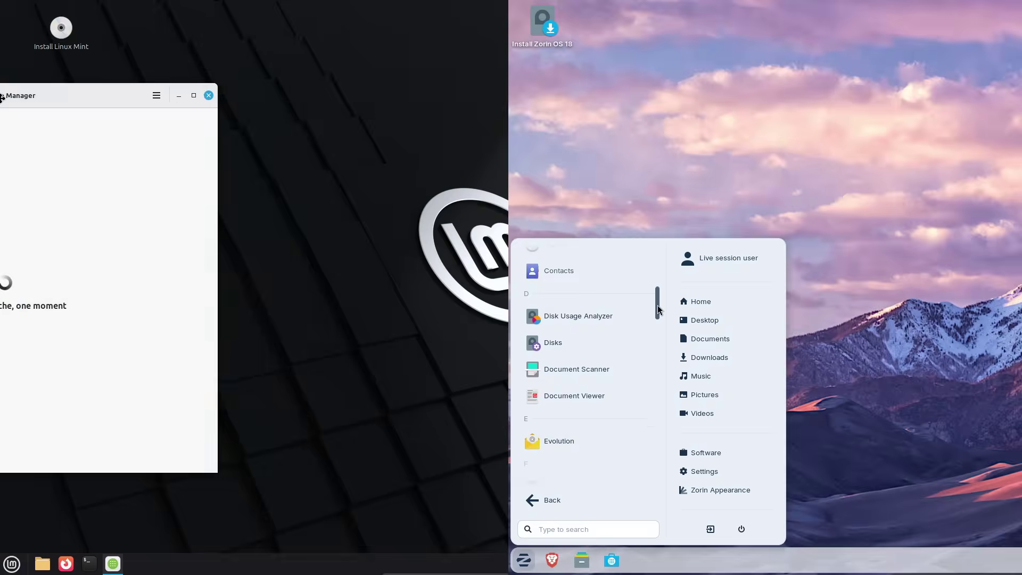
left_click_drag(2, 103, 2, 102)
left_click_drag(656, 304, 656, 319)
left_click_drag(2, 103, 2, 102)
left_click_drag(656, 320, 658, 339)
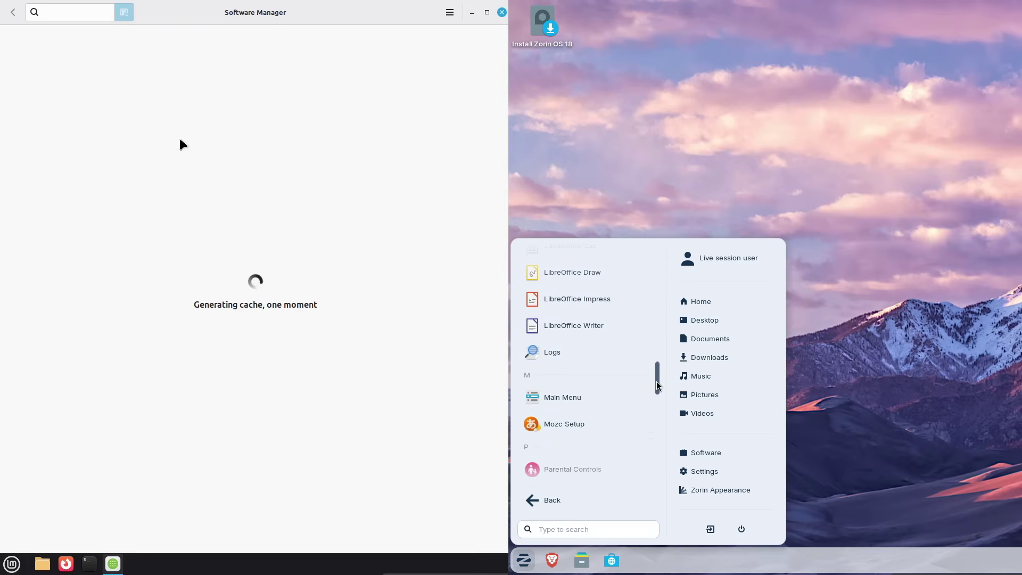
- Launch Mint's System Settings from the Mint menu
left_click(13, 561)
left_click_drag(656, 396, 659, 497)
left_click(35, 100)
- Launch Zorin Software and Zorin Settings, open Mint's Backgrounds settings, and arrange the windows left
left_click(698, 454)
left_click_drag(447, 126, 3, 145)
left_click(524, 560)
left_click(704, 471)
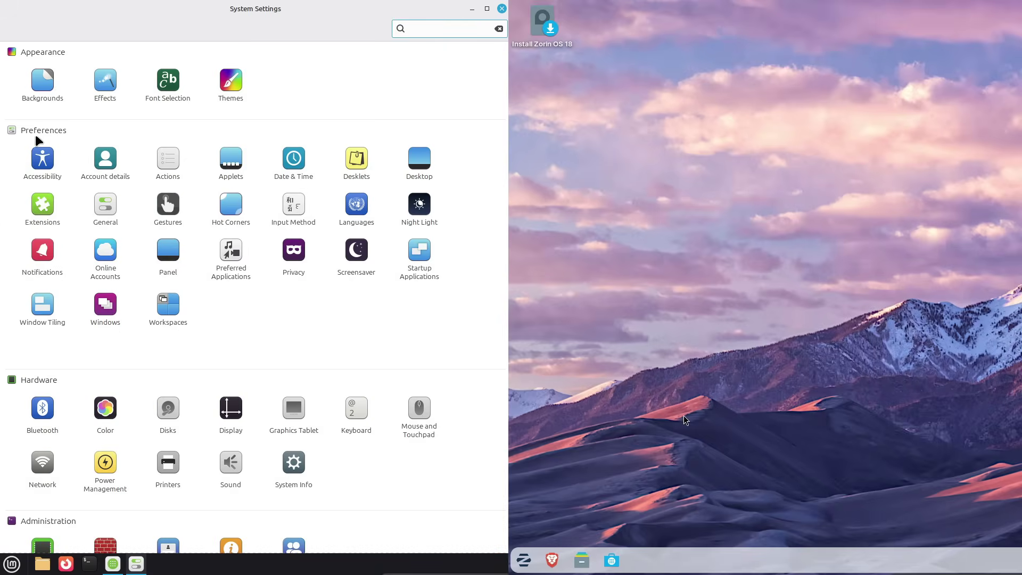
left_click(42, 89)
left_click_drag(1019, 15, 509, 66)
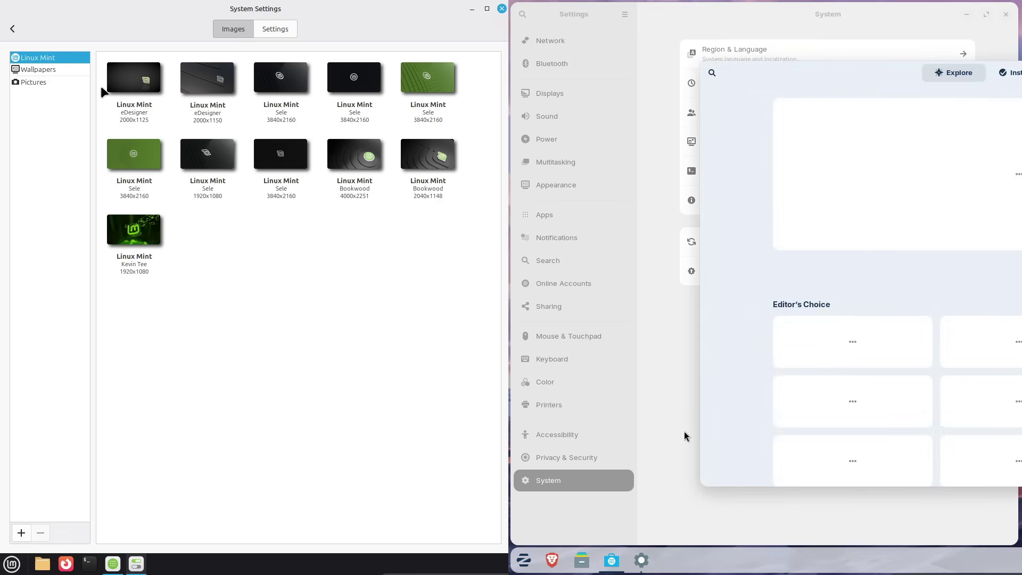
- Check Mint's background display settings, then show the Wallpapers collection
left_click(286, 29)
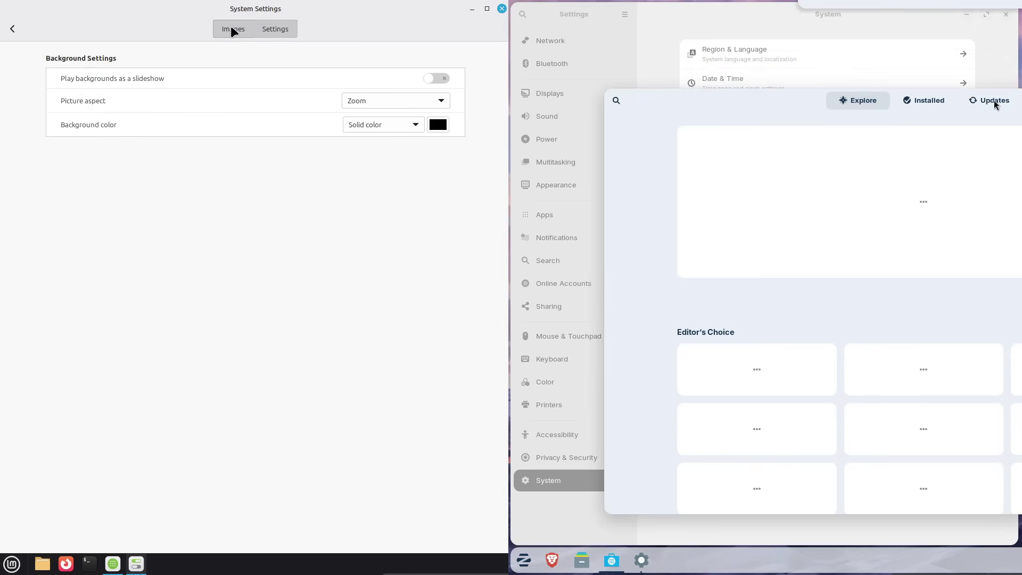
left_click(232, 29)
left_click(52, 72)
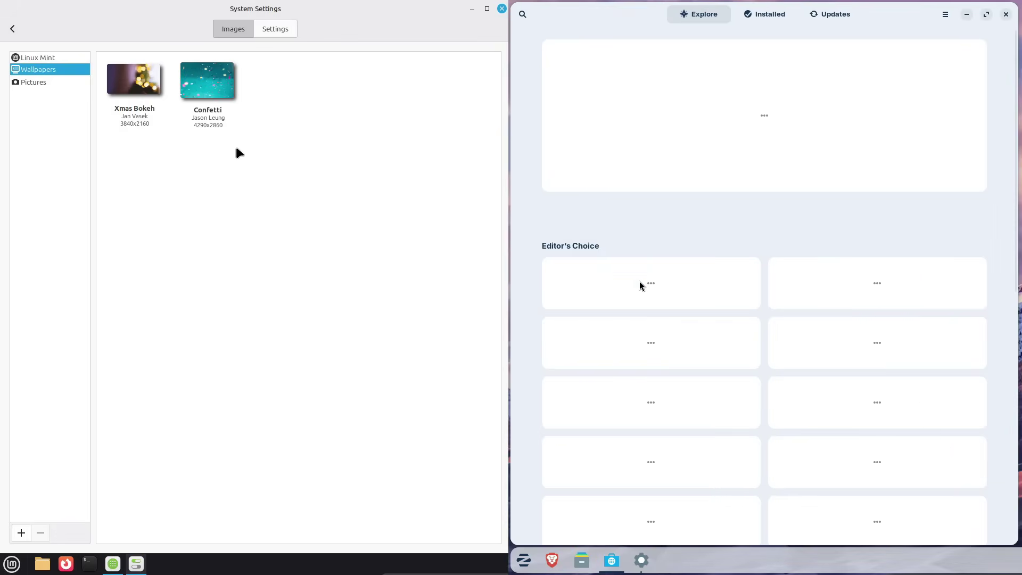
left_click(642, 560)
- Step through Zorin's Network, Bluetooth, Displays, Sound, Power and Multitasking settings pages
left_click(617, 48)
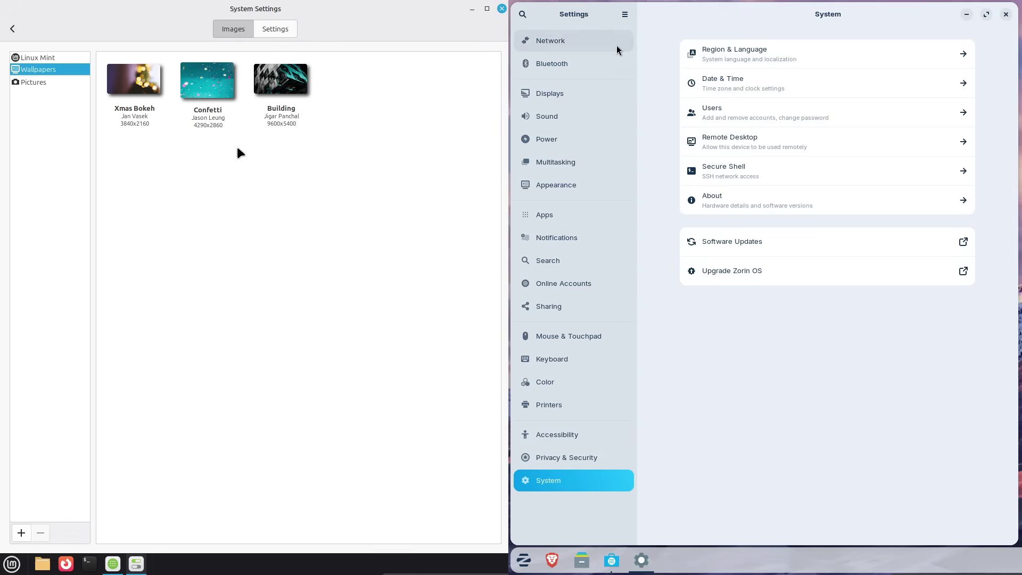
left_click(607, 64)
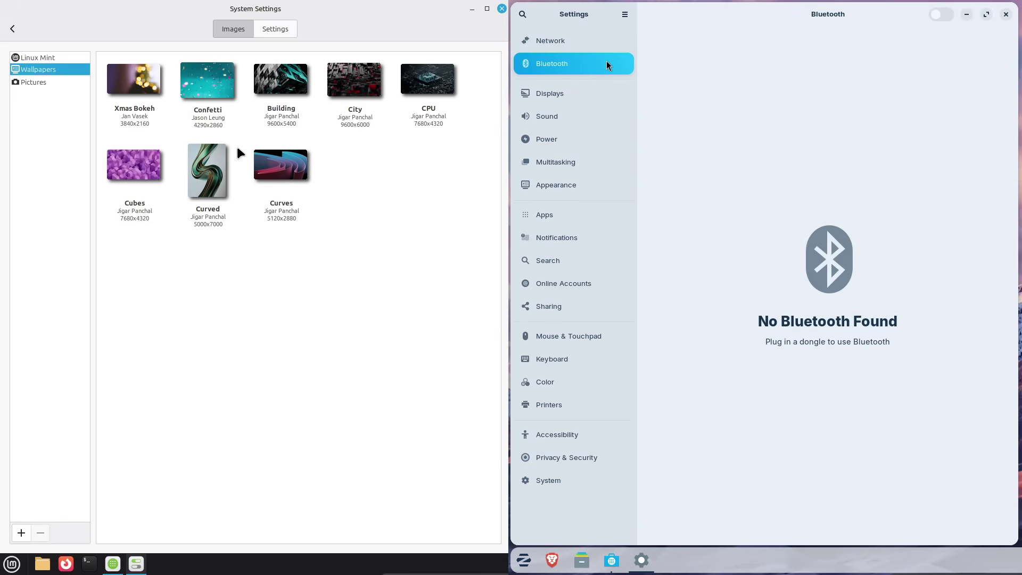
left_click(607, 91)
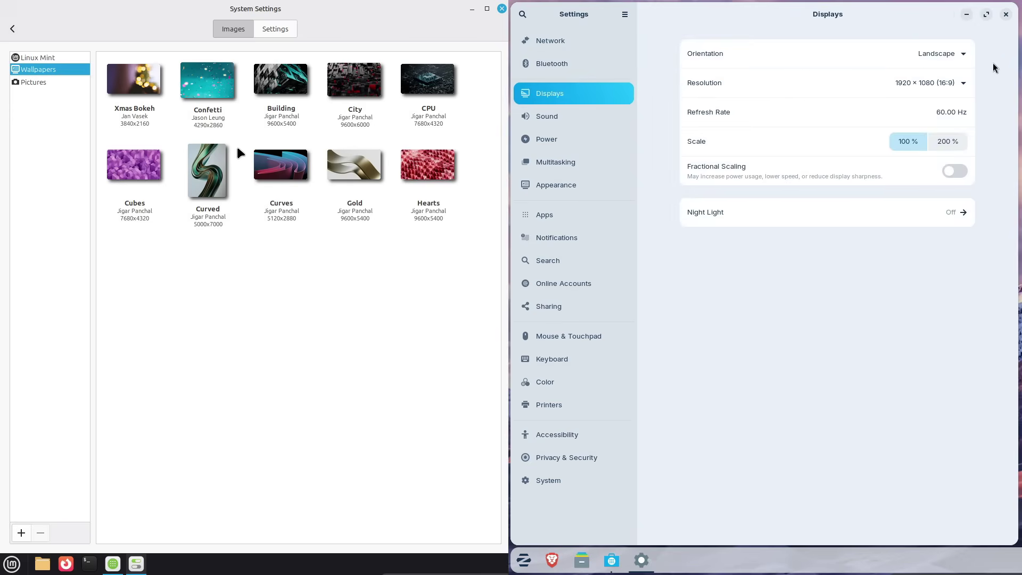
left_click(578, 117)
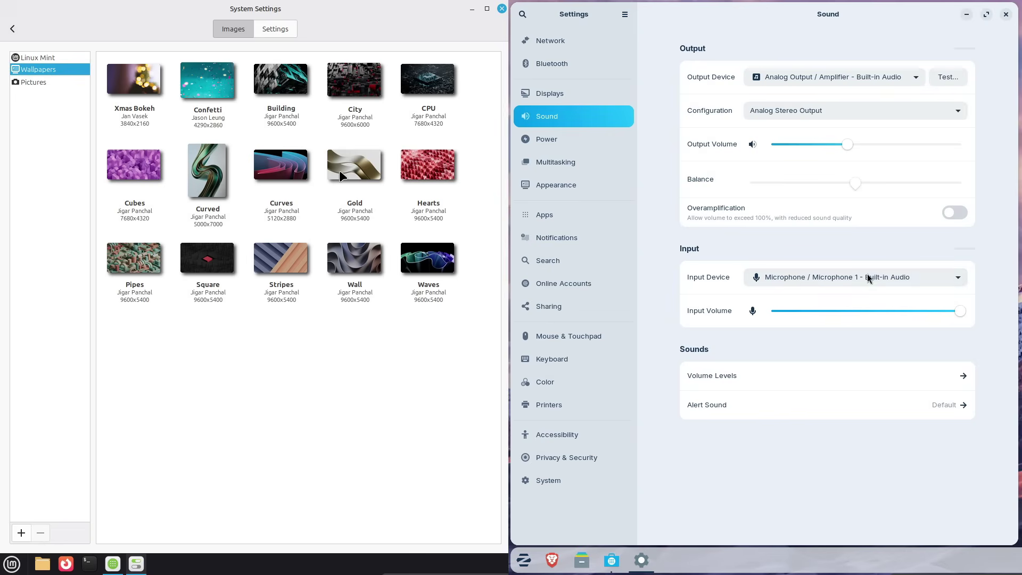
left_click(598, 146)
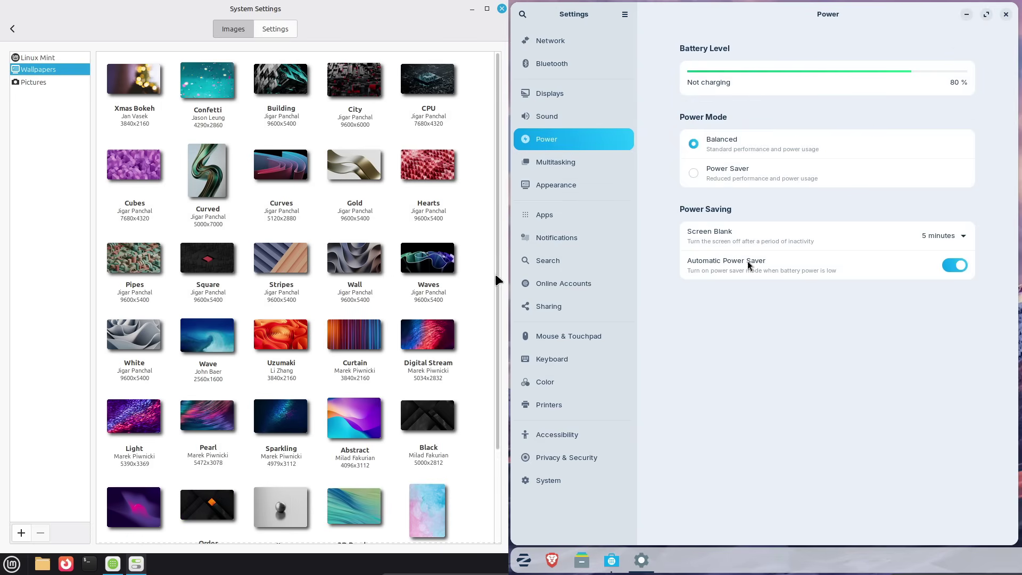
left_click_drag(495, 275, 464, 452)
left_click(608, 165)
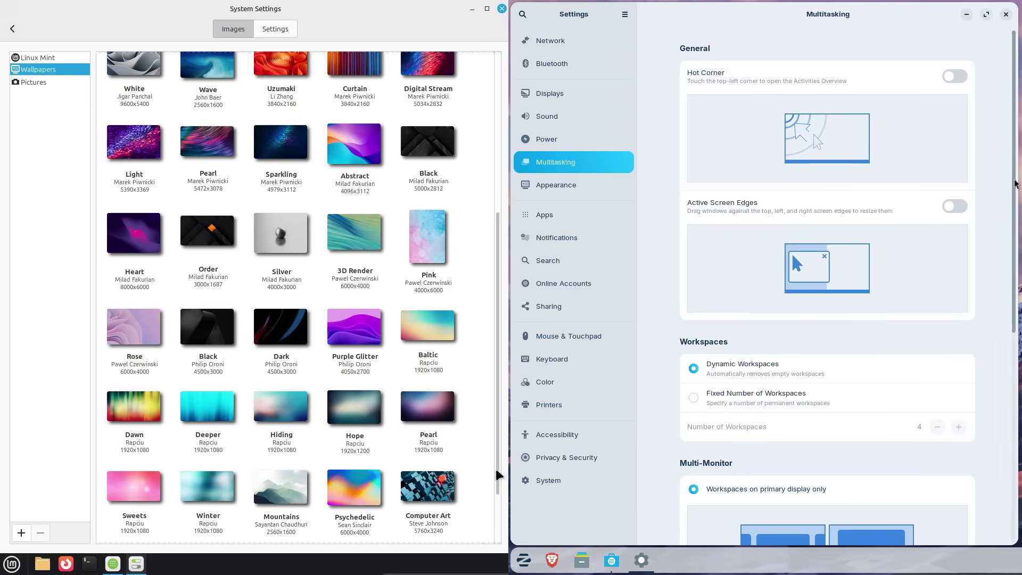
left_click_drag(497, 475, 493, 535)
left_click_drag(1013, 182, 1004, 411)
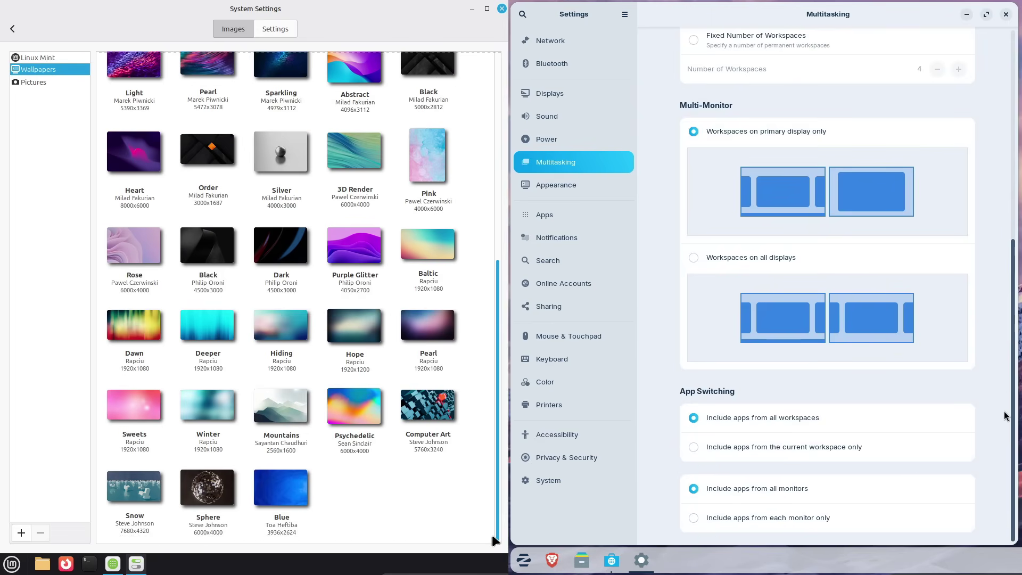
- Open Zorin's Appearance page; in Mint, view Effects, return to the overview and select Themes
left_click(579, 186)
left_click(12, 29)
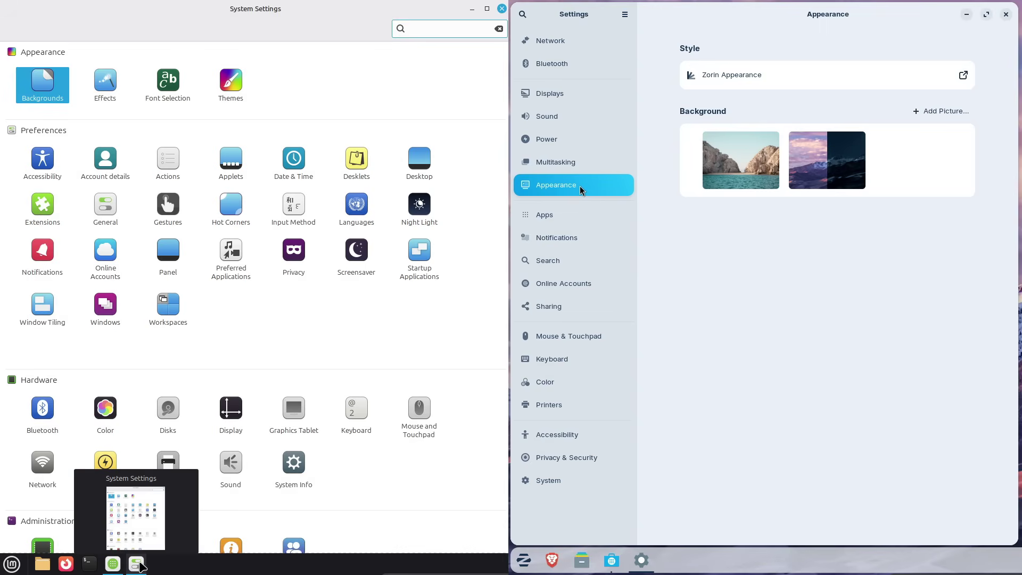
left_click(112, 564)
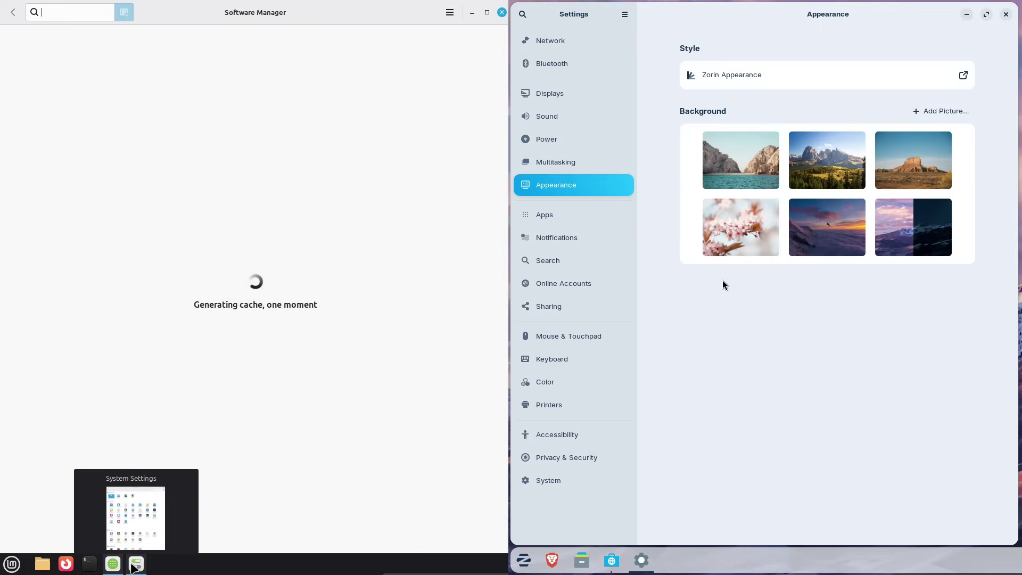
left_click(136, 564)
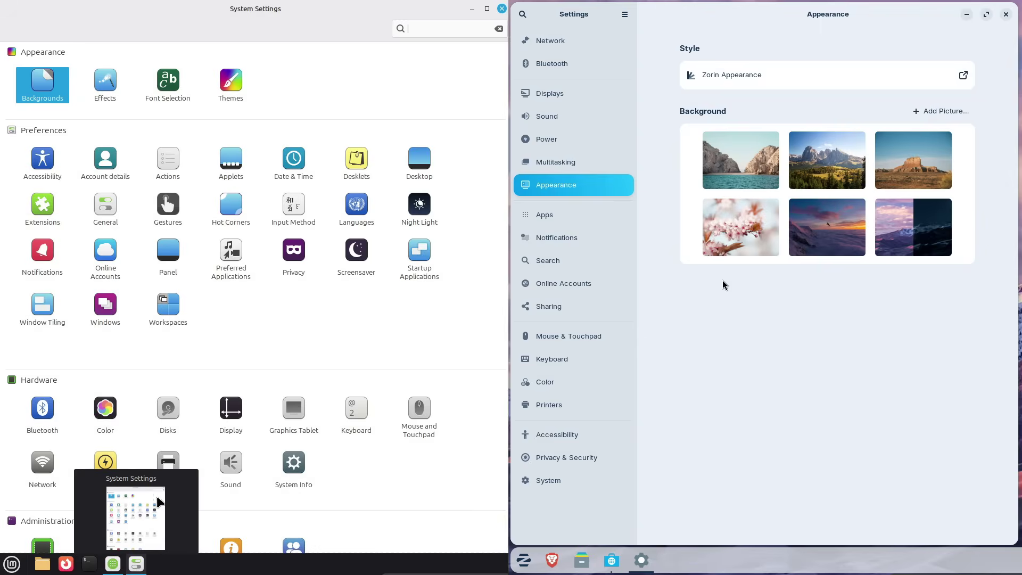
left_click(107, 83)
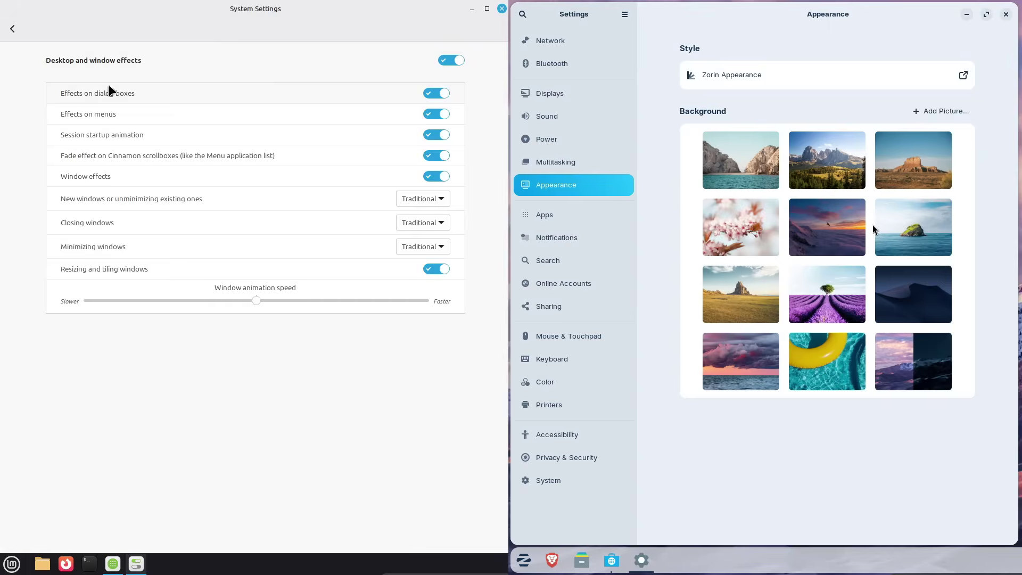
left_click(13, 29)
left_click(240, 91)
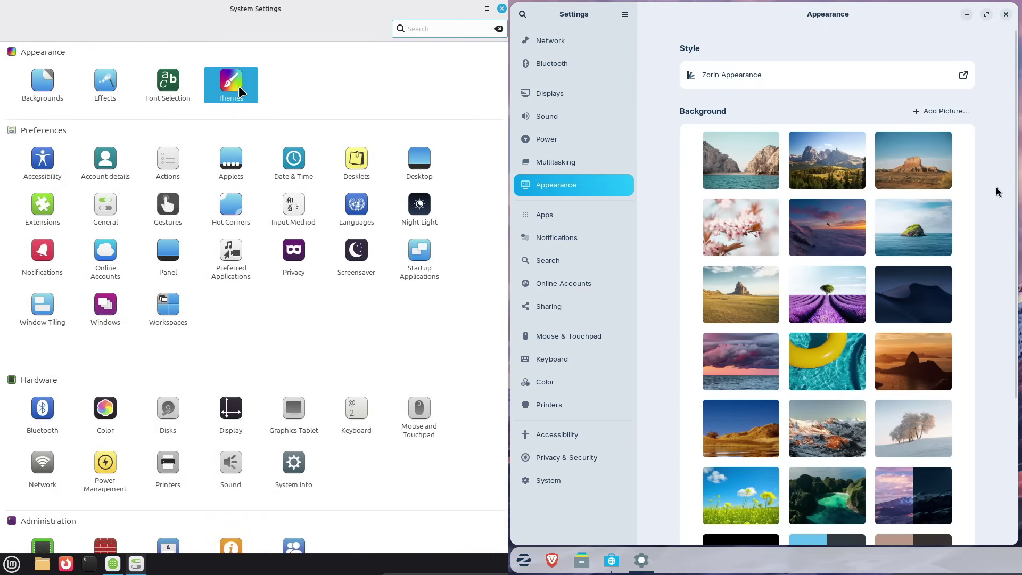
- Page through Zorin's Apps, Notifications, Search and Online Accounts settings
scroll(1013, 210, "down", 5)
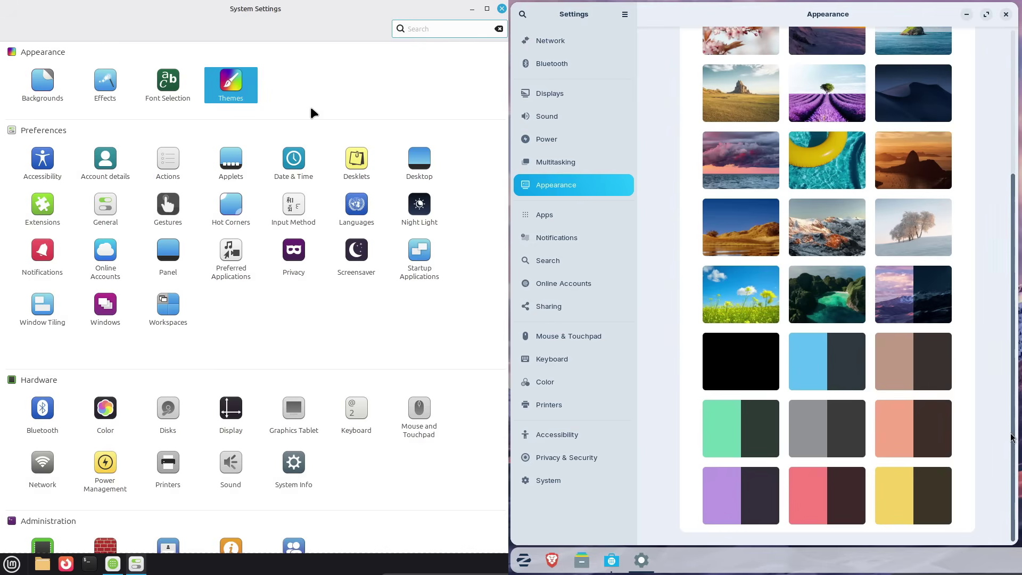
left_click(558, 214)
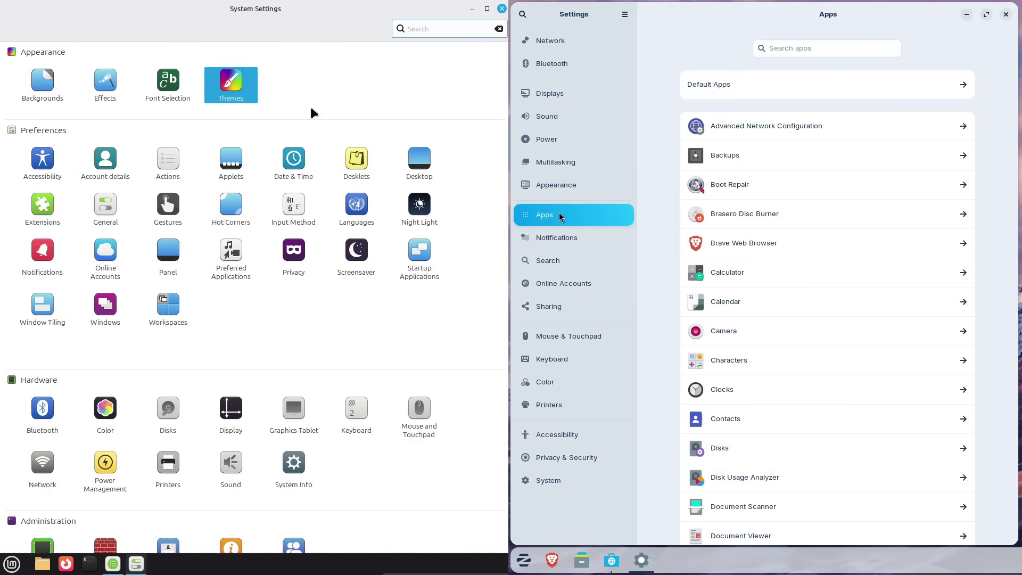
left_click(539, 238)
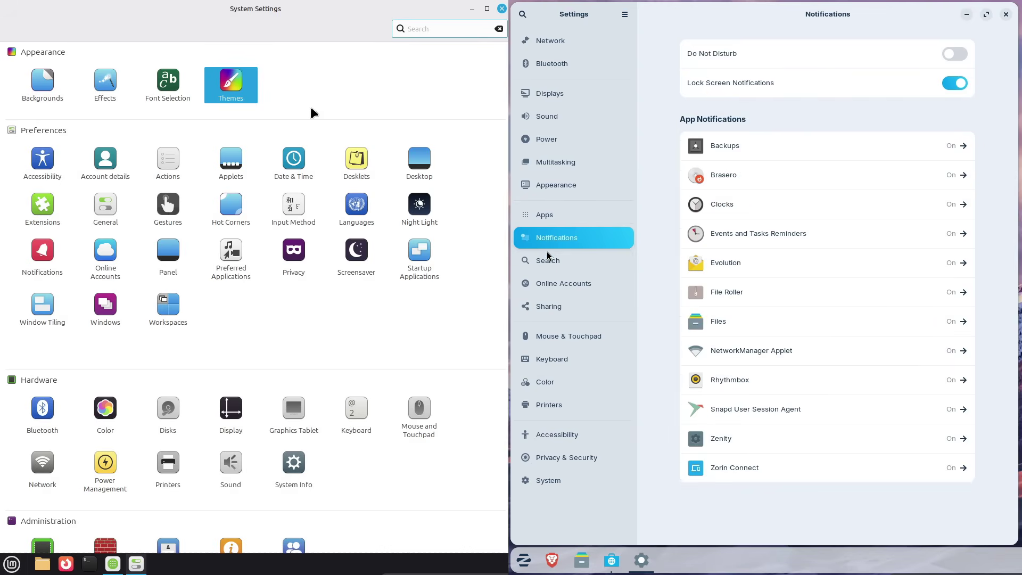
left_click(558, 262)
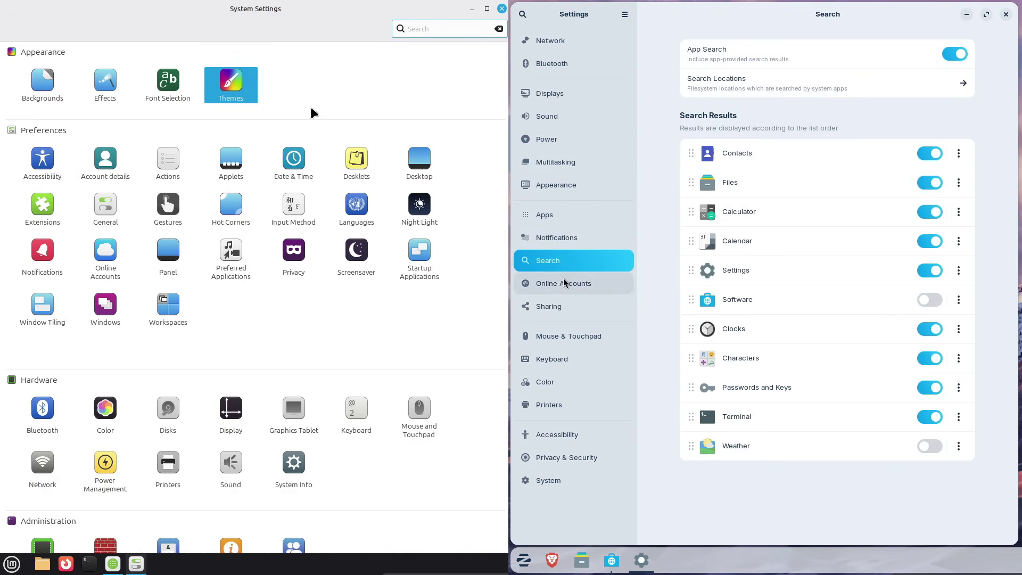
left_click(565, 283)
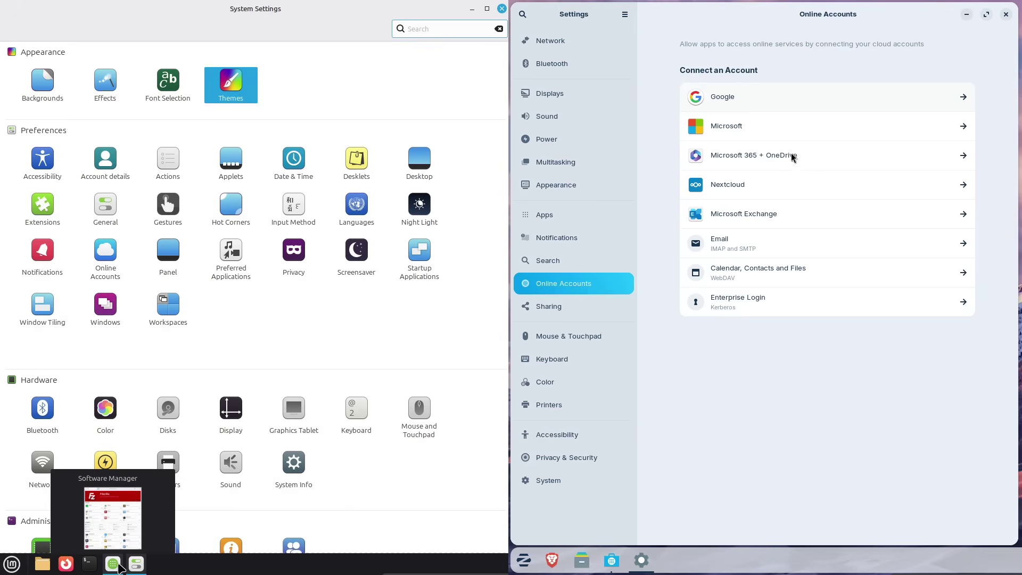
- Raise Software Manager and set Zorin's Mouse & Touchpad scroll direction to Natural
left_click(120, 568)
left_click(611, 304)
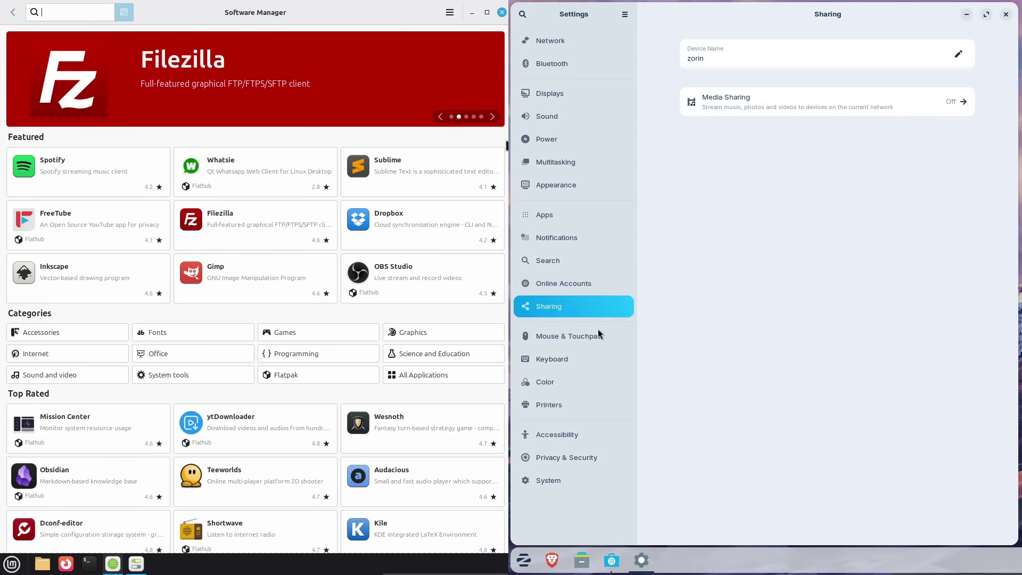
scroll(479, 319, "down", 6)
left_click(584, 343)
left_click(845, 318)
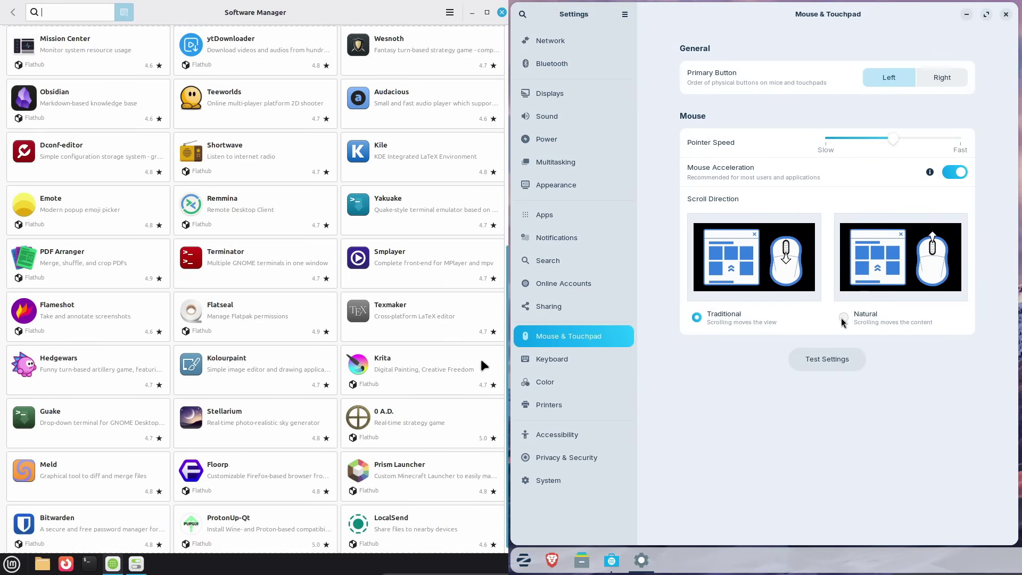
- Inspect Krita's package sources in Software Manager while viewing Zorin's Keyboard and Color pages
left_click(449, 373)
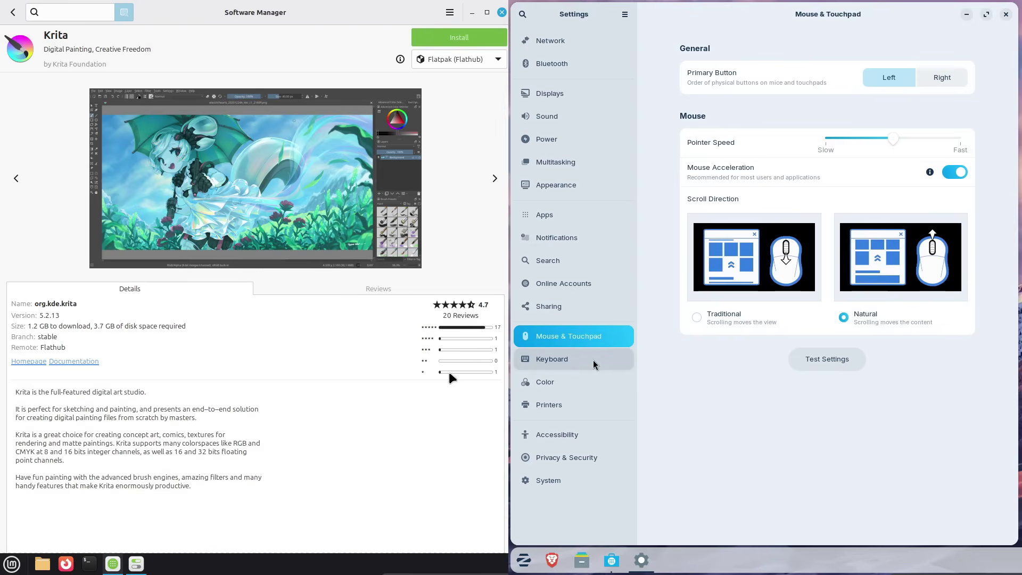
left_click(591, 360)
left_click(592, 382)
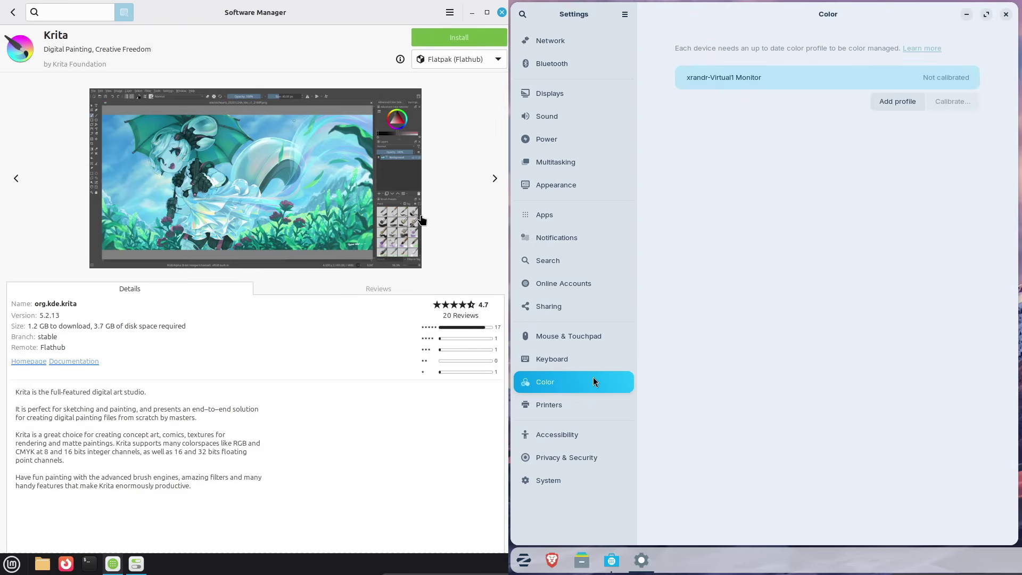
left_click(452, 60)
left_click(322, 397)
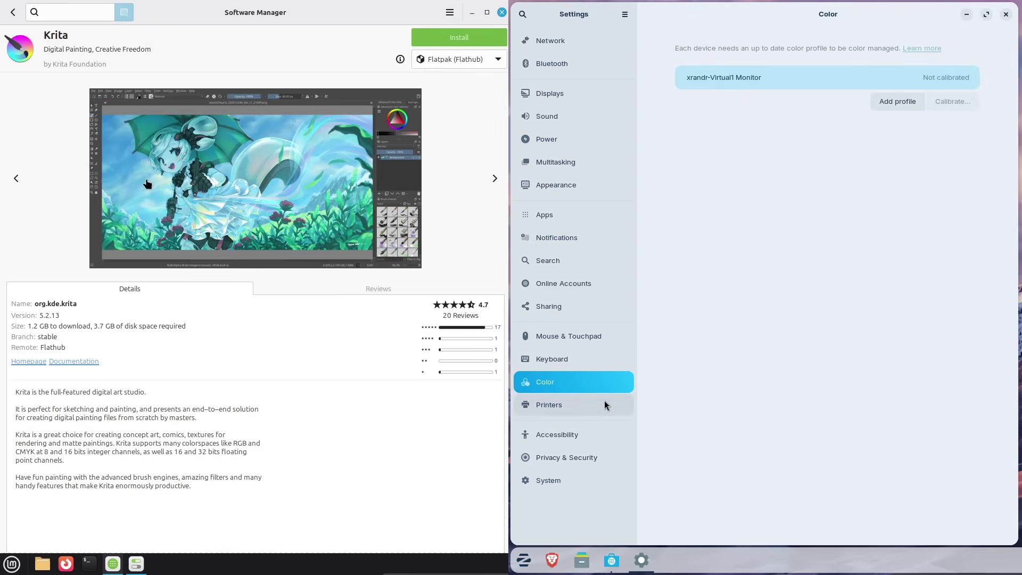
left_click(604, 400)
- View Zorin's Printers, Accessibility, Privacy & Security and System pages, and open Sublime's details in Mint
left_click(13, 13)
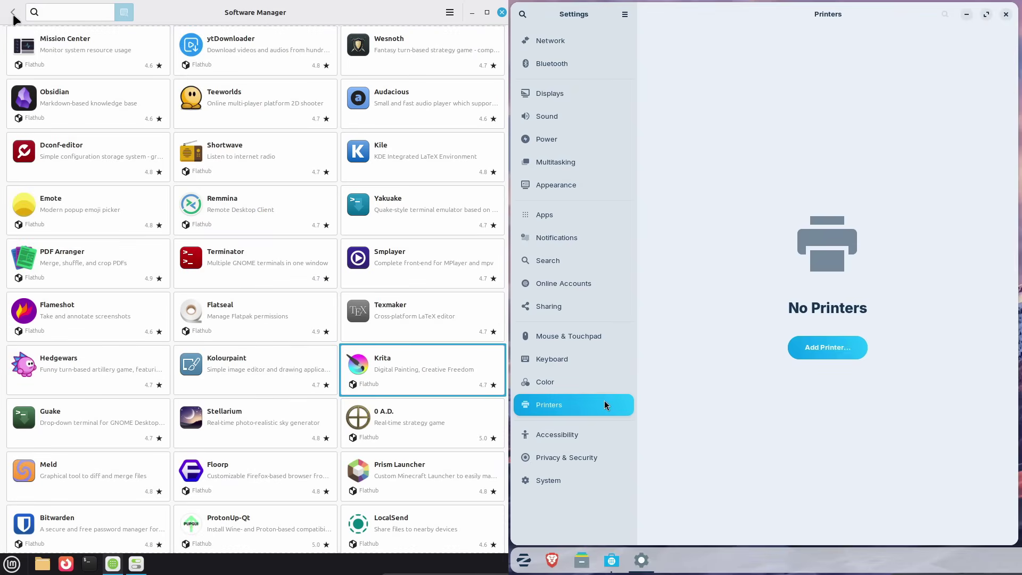
left_click(578, 429)
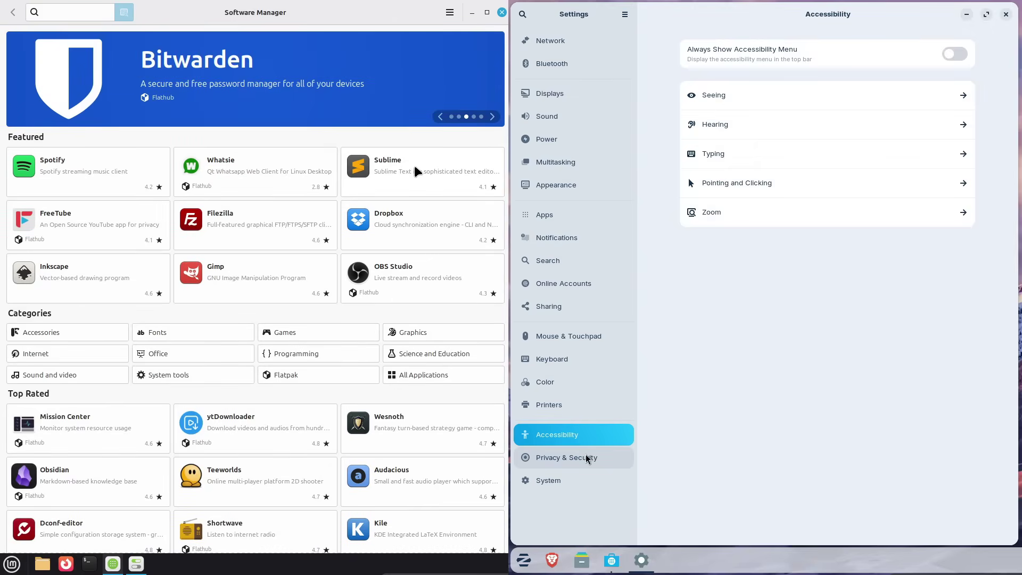
left_click(587, 458)
left_click(579, 485)
left_click(415, 170)
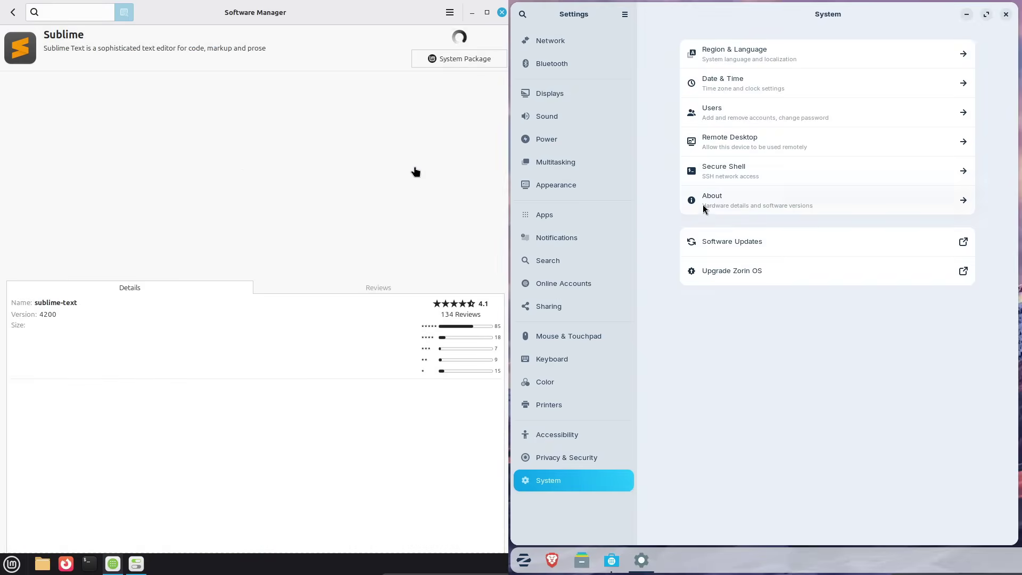
- Show Zorin's About system details and Software Manager's About dialog with version 8.3.8
left_click(702, 208)
left_click(450, 13)
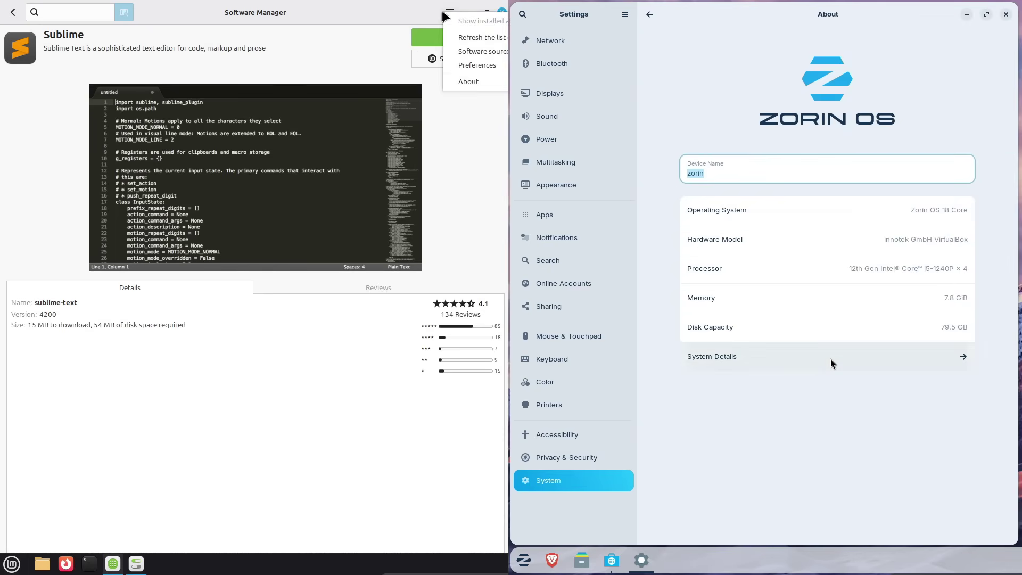
left_click(830, 356)
left_click(468, 74)
- Close Zorin's system details and Settings window, and dismiss Mint's version information dialog
left_click(923, 174)
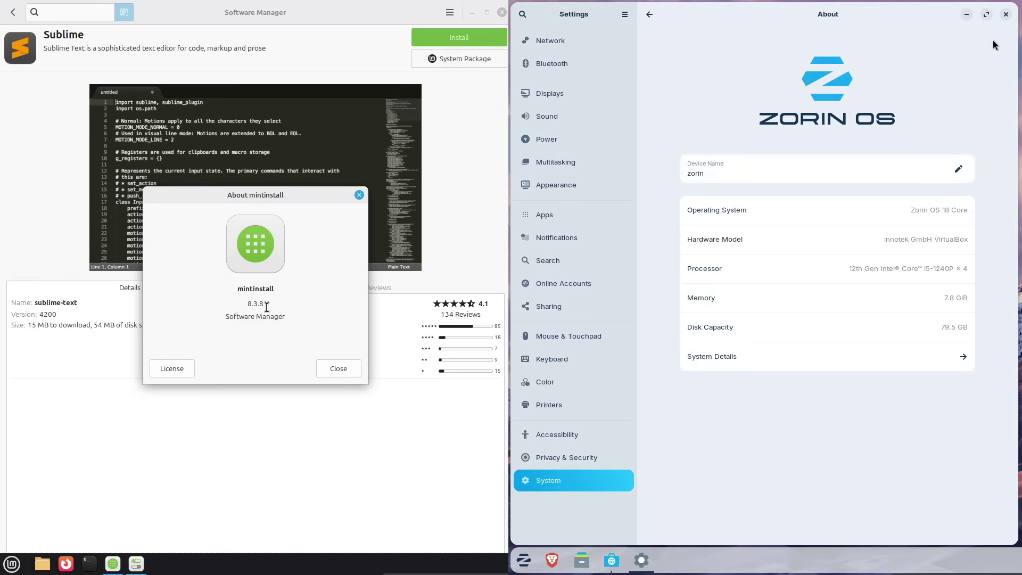
double_click(255, 304)
left_click(1006, 14)
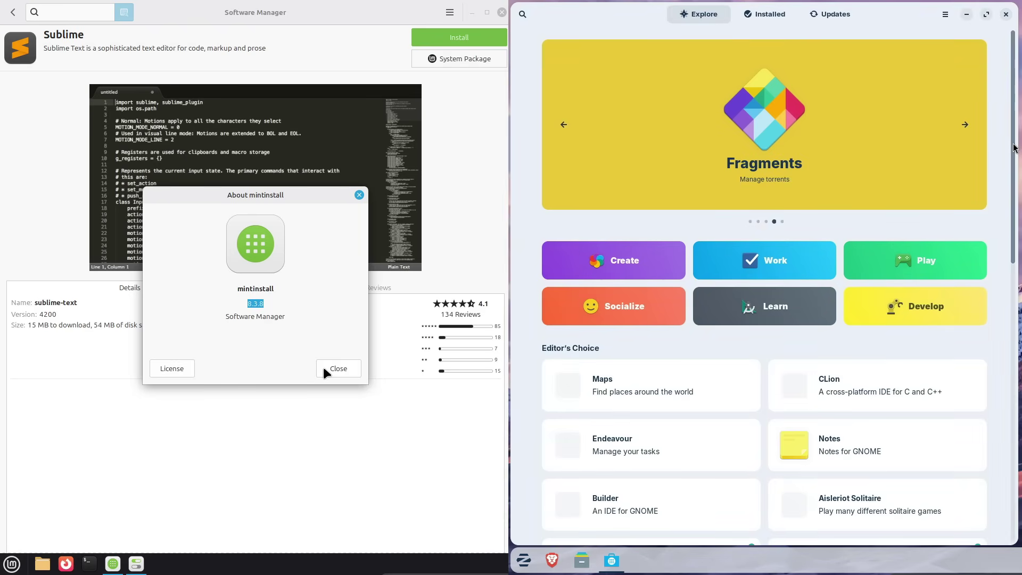
scroll(991, 213, "down", 10)
left_click(338, 368)
- Return the Mint store home, and view the Zorin Software store's About info and Preferences
left_click(450, 12)
scroll(991, 421, "up", 10)
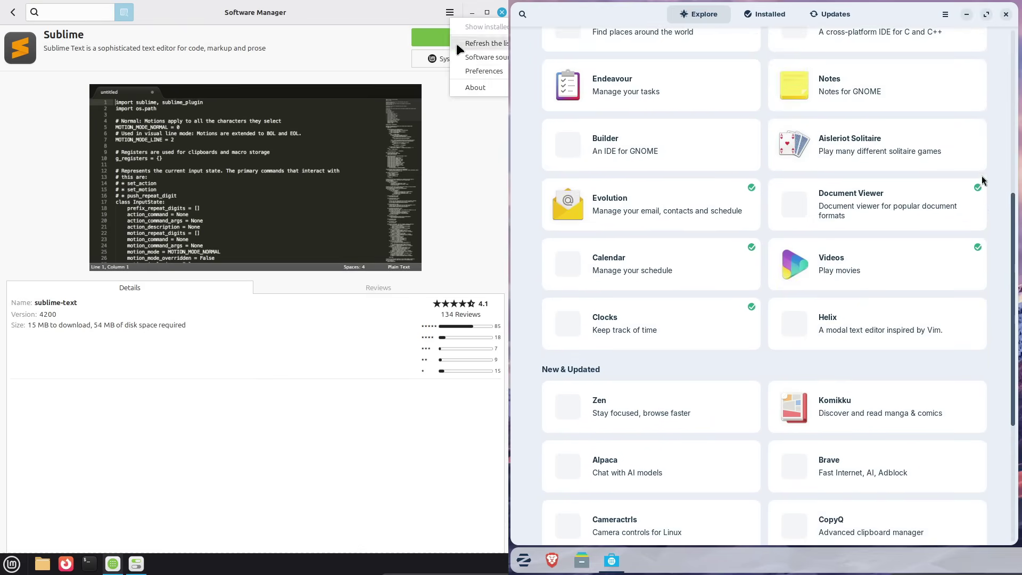
left_click(945, 15)
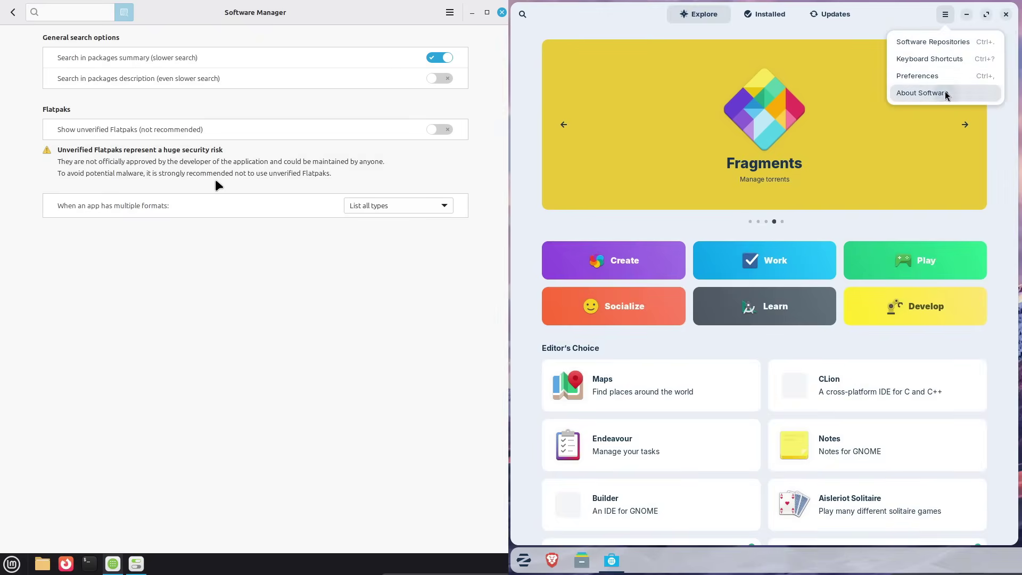
left_click(944, 91)
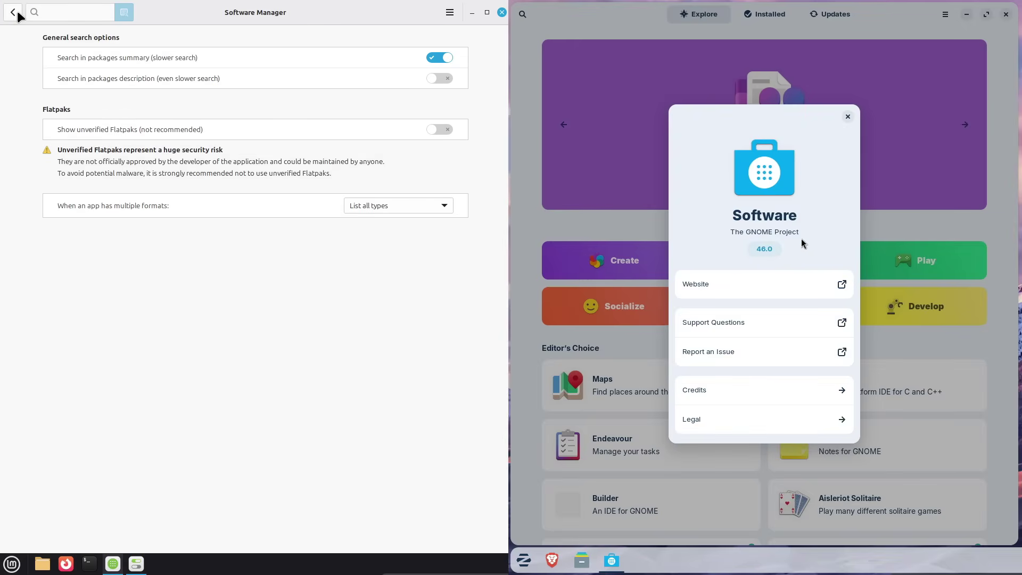
left_click(12, 13)
left_click(848, 116)
left_click(945, 14)
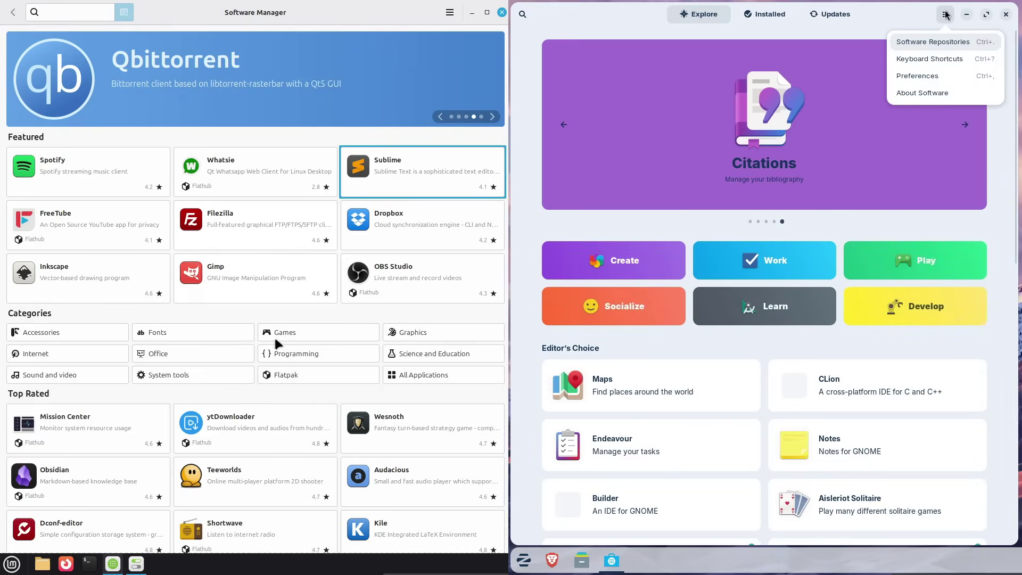
left_click(937, 76)
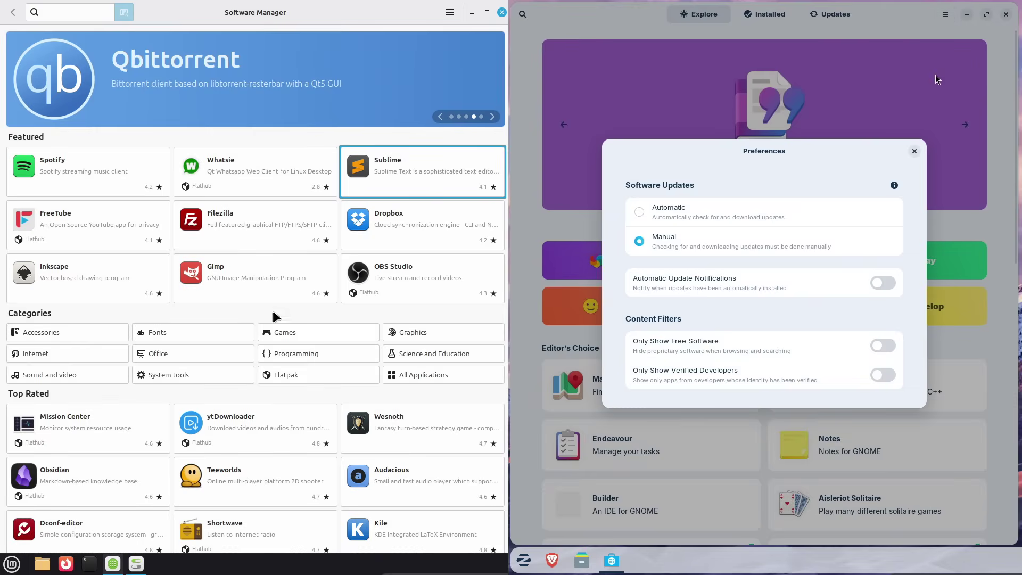
- Review Inkscape's package types in Mint, keep System Package, and go back to the home page
left_click(77, 271)
mouse_move(895, 185)
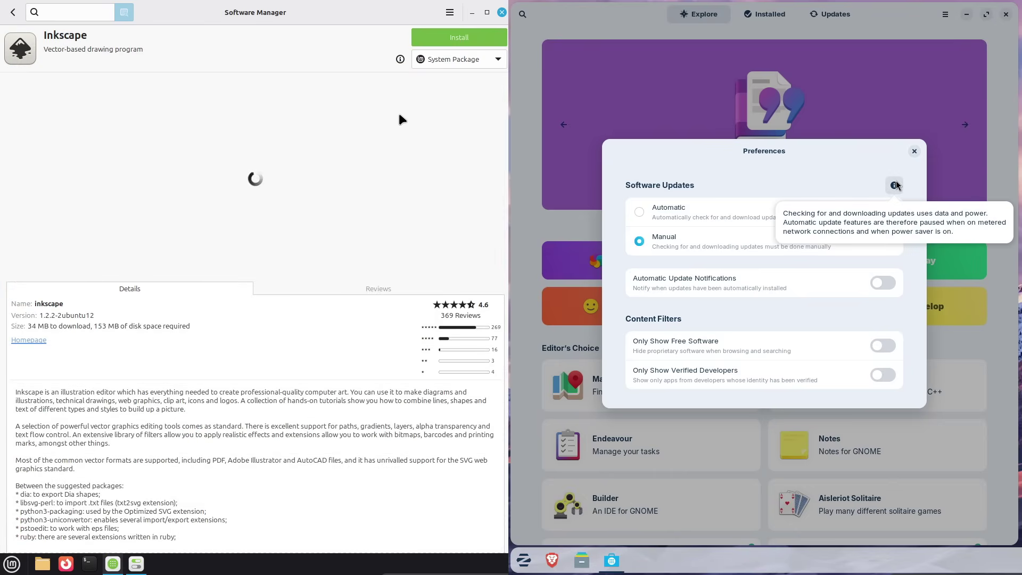
left_click(913, 151)
left_click(945, 14)
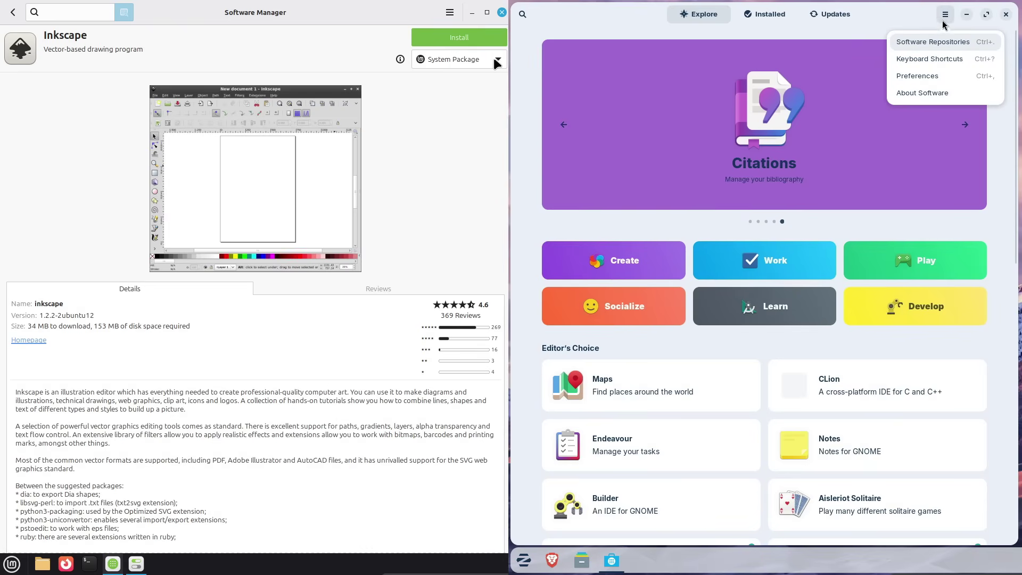
left_click(400, 59)
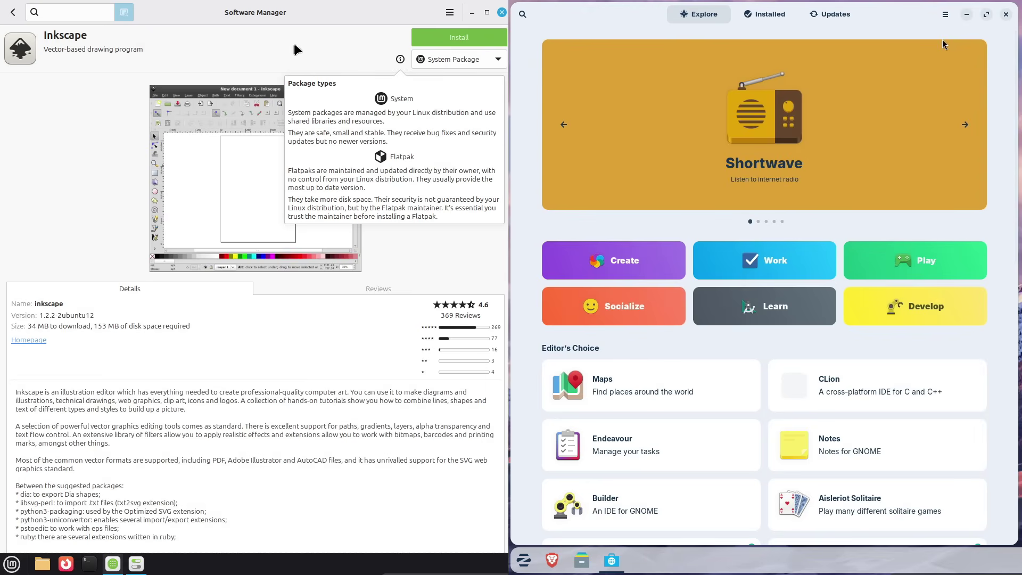
left_click(293, 44)
left_click(469, 63)
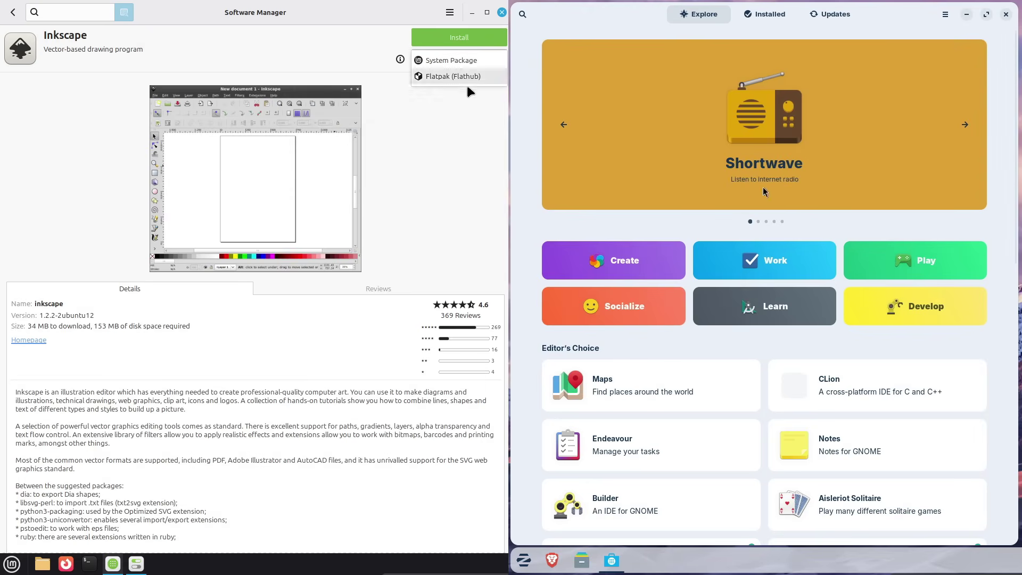
left_click(233, 51)
left_click(13, 12)
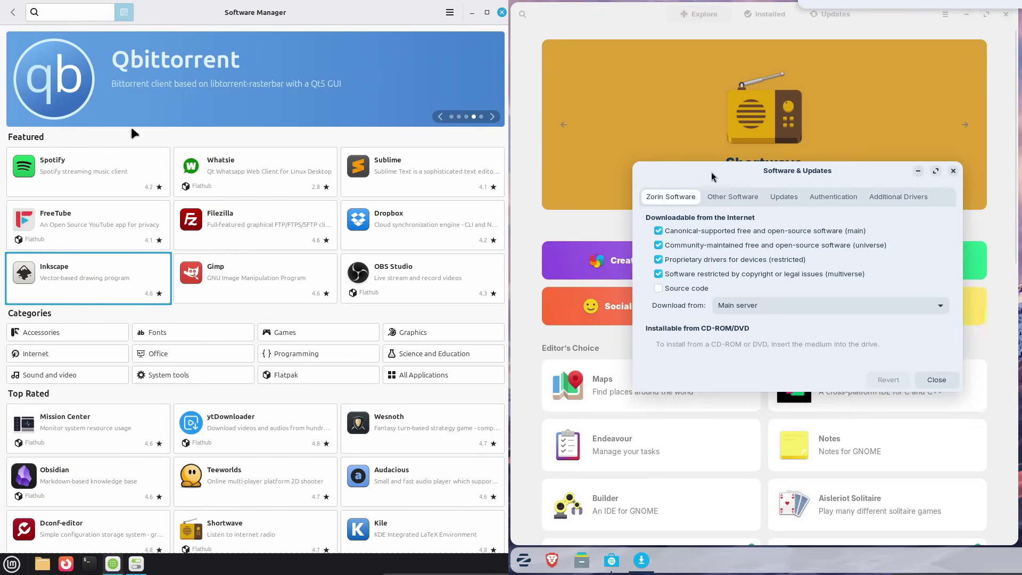
- Close Software Manager and browse Zorin's Other Software, Updates, Authentication and Additional Drivers tabs
left_click(684, 199)
left_click(501, 13)
left_click(716, 197)
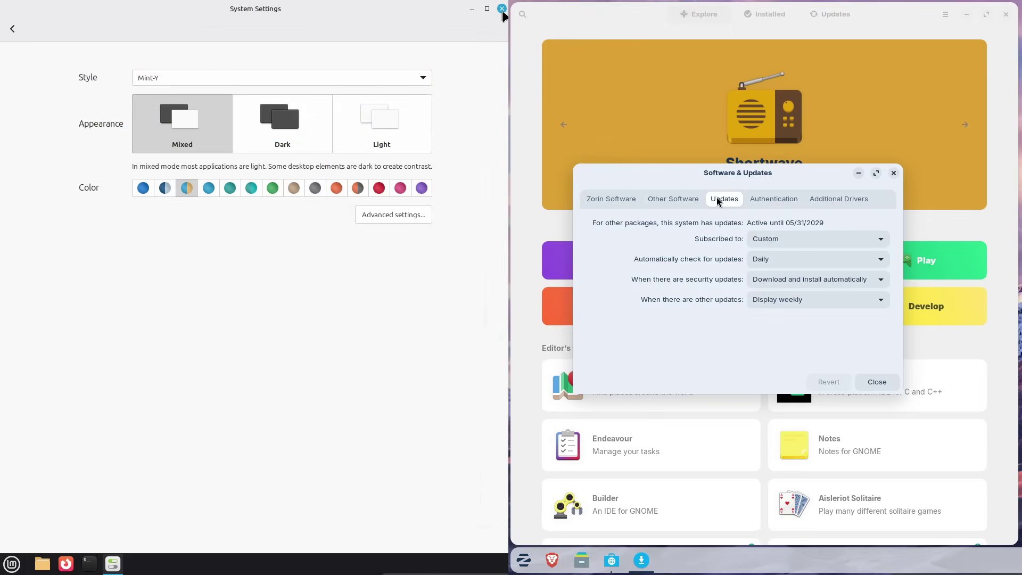
left_click(679, 199)
left_click(383, 212)
left_click(786, 202)
left_click(851, 200)
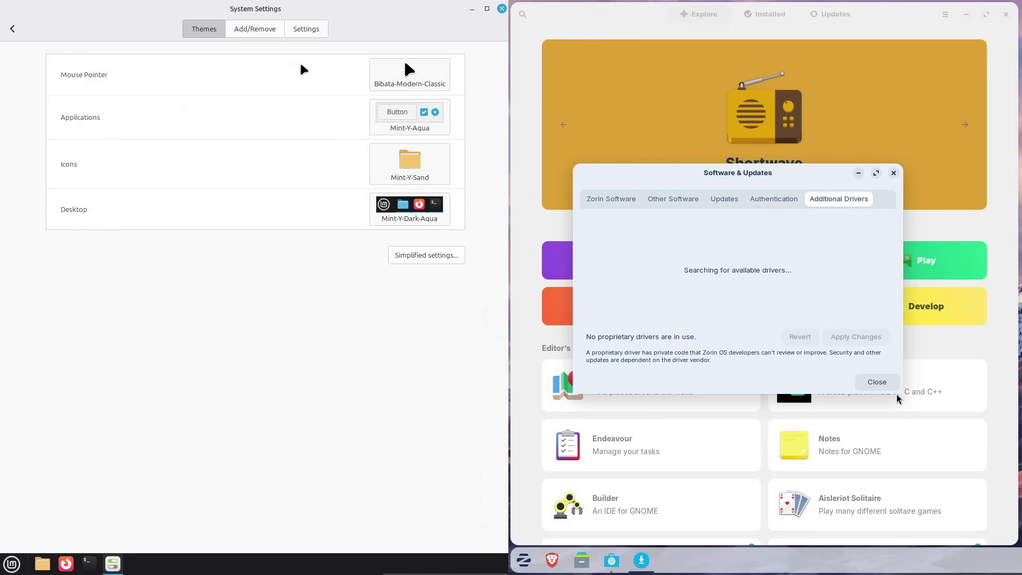
- Try Mint's mouse pointer, application, icon and desktop theme dropdowns, then show the theme Settings tab
left_click(404, 80)
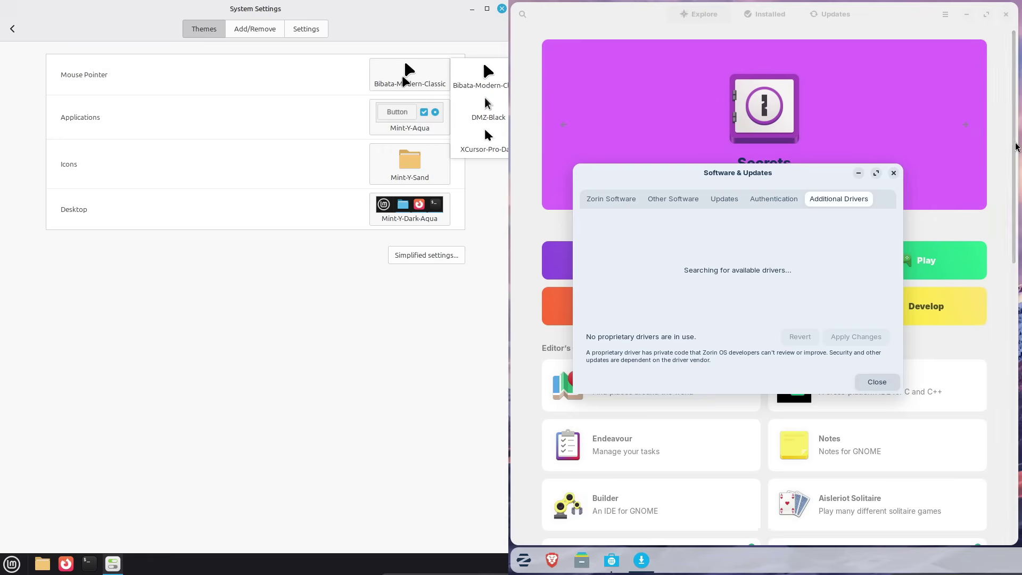
left_click_drag(1014, 157, 1011, 257)
left_click(386, 117)
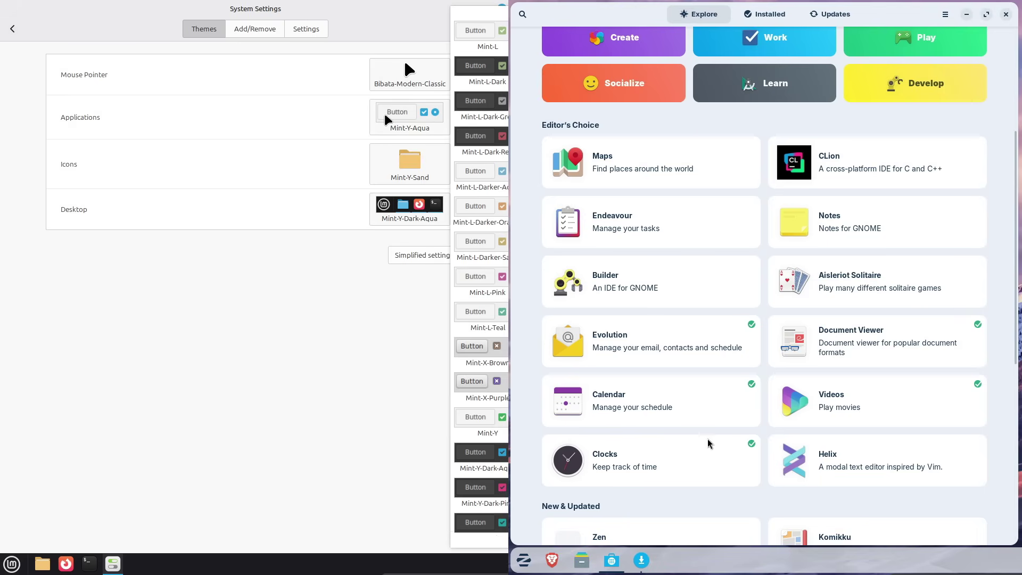
left_click(385, 165)
left_click(384, 165)
left_click_drag(1012, 340, 997, 500)
left_click(386, 208)
left_click(386, 208)
left_click(274, 250)
scroll(998, 506, "down", 2)
left_click(304, 29)
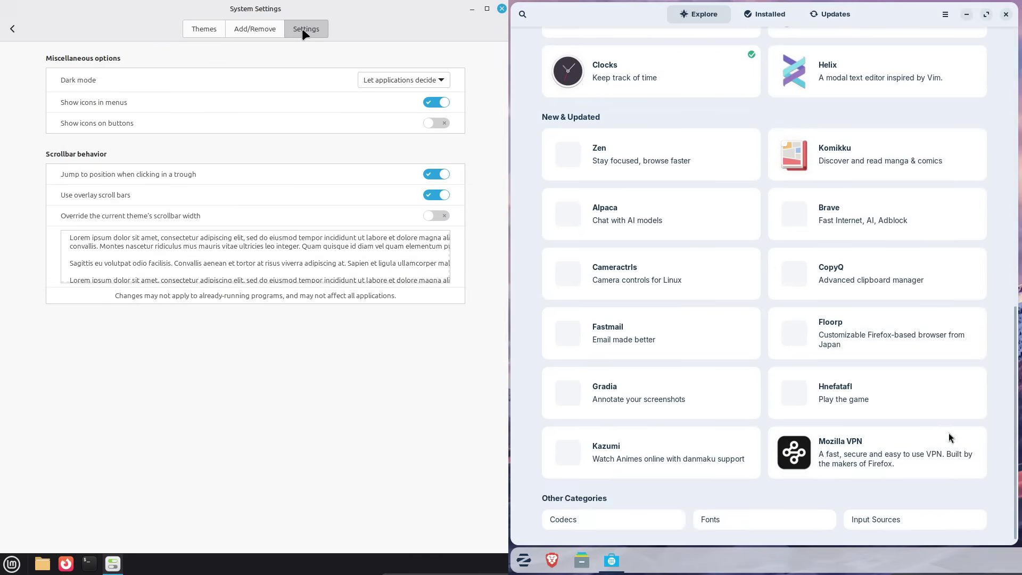
- List Mint's downloadable themes and view Mozilla VPN's details and install sources in Zorin's store
left_click(885, 433)
left_click(268, 30)
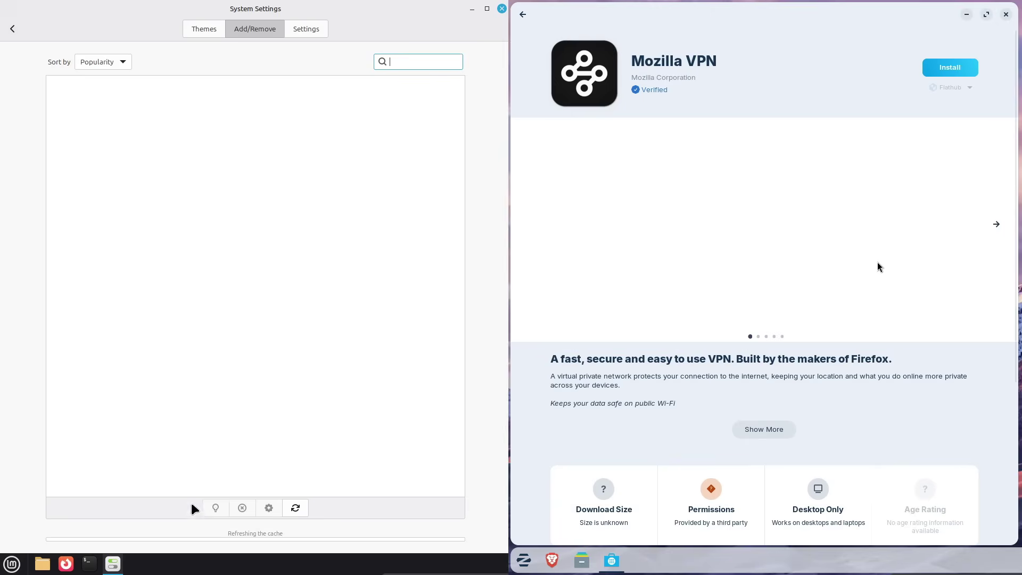
left_click(962, 87)
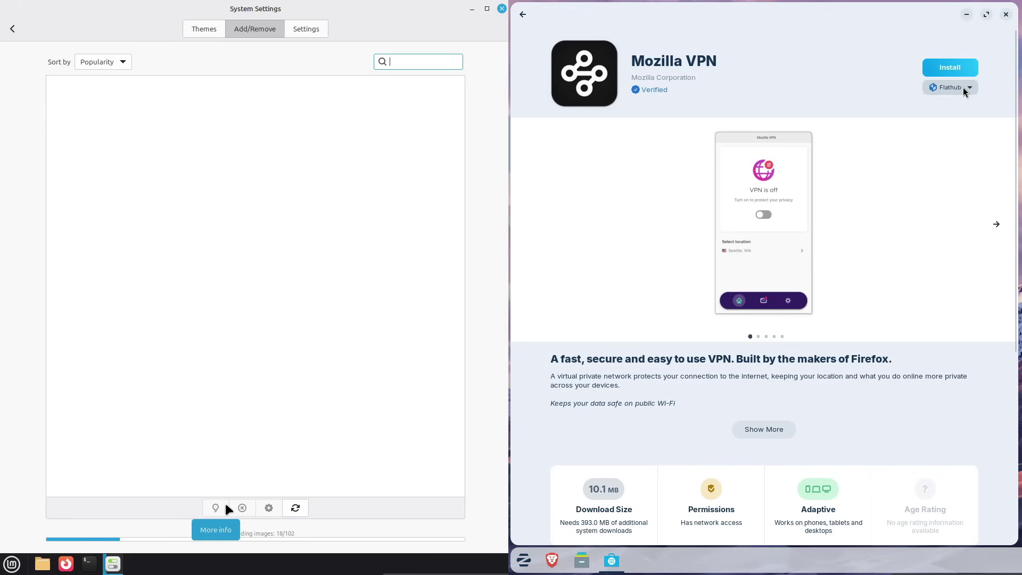
left_click(522, 19)
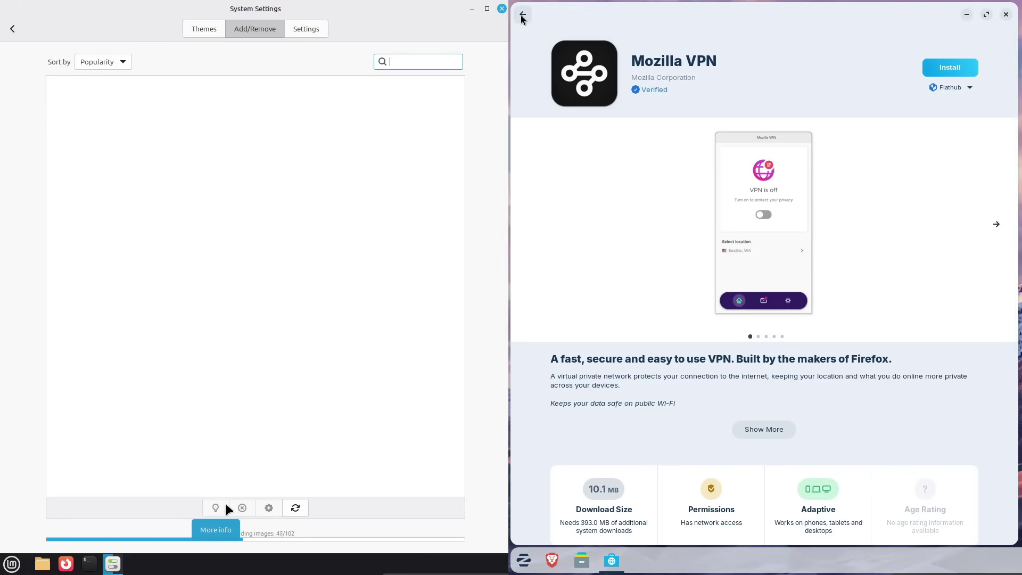
left_click(522, 16)
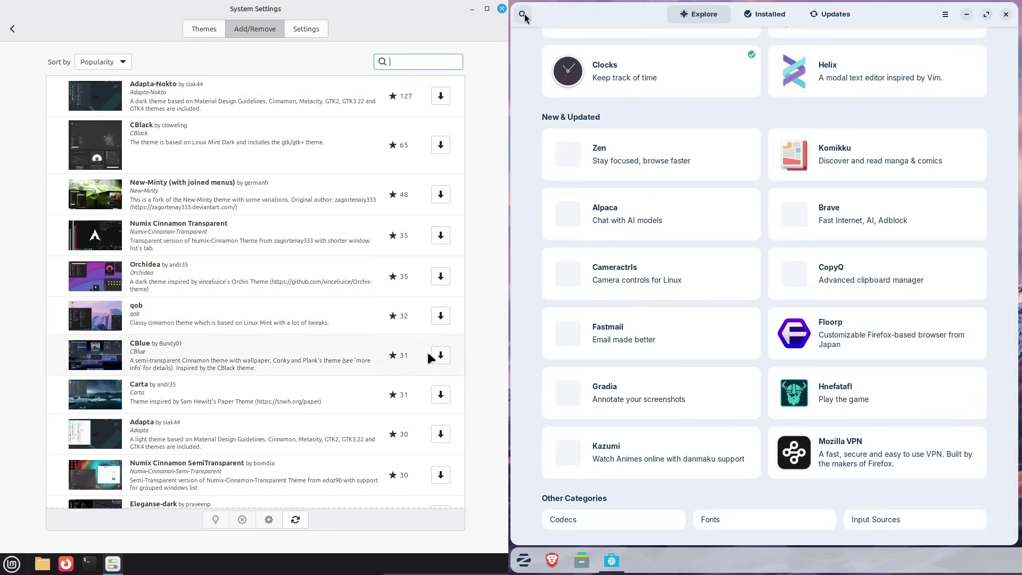
- Search Zorin's software store for 'obs' and launch Zorin Appearance
left_click(522, 13)
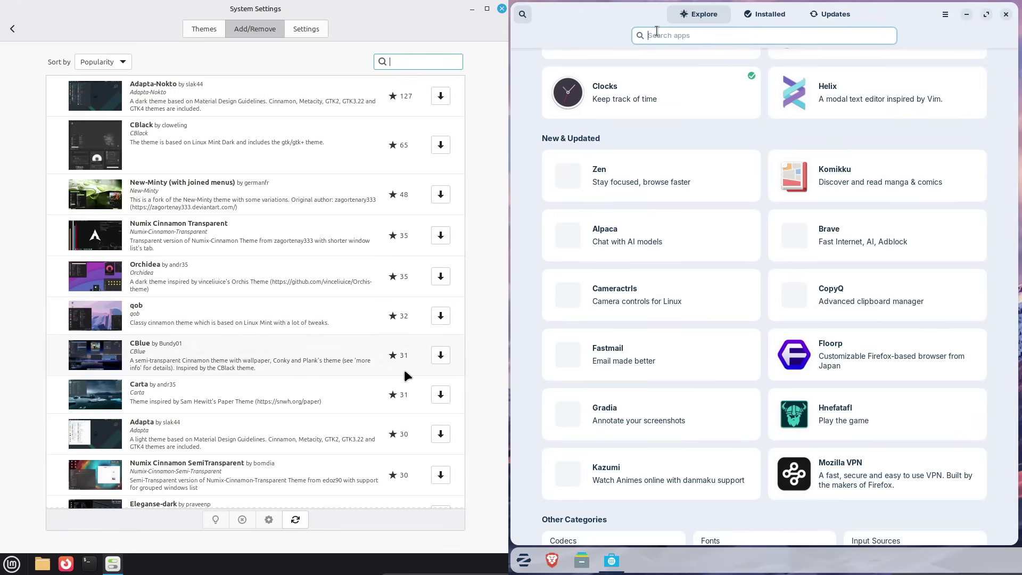
type("obs")
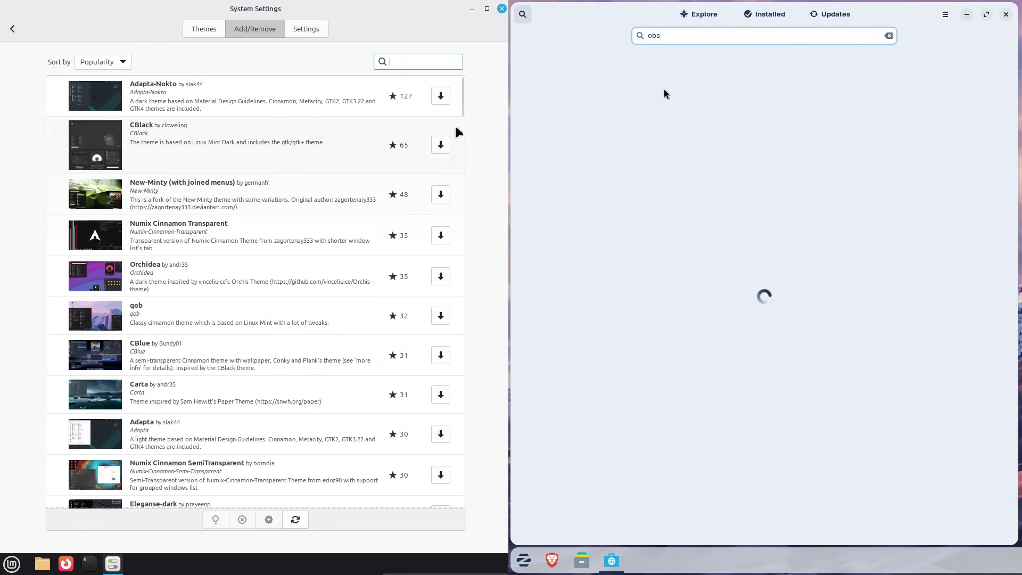
left_click(524, 560)
mouse_move(462, 102)
left_mouse_down()
mouse_move(456, 378)
mouse_move(471, 89)
left_mouse_up()
left_click(693, 489)
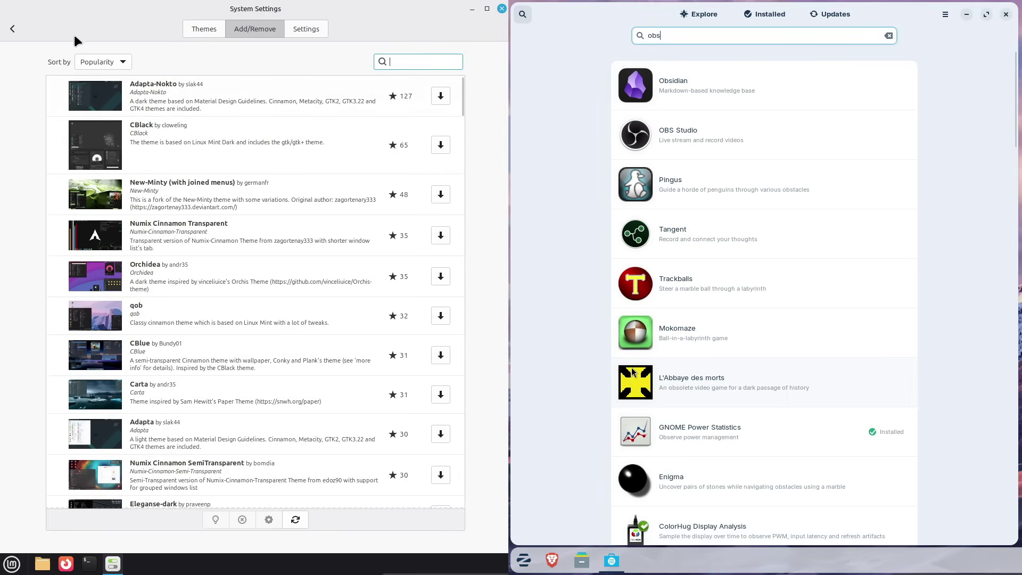
- Open OBS Studio's store page and install sources, and scroll Mint's downloadable Cinnamon extensions list
left_click(12, 29)
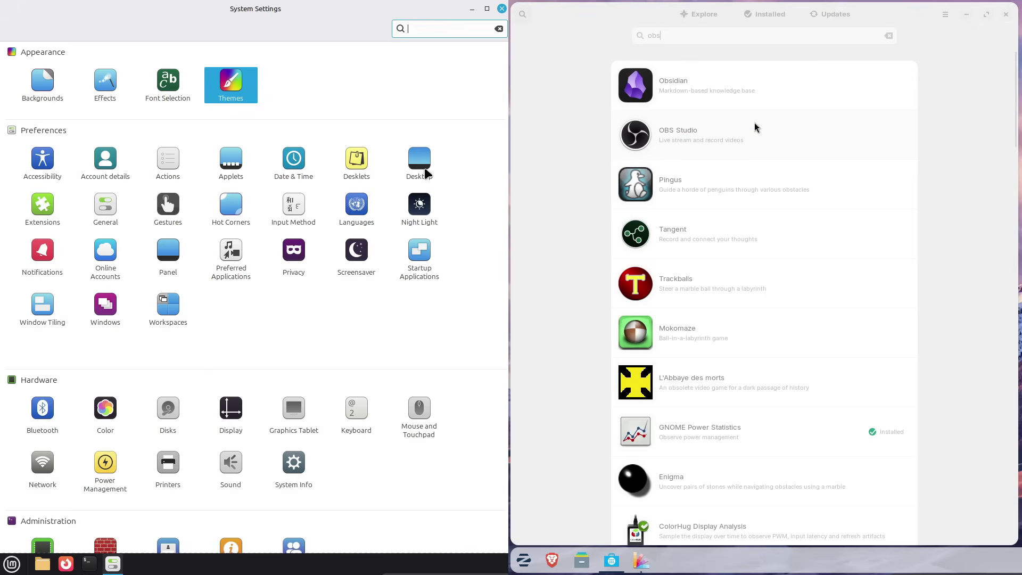
left_click(756, 127)
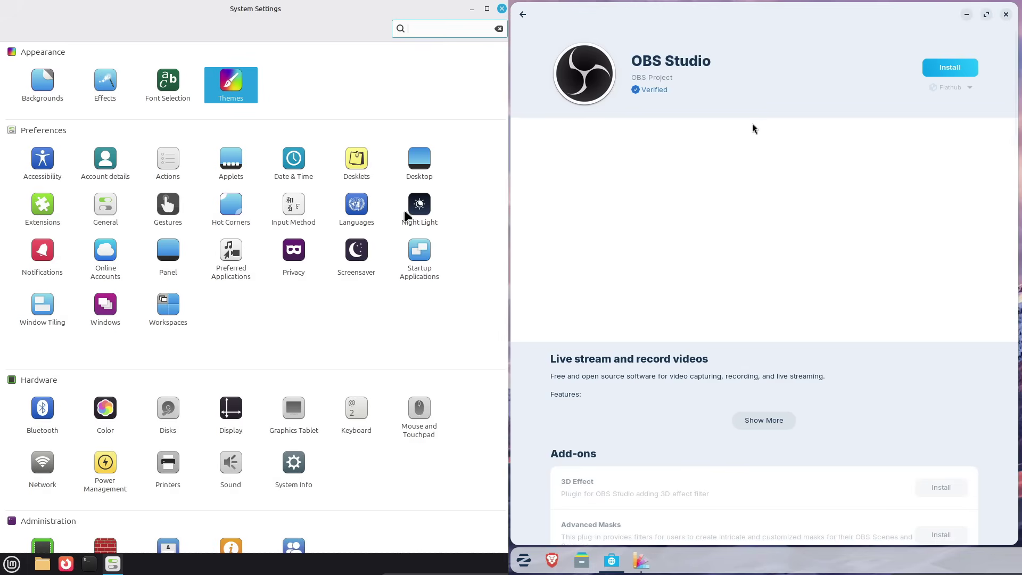
left_click(942, 88)
left_click(41, 211)
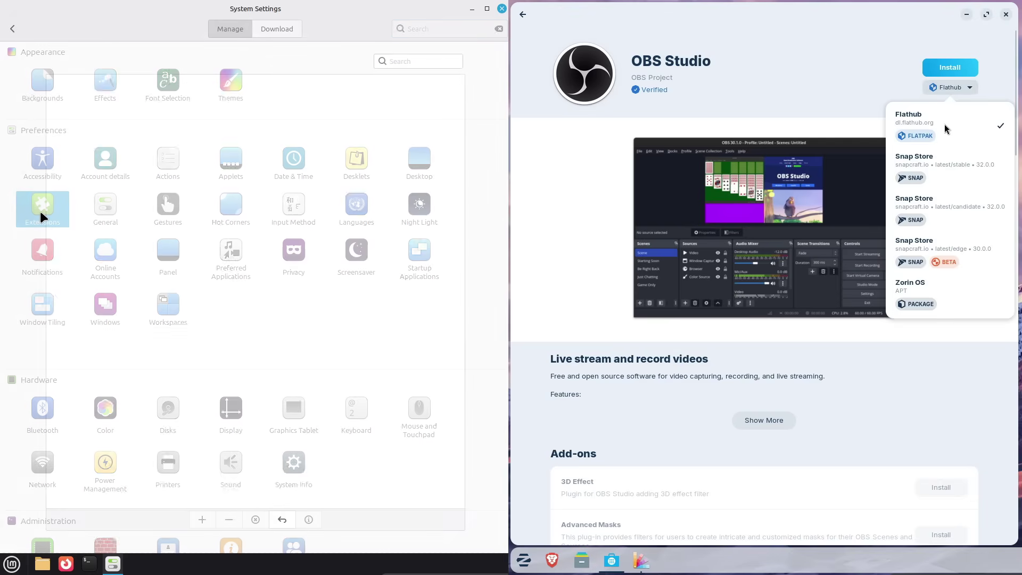
left_click(272, 31)
scroll(1001, 215, "down", 15)
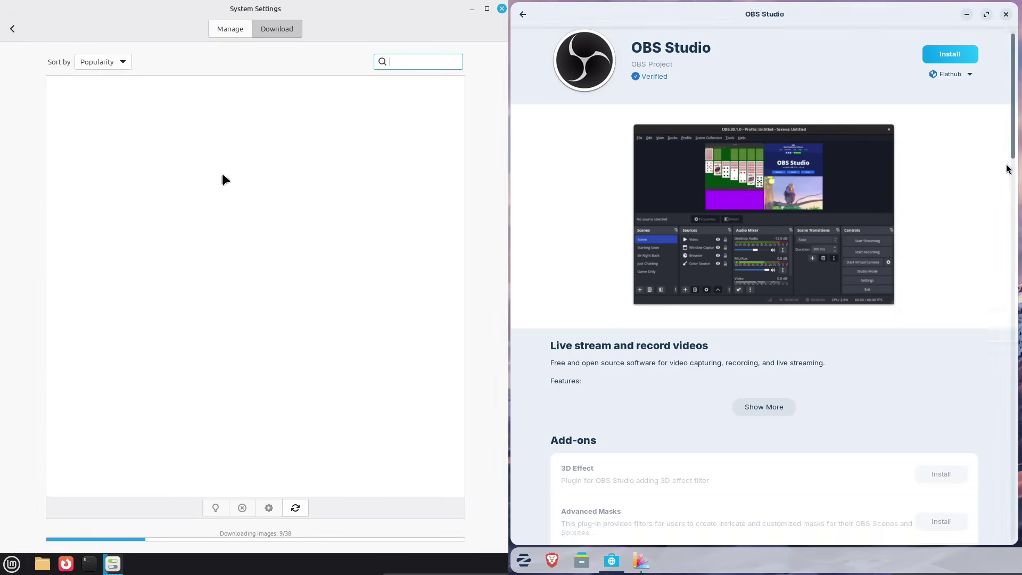
scroll(981, 479, "down", 5)
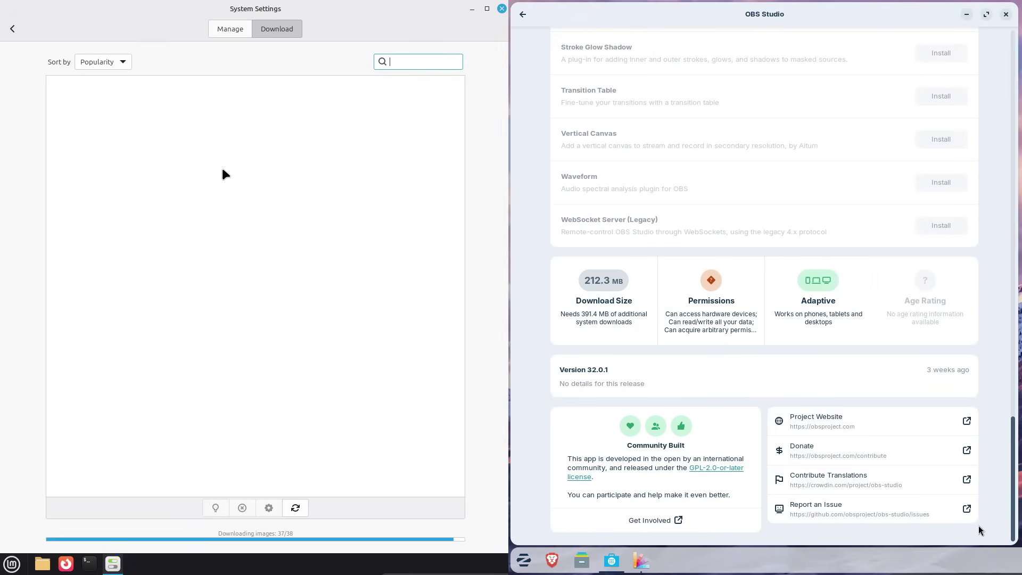
- Close Zorin's software store, reposition Zorin Appearance, and return Mint Settings to its overview
left_click(1004, 16)
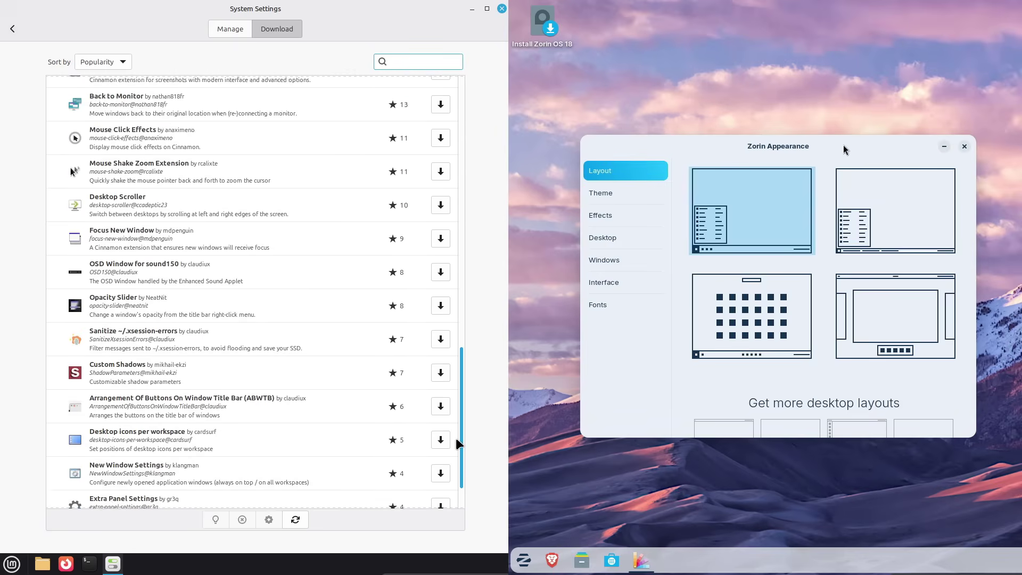
left_click_drag(843, 145, 782, 81)
left_click(231, 30)
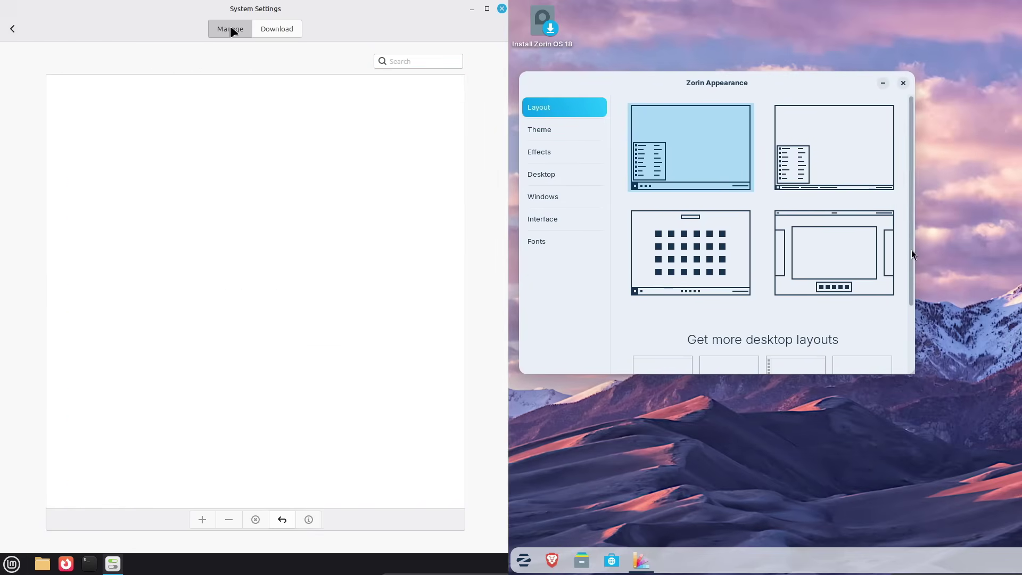
left_click_drag(911, 250, 903, 196)
left_click(13, 30)
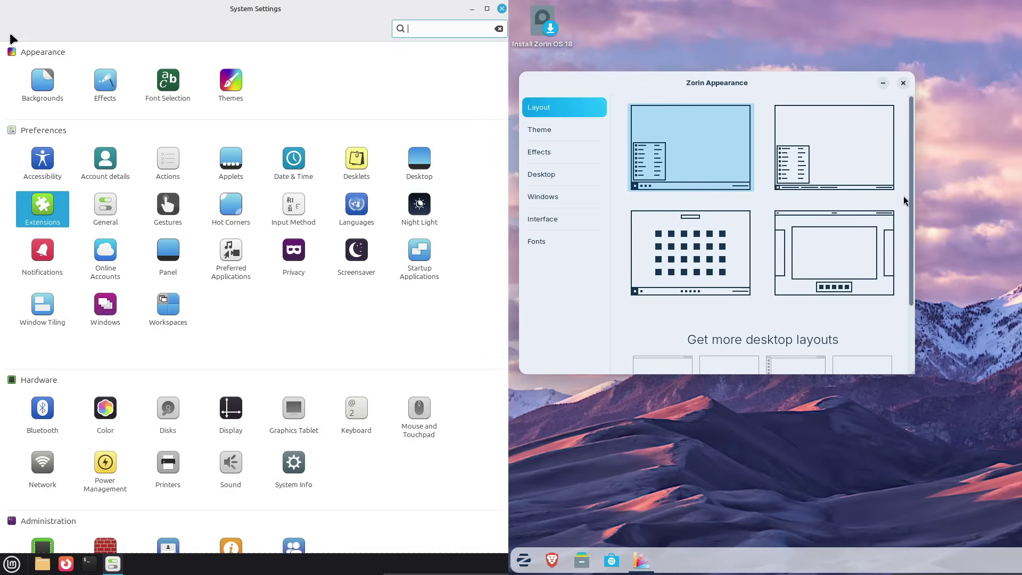
- Pick Zorin's second desktop layout and check Mint's Power Management battery status
scroll(505, 303, "down", 2)
left_click(814, 161)
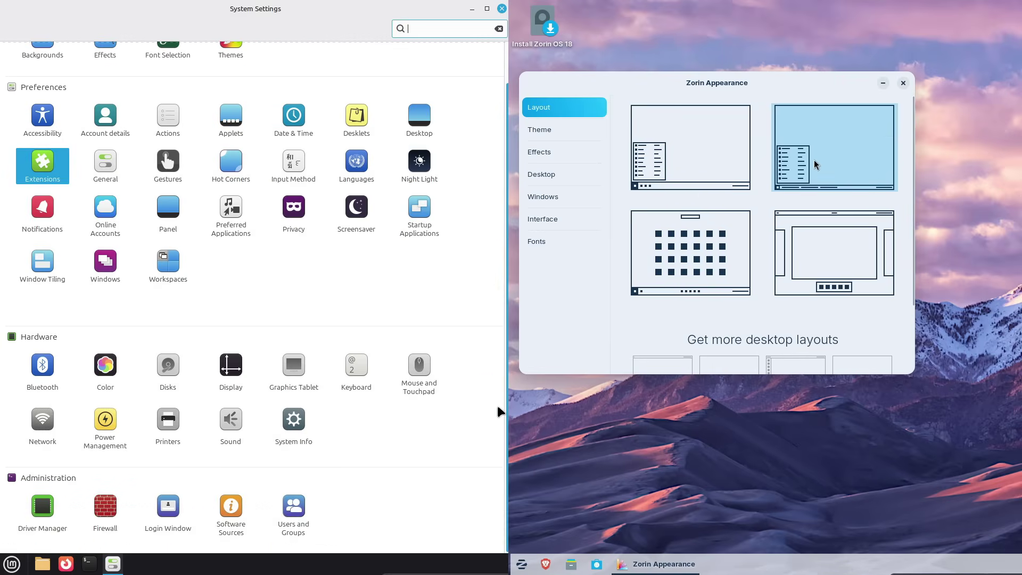
left_click(114, 425)
left_click(261, 31)
left_click(596, 137)
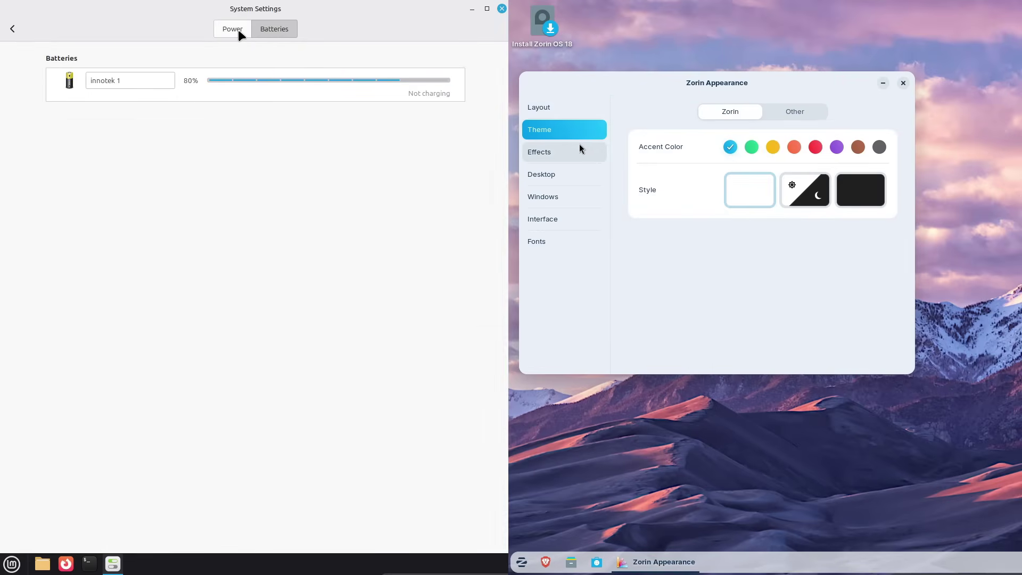
left_click(238, 29)
left_click(794, 111)
left_click(13, 29)
- Browse Zorin's effects, background and window settings, view Mint's startup applications, then close System Settings
left_click(579, 153)
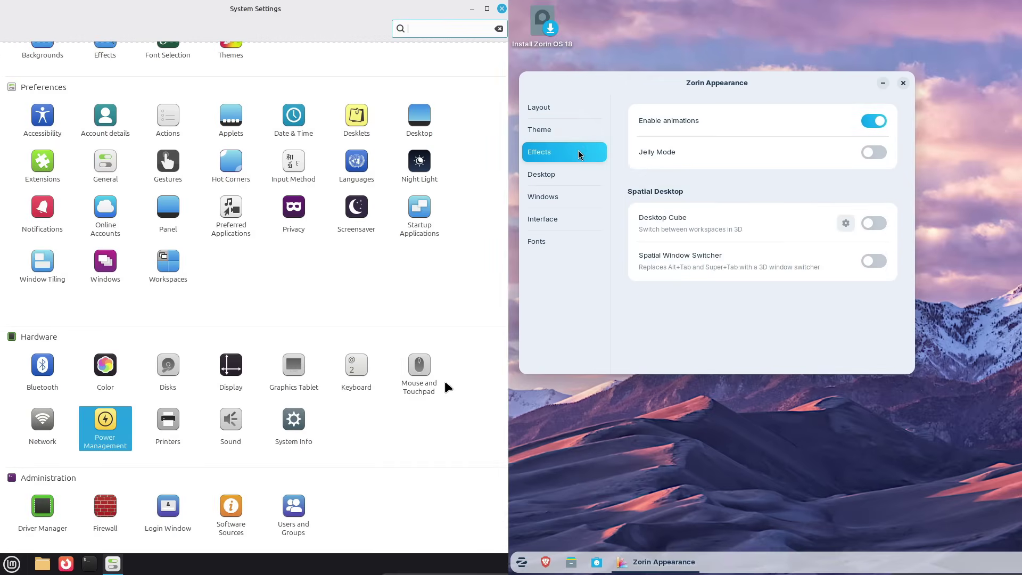
left_click(580, 172)
left_click(399, 216)
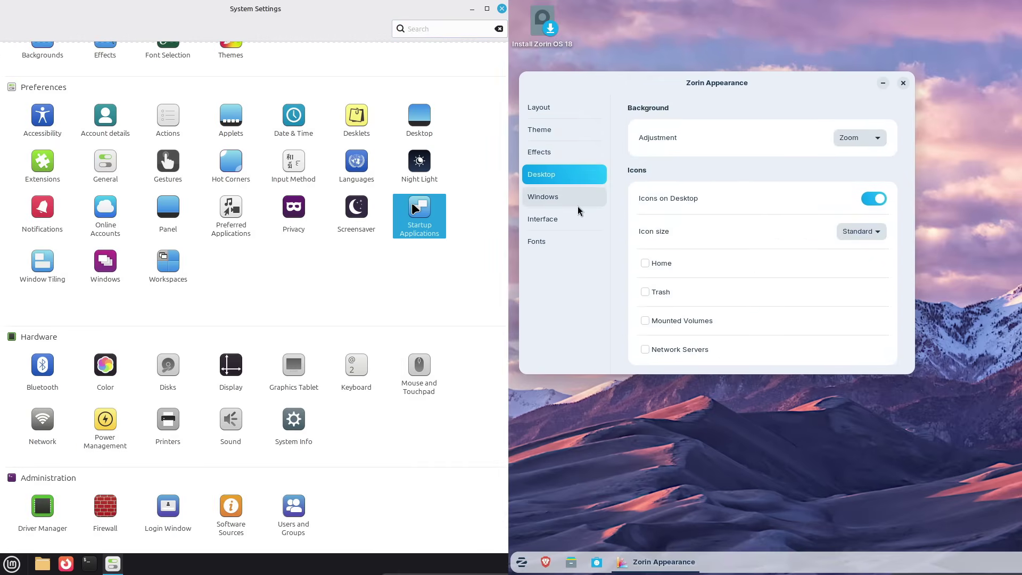
left_click(577, 197)
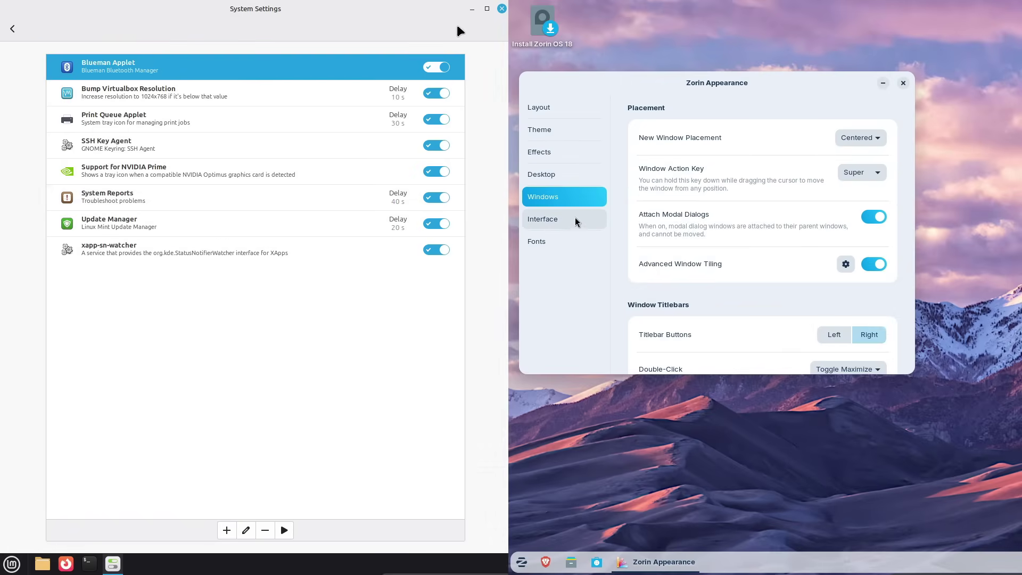
left_click(502, 9)
left_click_drag(910, 198, 909, 351)
- Browse Mint's Internet applications and Zorin's interface, font and theme settings
left_click(13, 563)
left_click(571, 226)
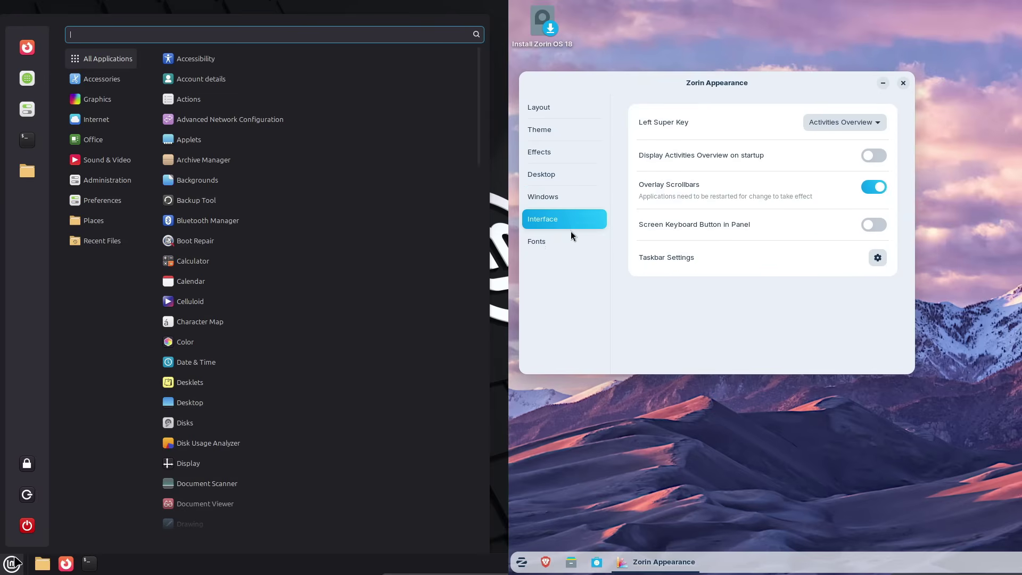
left_click(570, 238)
left_click(572, 149)
left_click(572, 139)
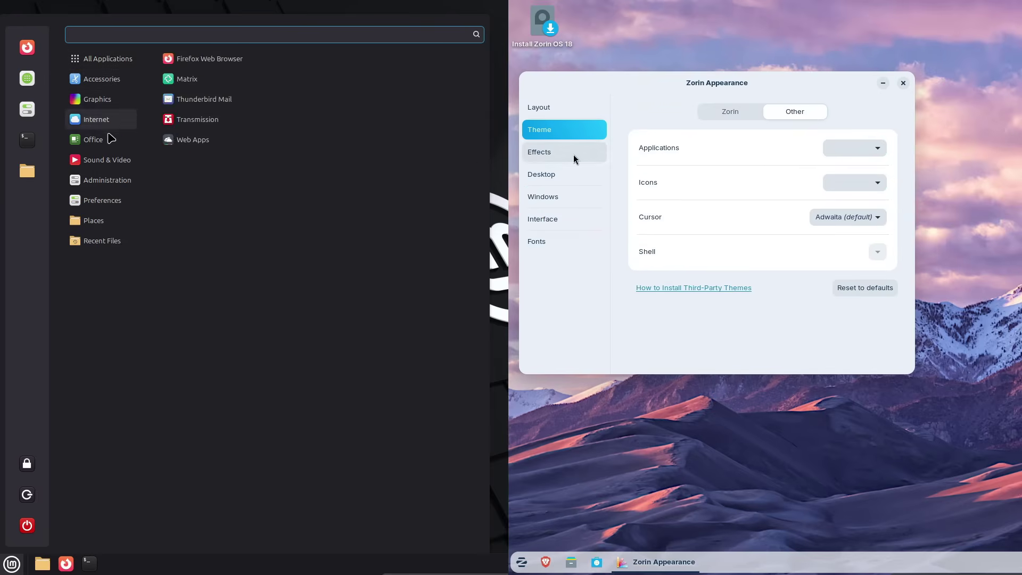
left_click(573, 154)
- Turn on Jelly Mode, drag the window to see it wobble, then close Zorin Appearance
left_click(873, 152)
left_click(582, 106)
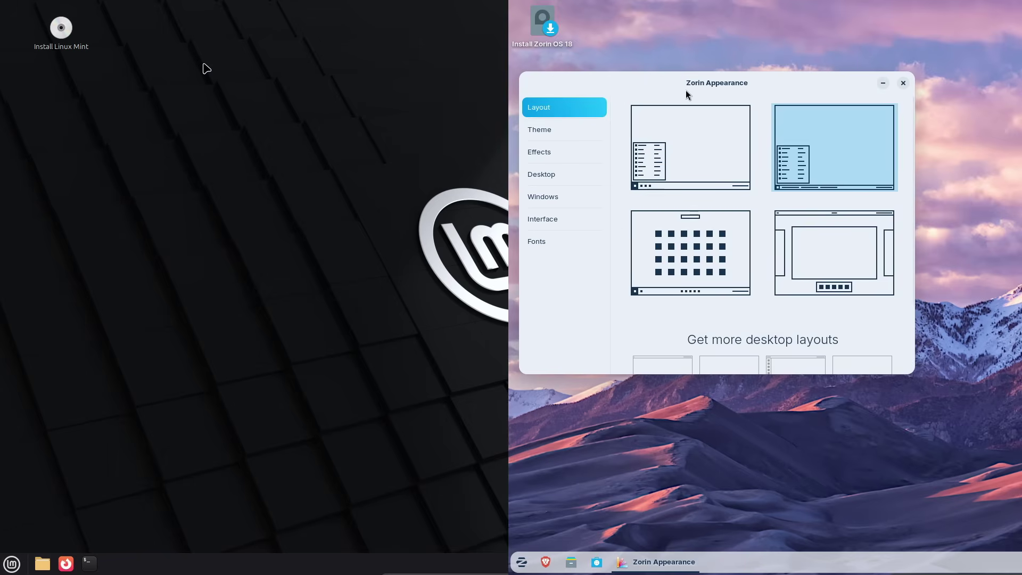
mouse_move(698, 87)
left_mouse_down()
mouse_move(657, 129)
mouse_move(706, 113)
mouse_move(689, 100)
left_mouse_up()
left_click(522, 563)
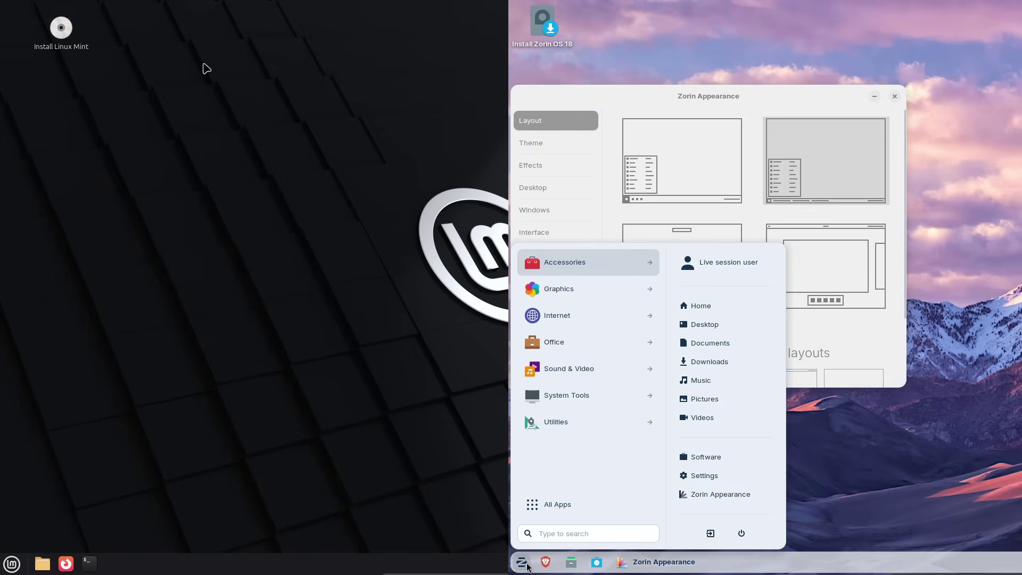
right_click(523, 563)
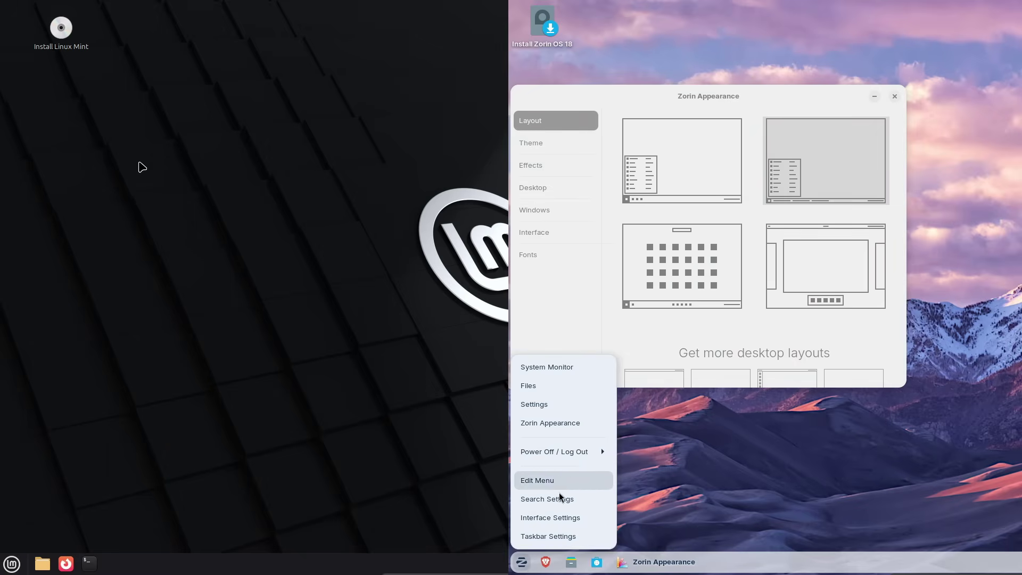
left_click(892, 99)
left_click(894, 97)
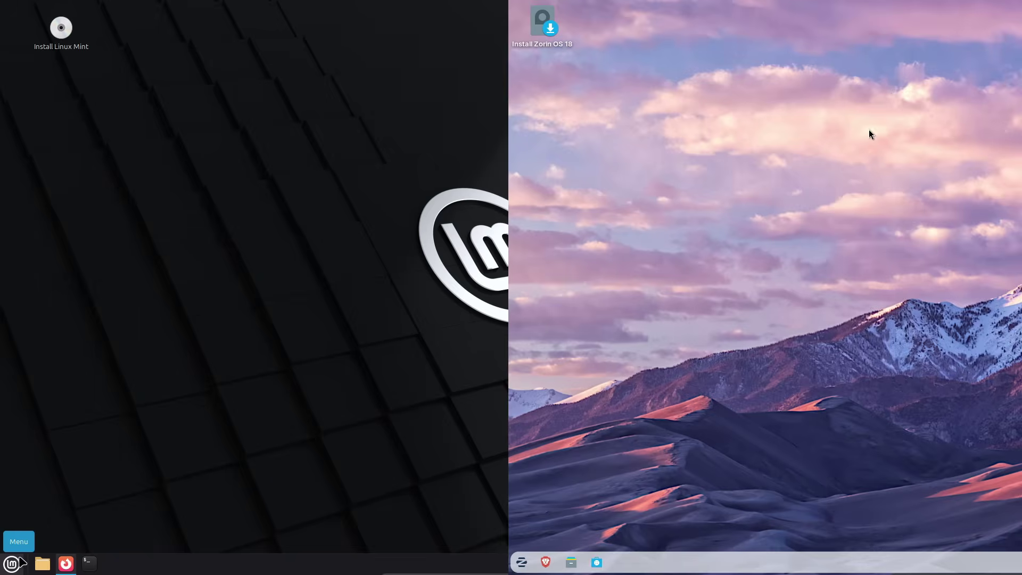
- Launch Brave on Zorin and snap Firefox to fill Mint's half of the screen
left_click(519, 562)
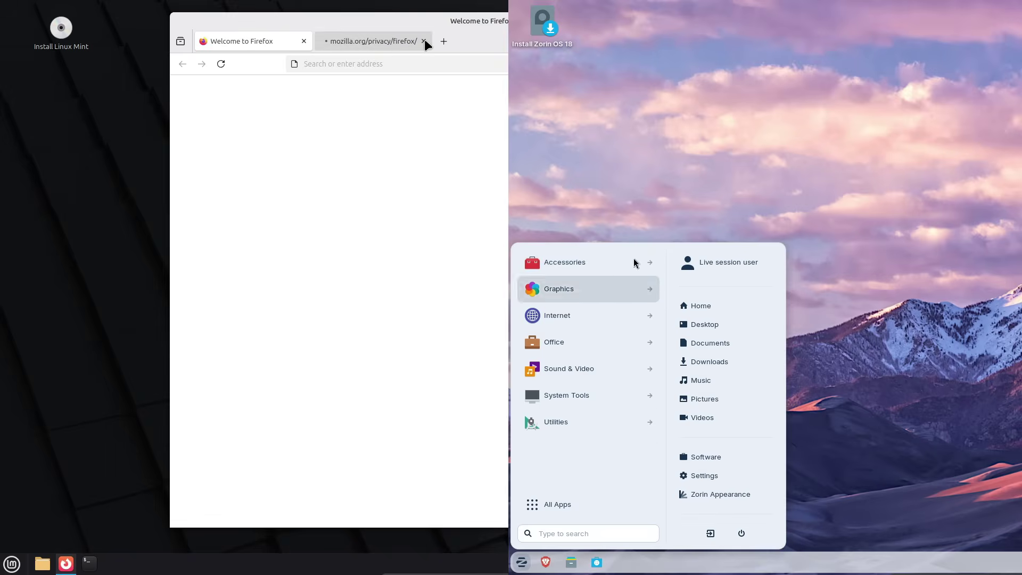
left_click(425, 40)
left_click(634, 184)
left_click(550, 557)
left_click_drag(489, 44, 16, 77)
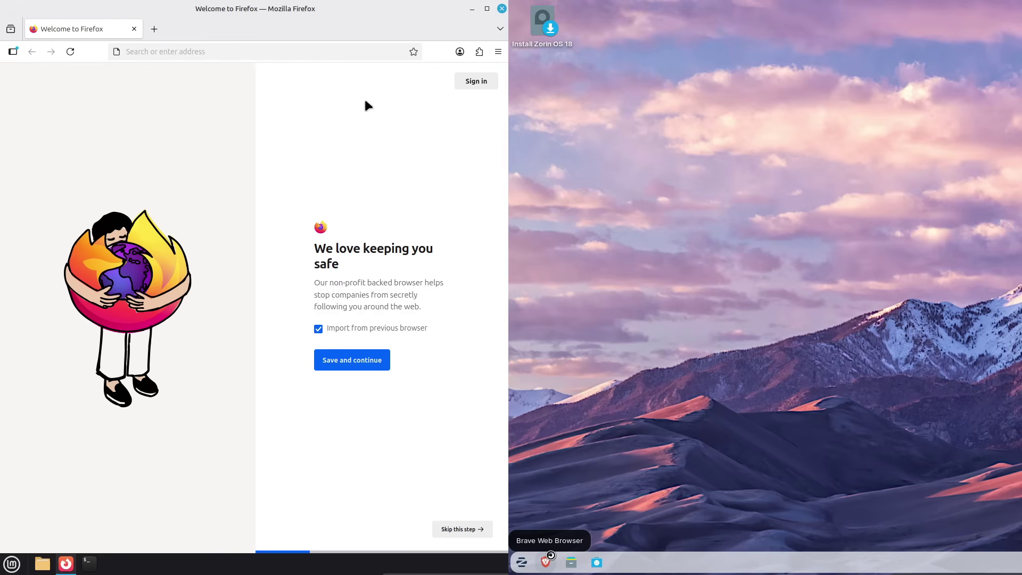
- Confirm Firefox is version 142.0 in About Firefox, then start a search for 'linu mint'
left_click(492, 52)
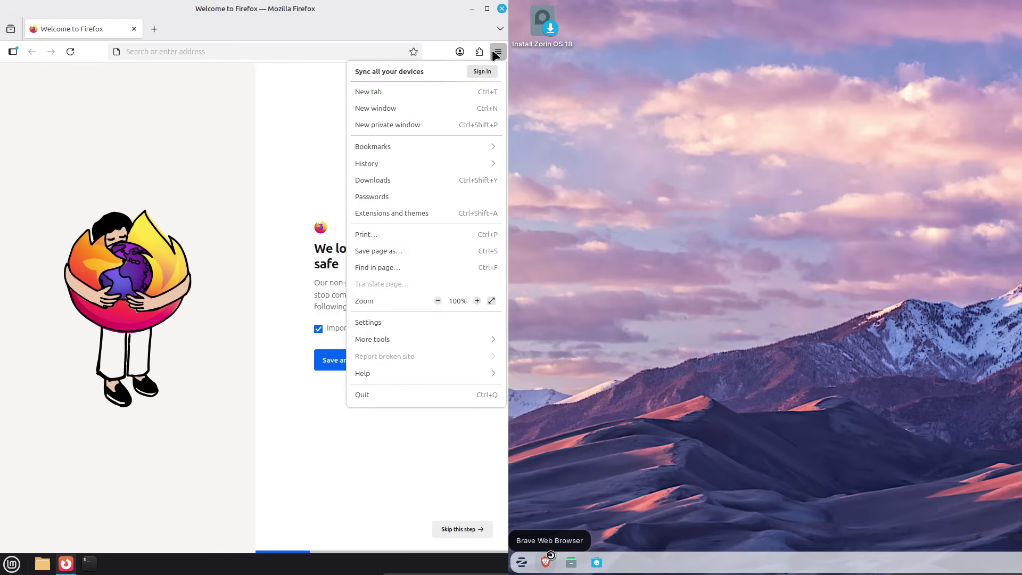
left_click(389, 369)
left_click(389, 197)
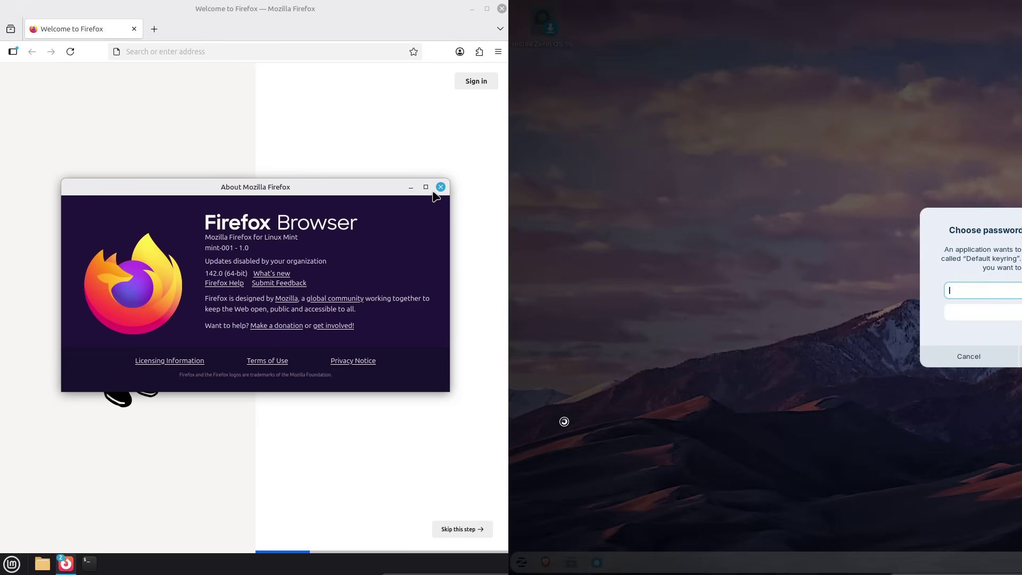
left_click(439, 187)
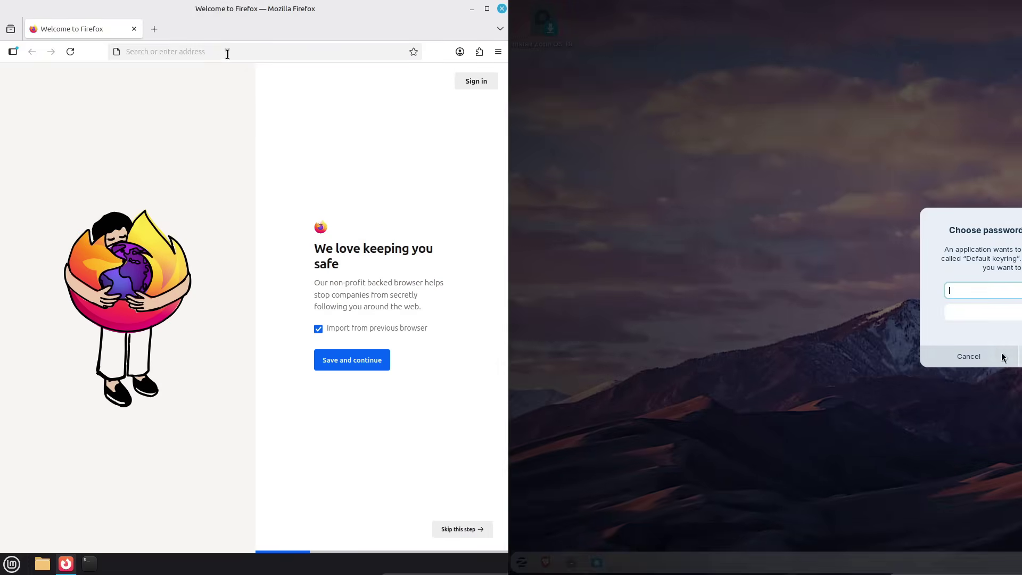
left_click(966, 356)
type("linu")
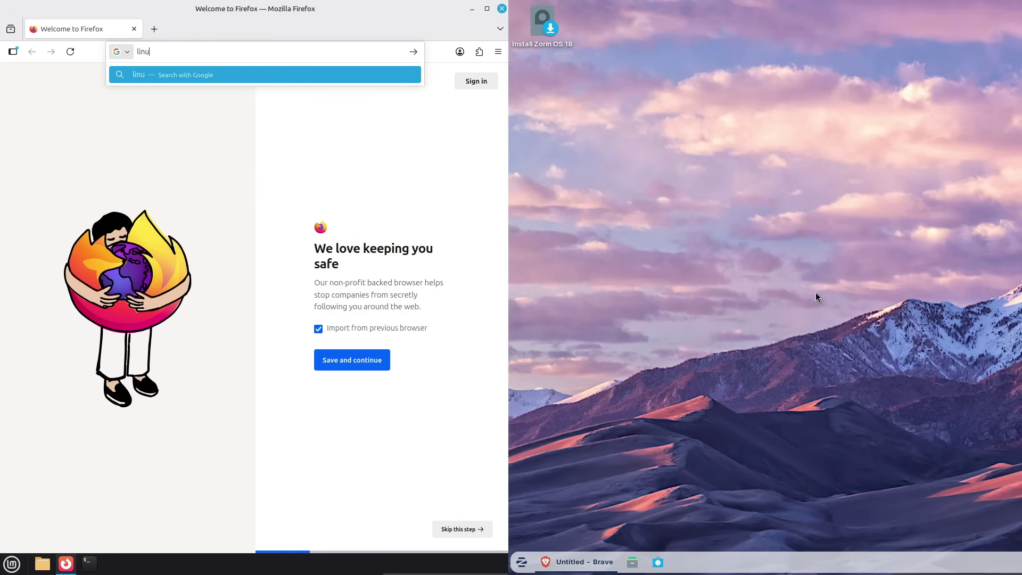
type(" mint")
- Run the Linux Mint search, reject Google's optional cookies, and open linuxmint.com's download page
key("Return")
left_click(965, 356)
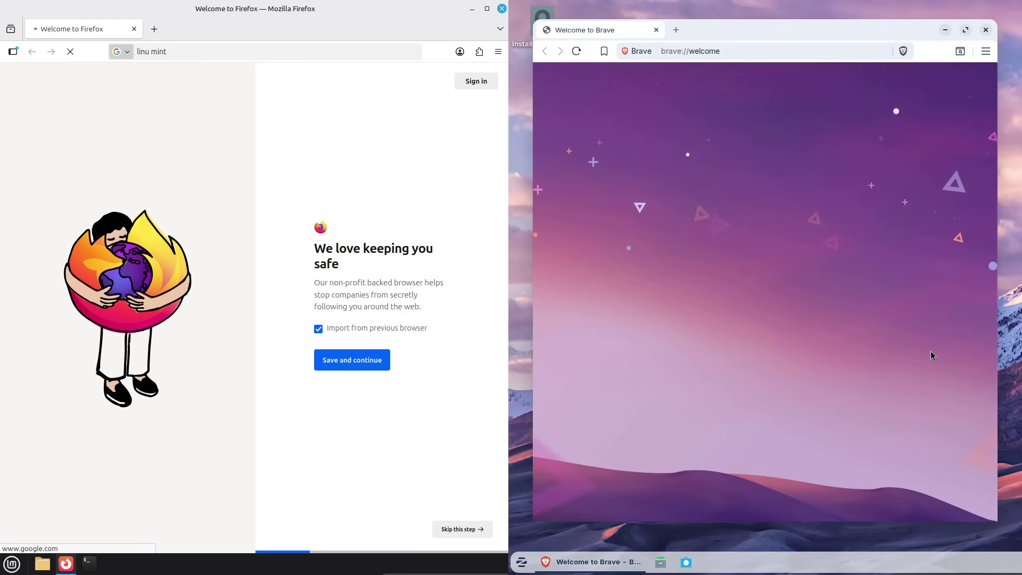
left_click_drag(796, 32, 824, 15)
left_click(185, 50)
left_click(205, 460)
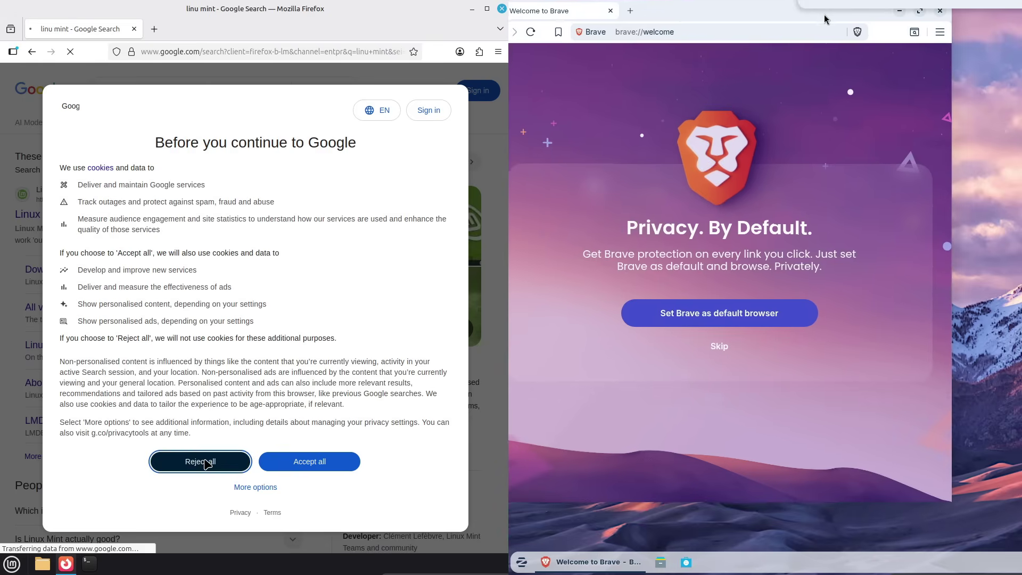
left_click(206, 462)
left_click(83, 216)
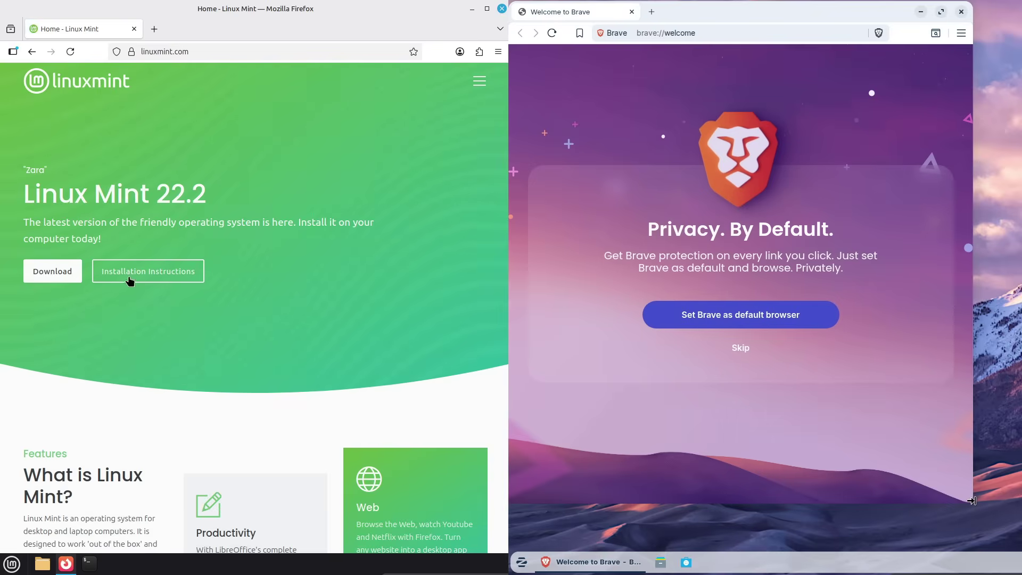
left_click(56, 273)
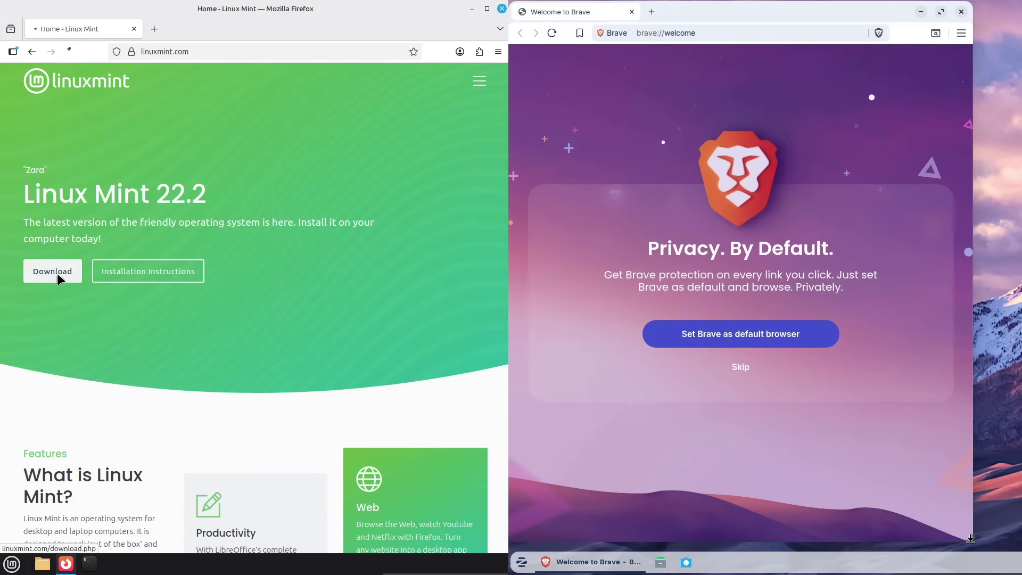
- Check in About Brave that Brave is version 1.83.112
left_click(960, 33)
mouse_move(929, 384)
scroll(502, 266, "down", 3)
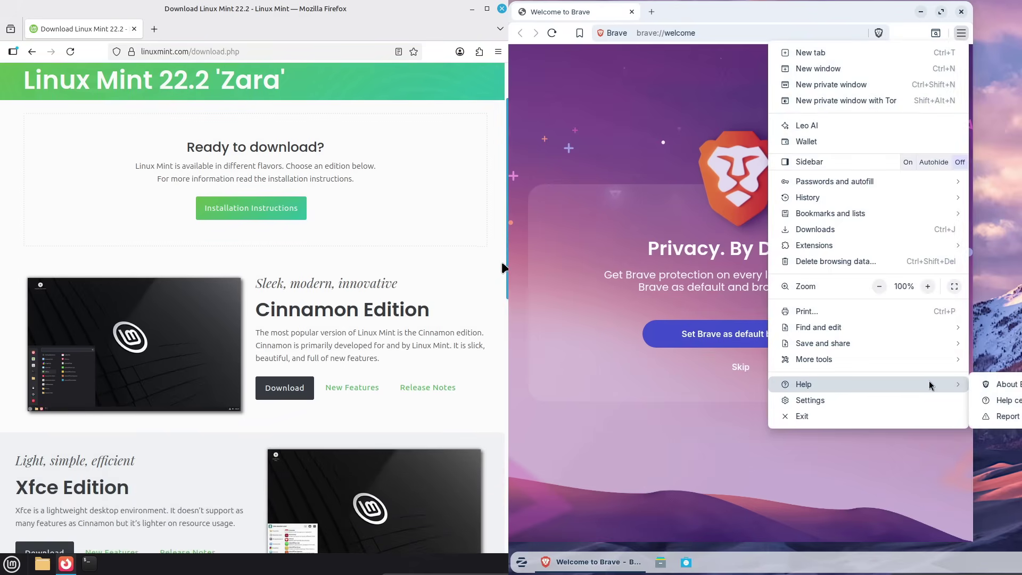
scroll(501, 266, "down", 15)
left_click(995, 384)
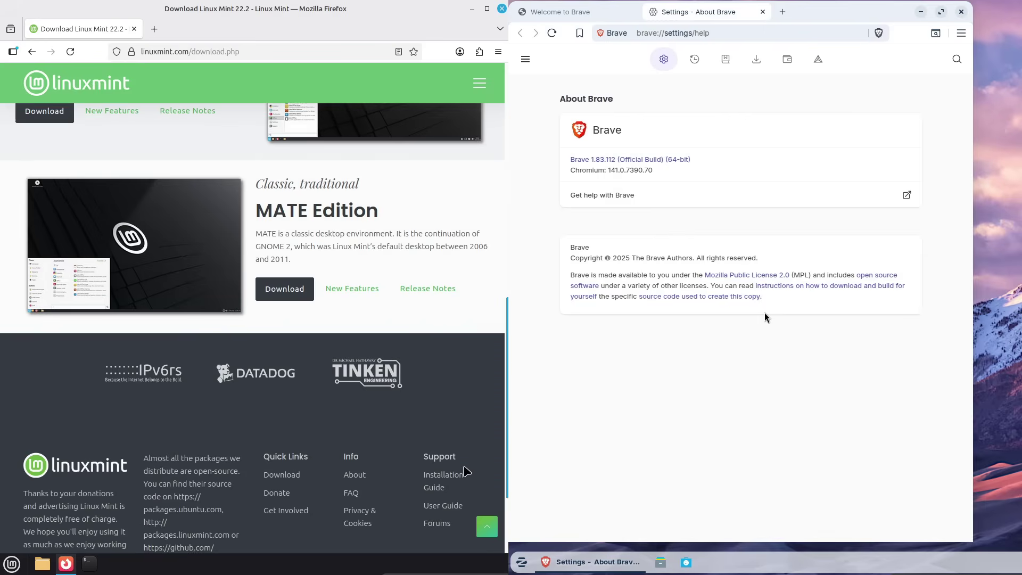
scroll(475, 384, "up", 8)
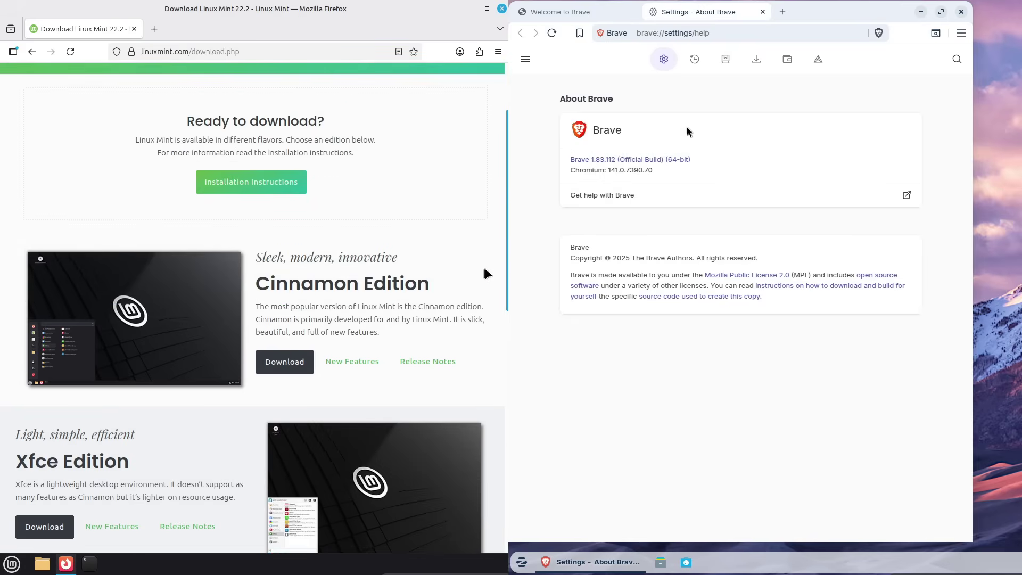
- Open Mint's Cinnamon Edition download page and search Brave for 'zorin os'
left_click(762, 11)
left_click(288, 371)
left_click(755, 34)
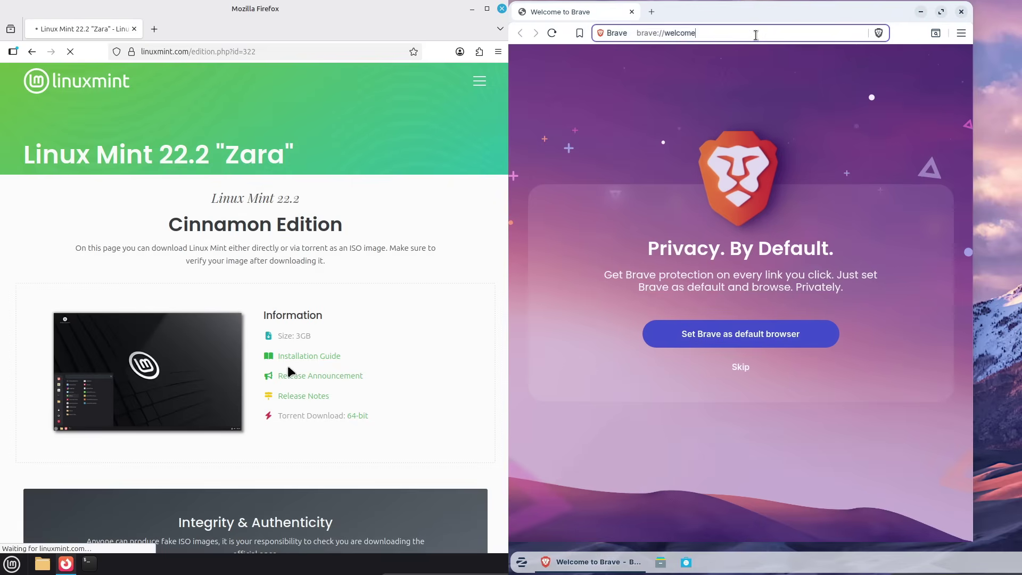
type("zorin os")
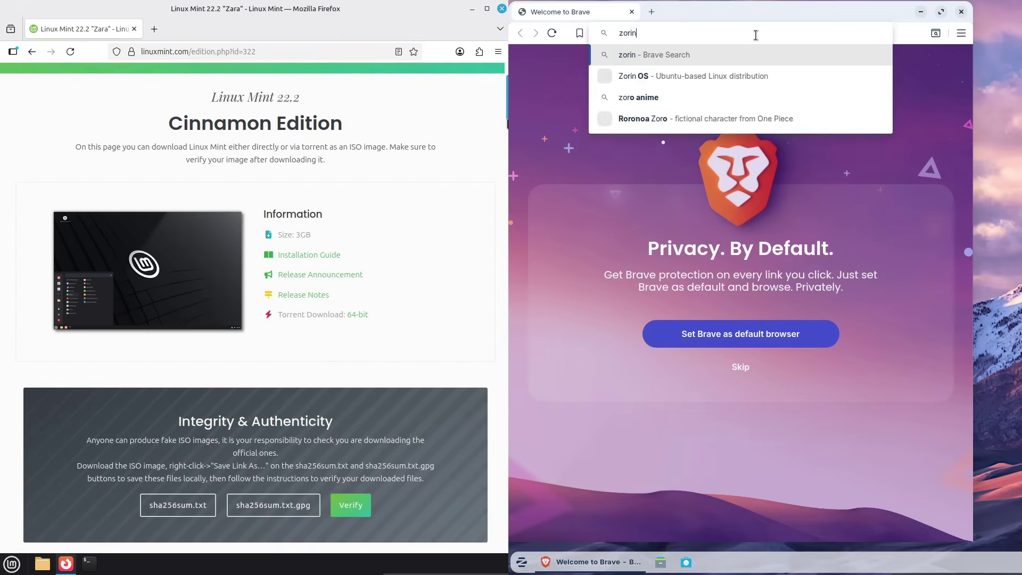
key("Return")
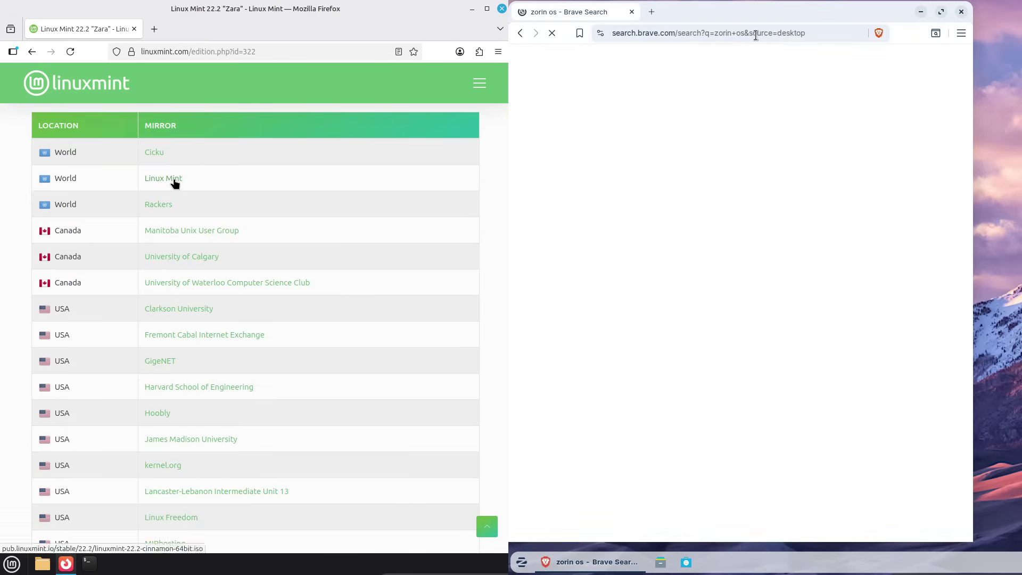
- Start and cancel a Linux Mint ISO mirror download, then read 22.2's new-features page on support until 2029
left_click(173, 180)
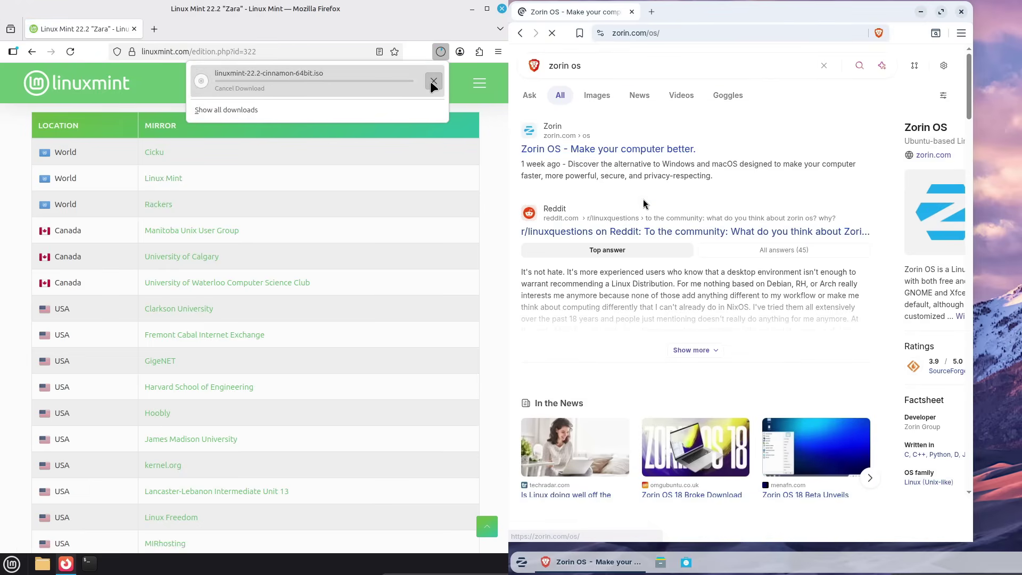
left_click(432, 81)
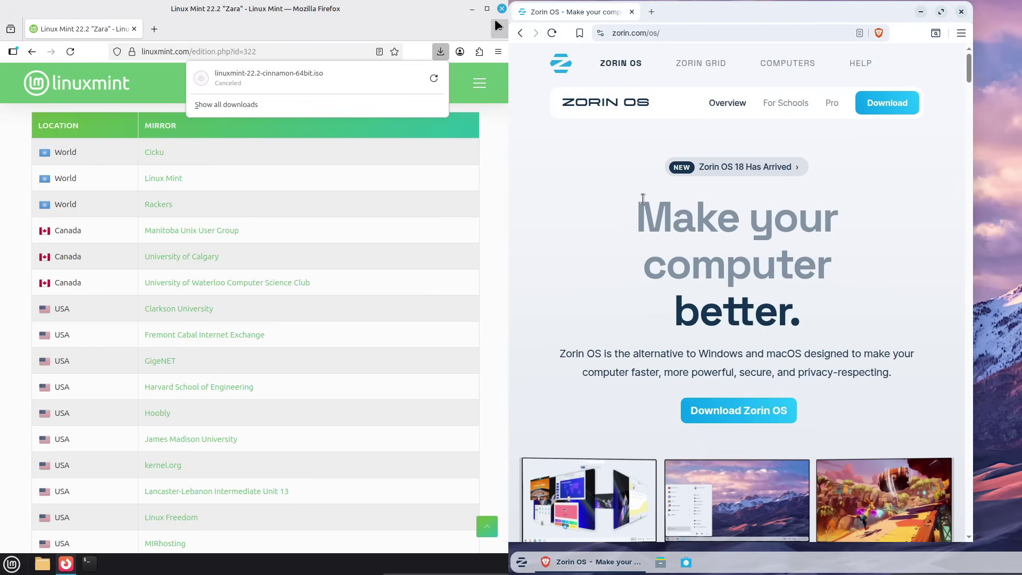
left_click(32, 51)
left_click_drag(970, 66, 938, 62)
left_click(378, 366)
left_click_drag(215, 242, 25, 245)
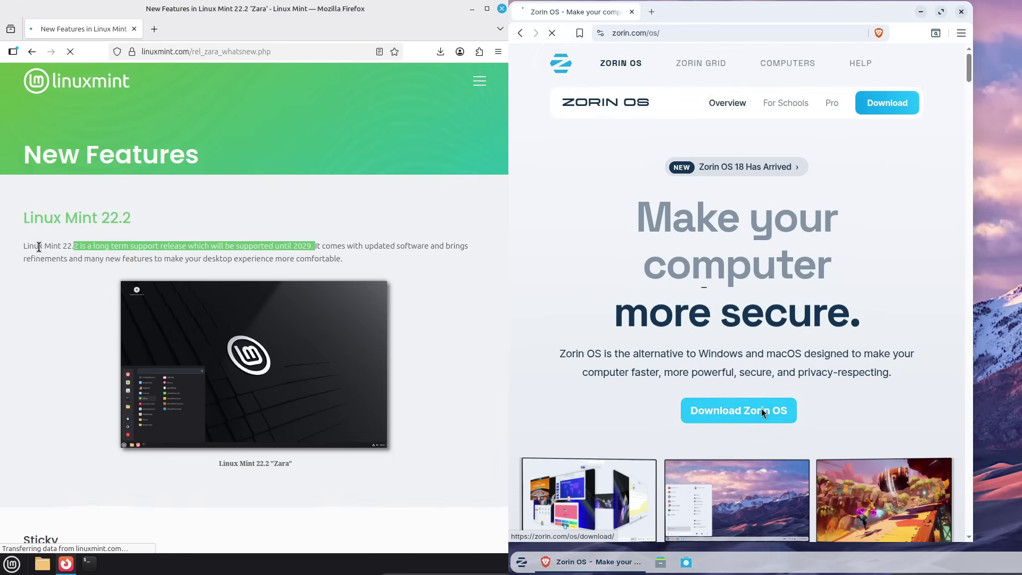
- Open the Linux Mint 22.2 release notes and start the Zorin OS 18 Core download, skipping the newsletter
left_click(762, 410)
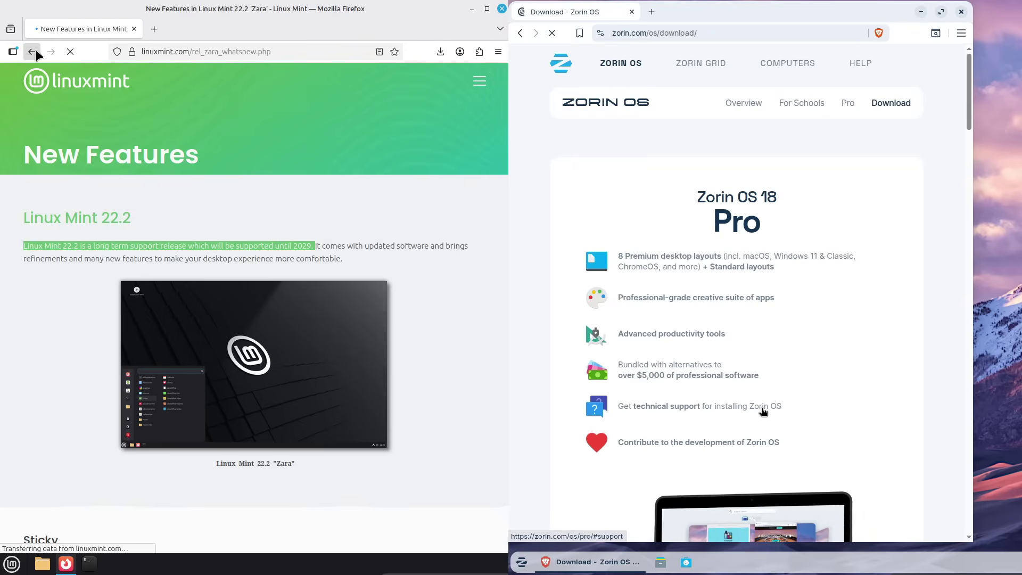
left_click(32, 52)
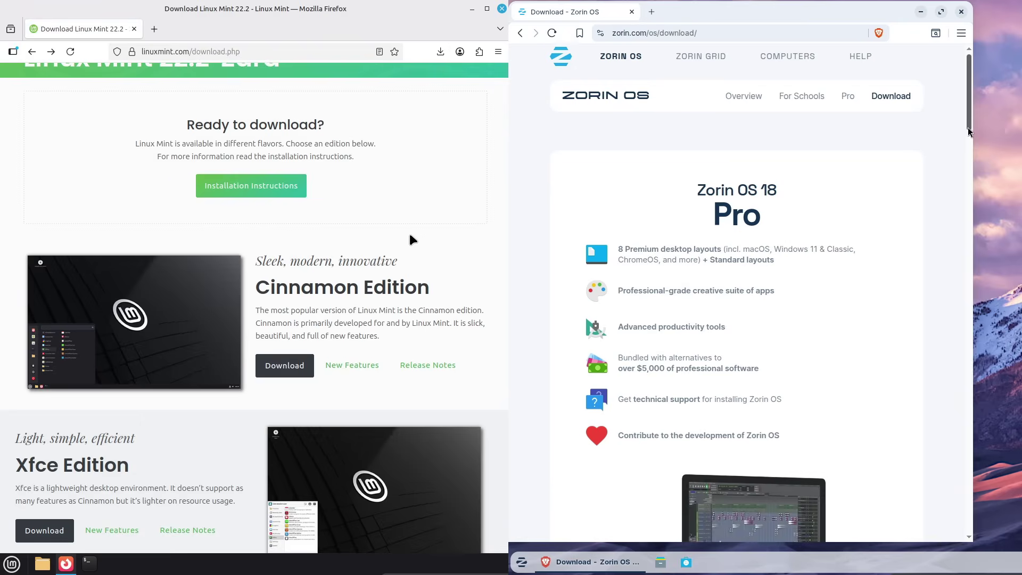
scroll(961, 240, "down", 15)
left_click(434, 366)
scroll(961, 237, "up", 1)
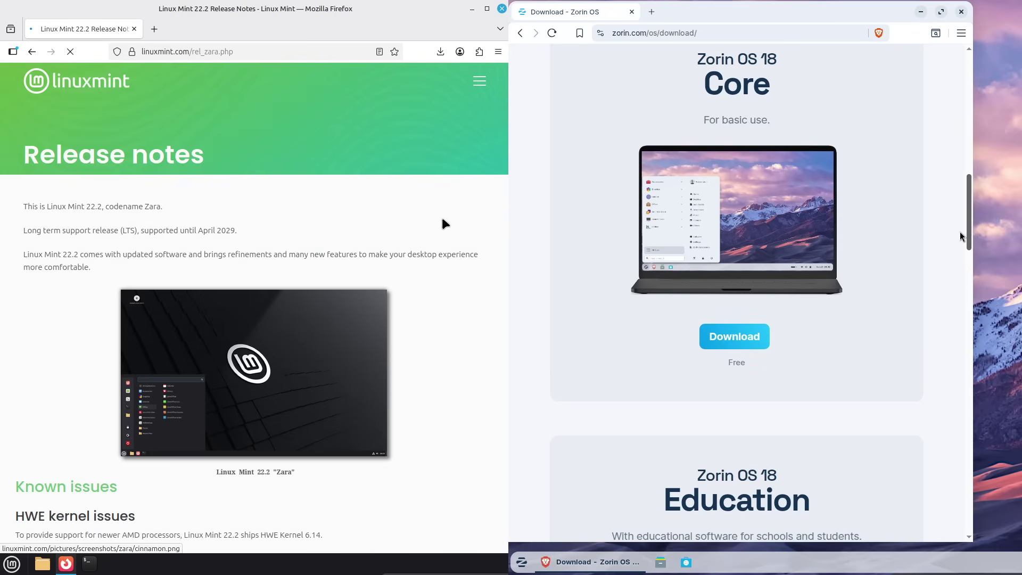
left_click(719, 336)
left_click_drag(109, 271, 72, 242)
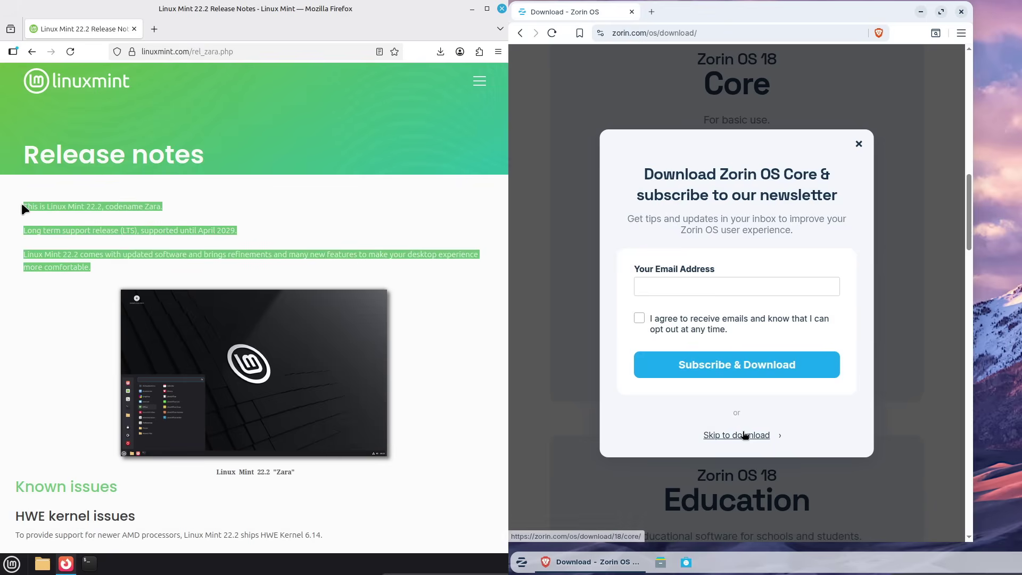
left_click(744, 435)
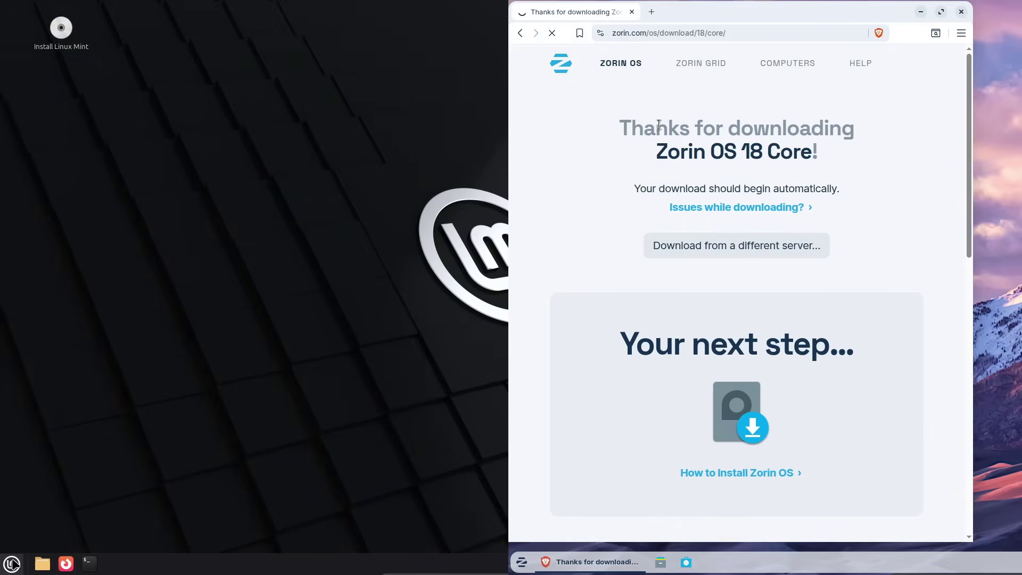
- Launch System Monitor on Mint tiled to the left half, and cancel saving the Zorin ISO
left_click(11, 563)
type("syst")
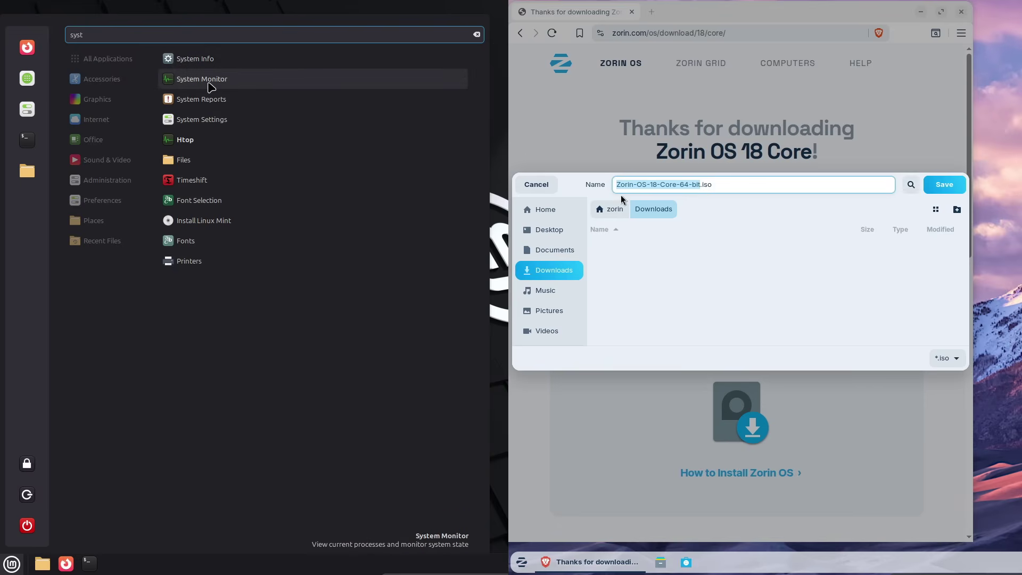
left_click(209, 83)
left_click(544, 184)
left_click(520, 33)
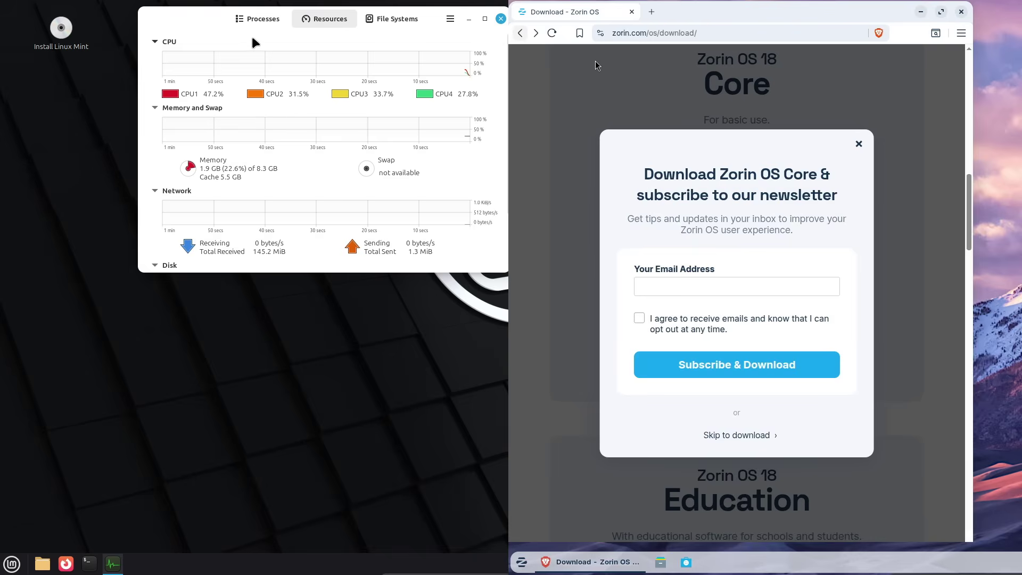
left_click(857, 145)
left_click_drag(203, 17, 0, 66)
left_click(520, 34)
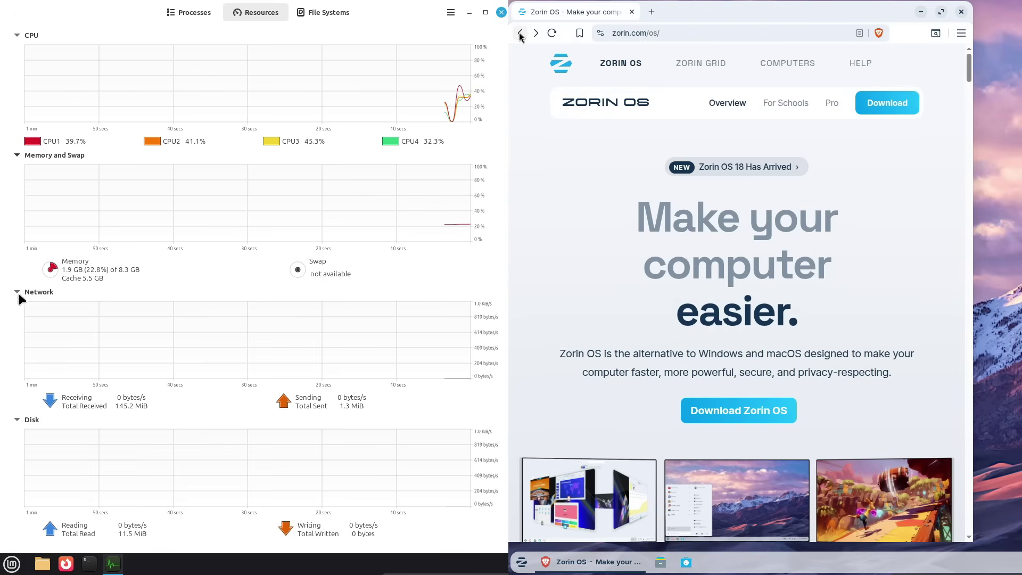
- Collapse Disk and Network to enlarge Mint's graphs, glance at processes and file systems, then close System Monitor
left_click(16, 420)
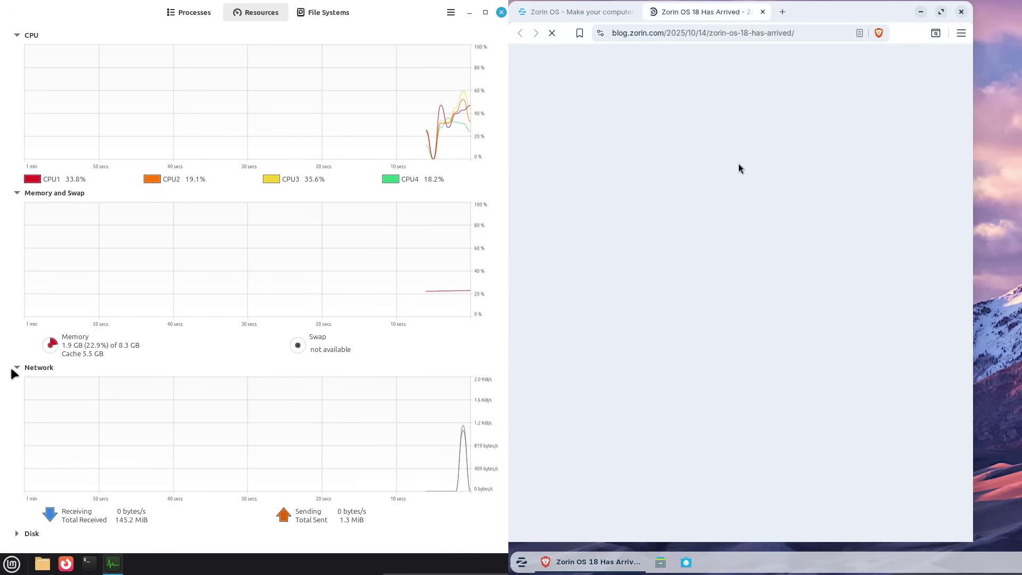
left_click(16, 367)
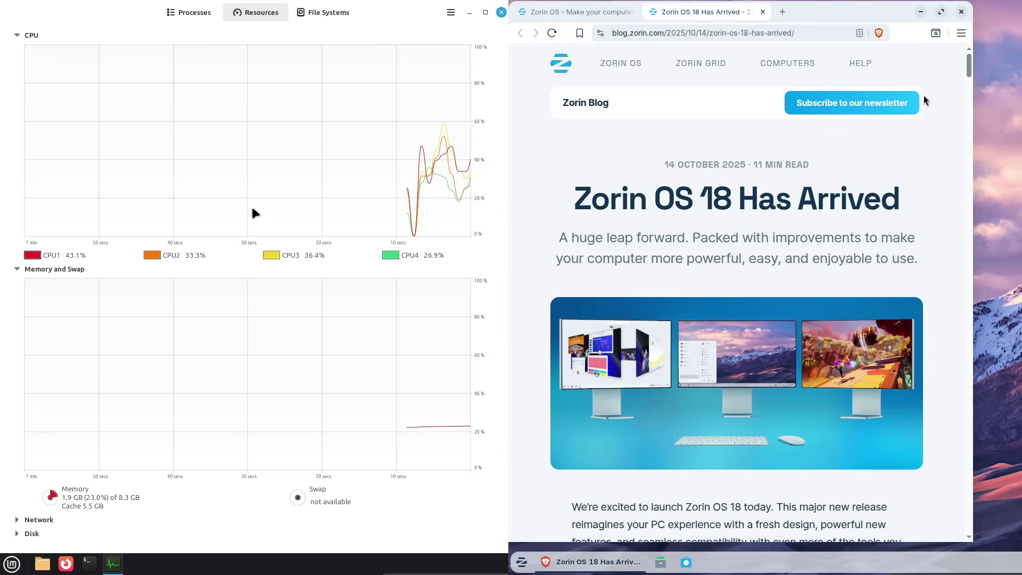
left_click_drag(967, 72, 935, 25)
left_click(189, 16)
left_click(246, 10)
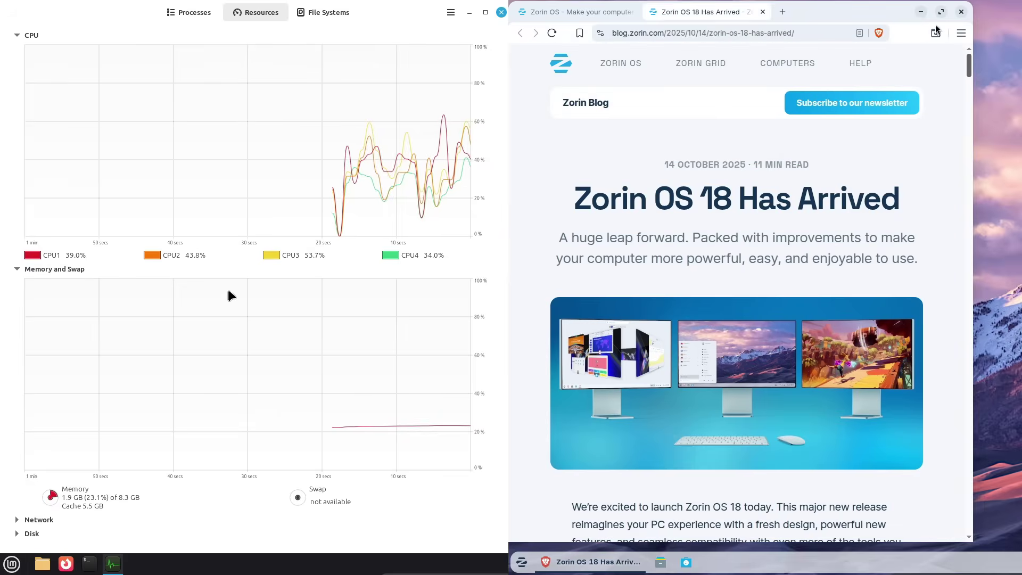
left_click(326, 16)
left_click(268, 18)
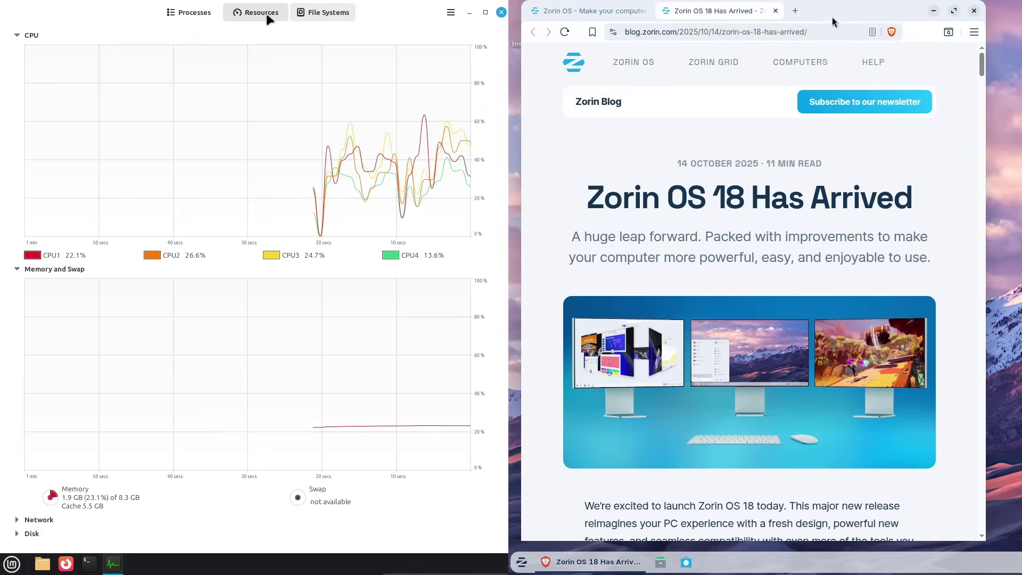
left_click_drag(833, 21, 828, 24)
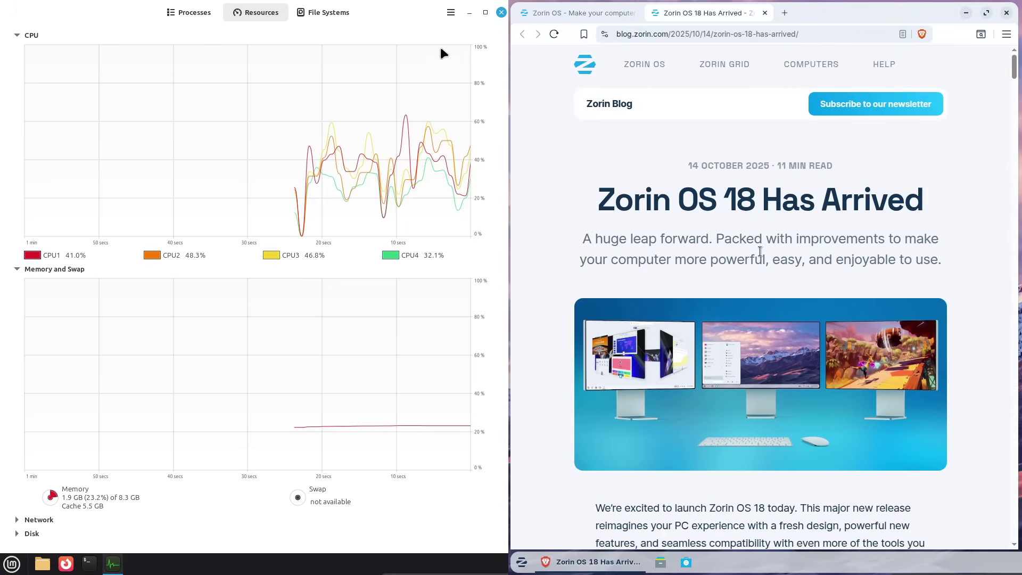
left_click(502, 12)
- Close all Brave tabs and open Mint's menu settings and menu editor
left_click(1004, 14)
right_click(12, 563)
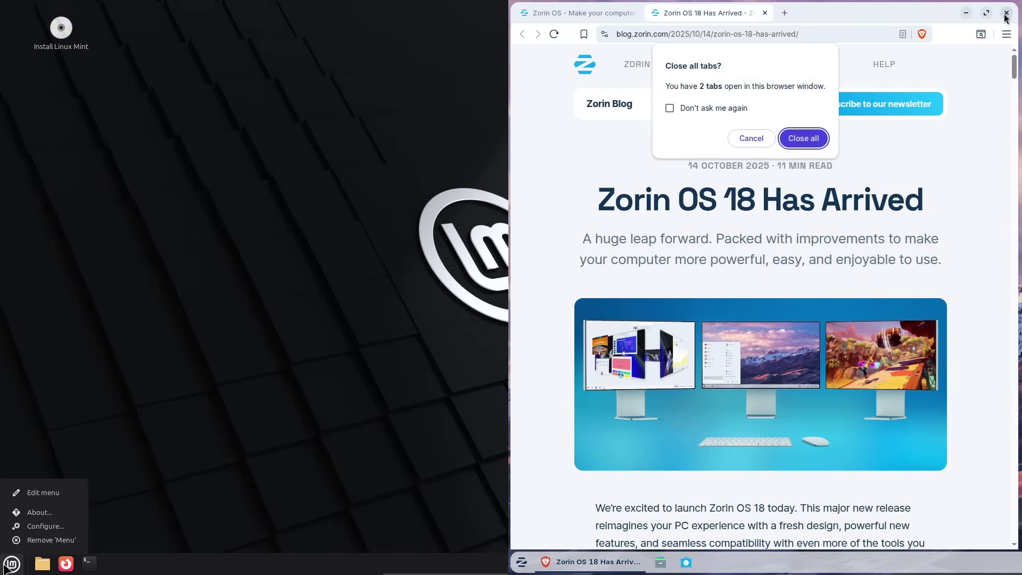
left_click(803, 139)
left_click(55, 527)
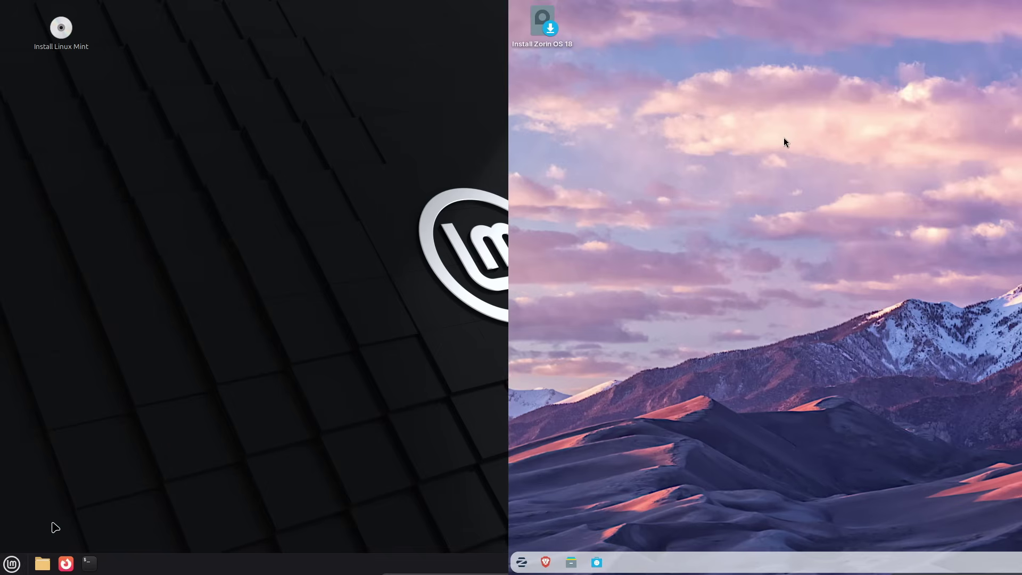
left_click(525, 558)
right_click(12, 567)
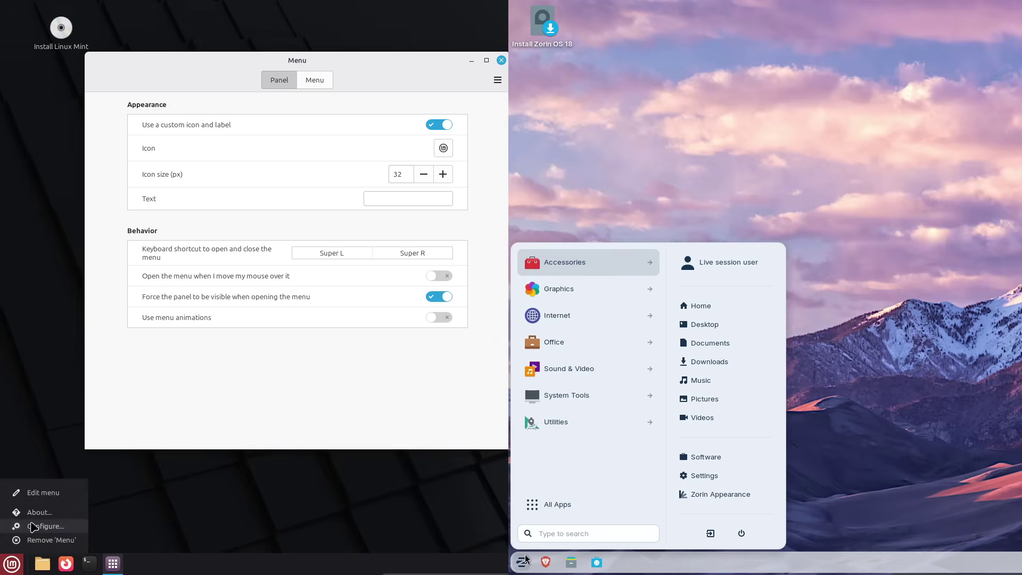
left_click(41, 497)
- Launch System Monitor on Zorin and stretch it down to the screen bottom
type("sys")
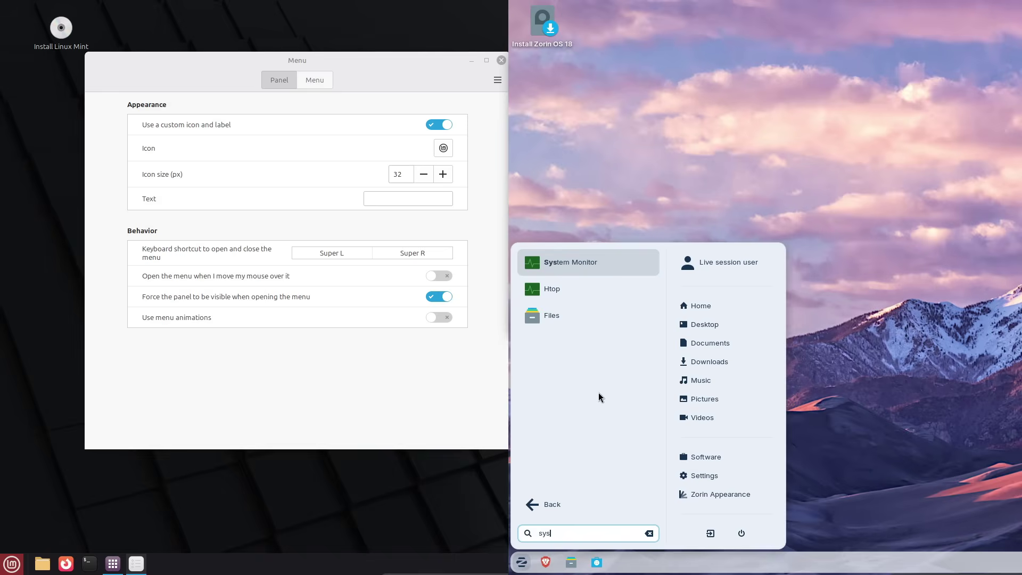
left_click(593, 263)
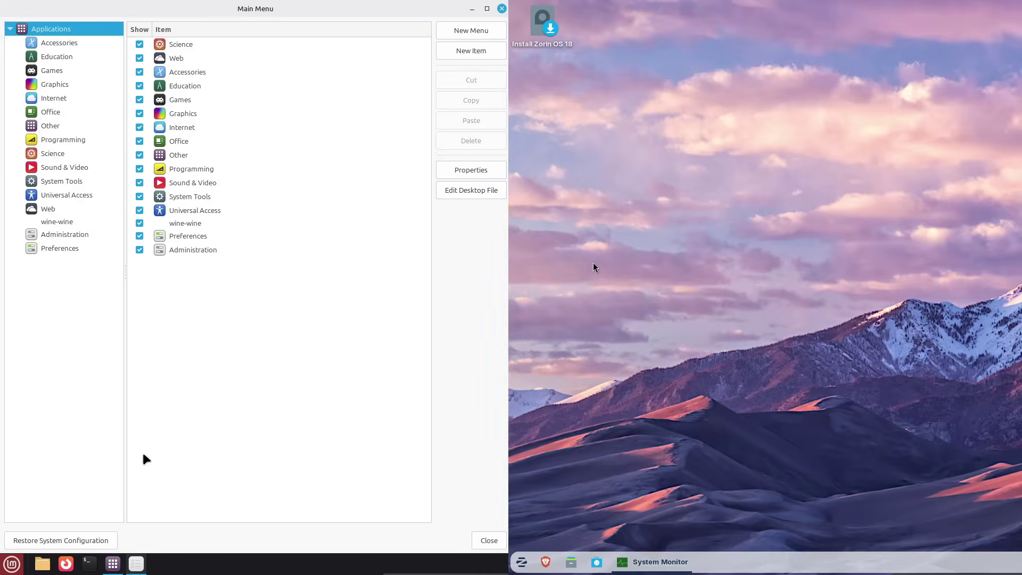
left_click_drag(885, 21, 822, 27)
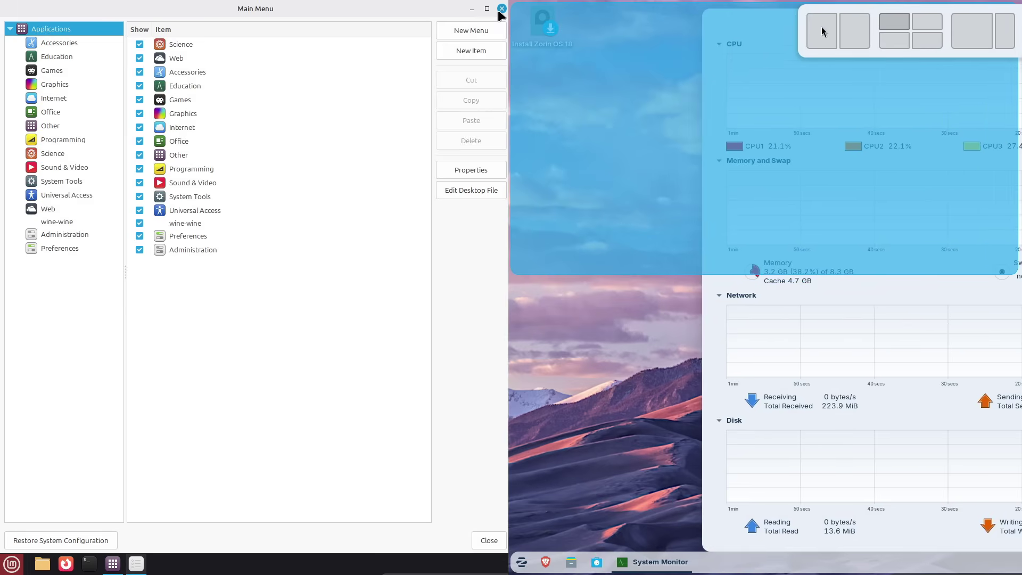
left_click_drag(821, 26, 822, 27)
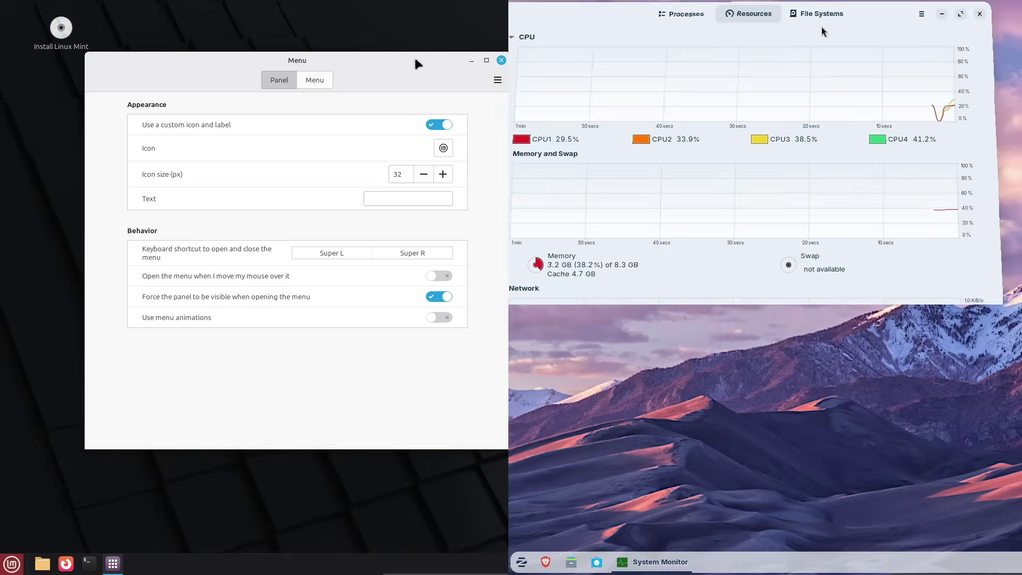
left_click_drag(413, 19, 1, 112)
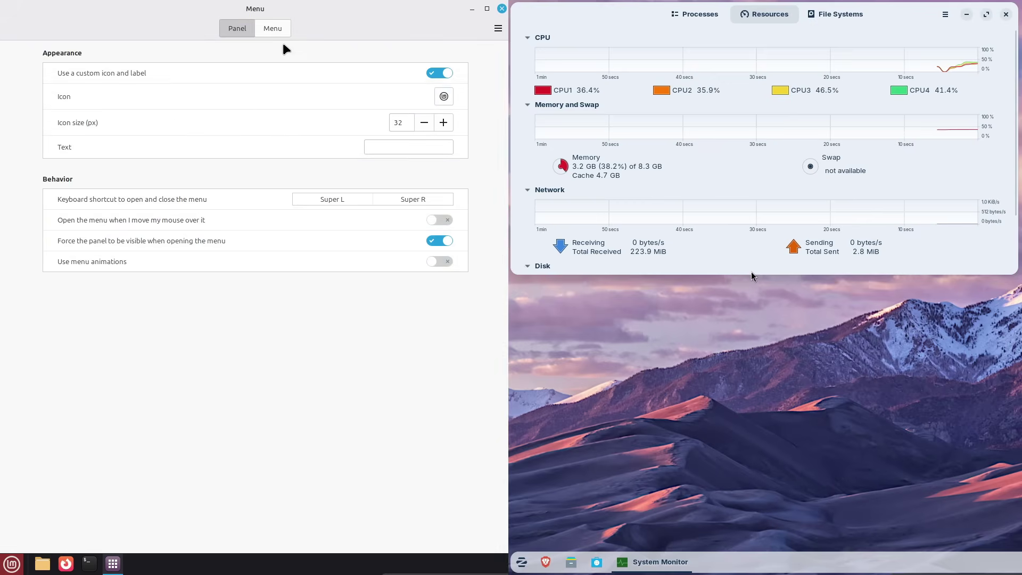
left_click_drag(752, 274, 749, 554)
- Browse Mint menu icon options, show Zorin's running processes, close Menu settings and log out of Mint
left_click(444, 96)
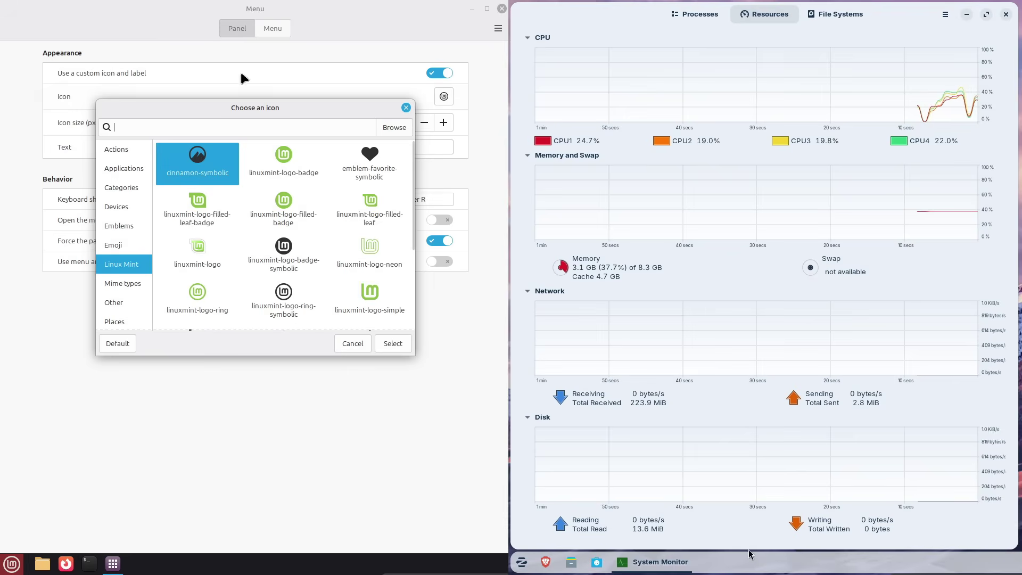
left_click(353, 343)
left_click(700, 14)
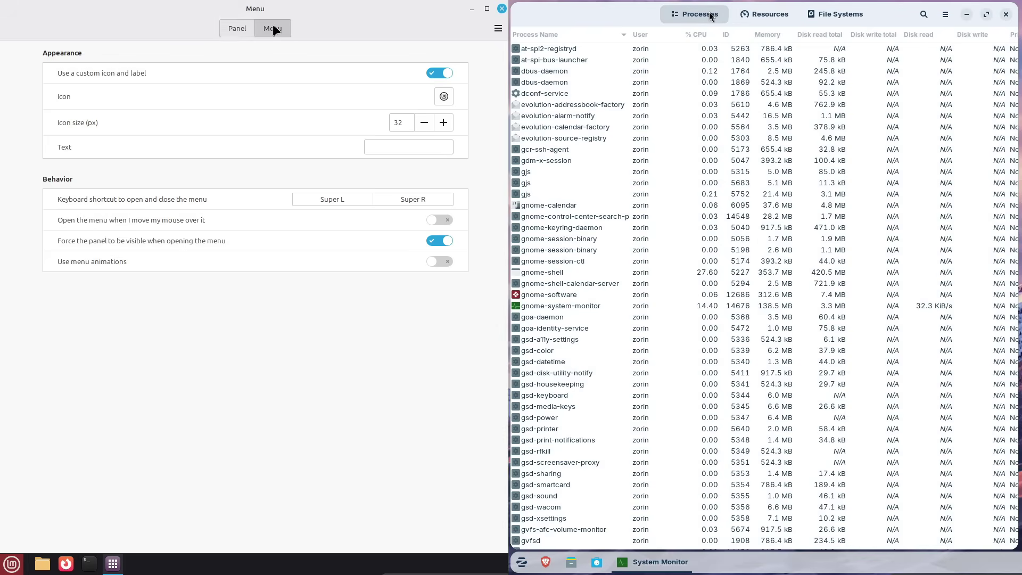
left_click(272, 27)
left_click(504, 11)
left_click_drag(1014, 114, 1001, 265)
left_click(12, 564)
left_click(27, 525)
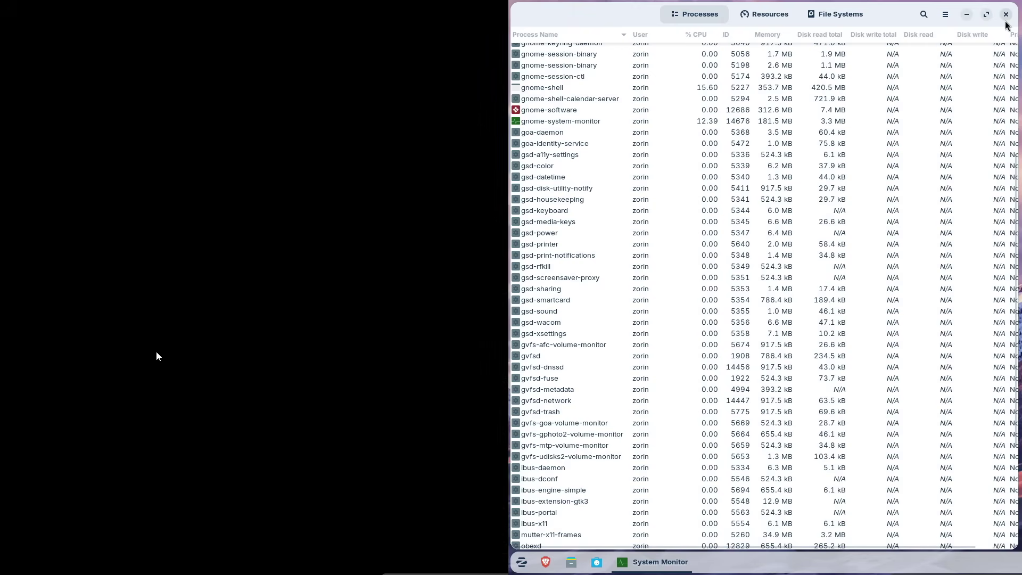
- Close Zorin's System Monitor and list the Cinnamon sessions on Mint's login screen
left_click(1005, 18)
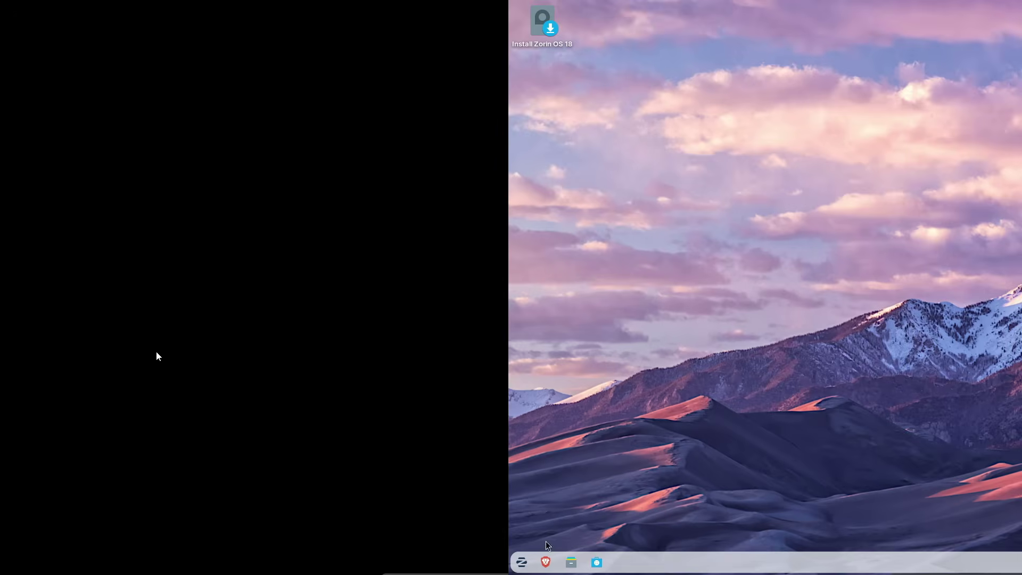
left_click(522, 562)
left_click(709, 529)
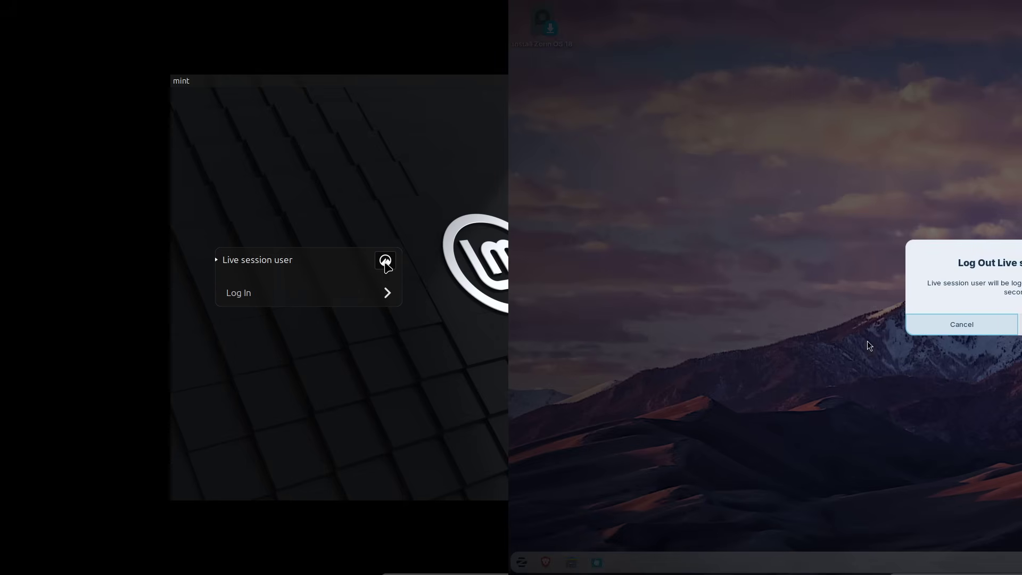
left_click(385, 261)
left_click(961, 324)
- Power off Zorin OS from its application menu
left_click(522, 562)
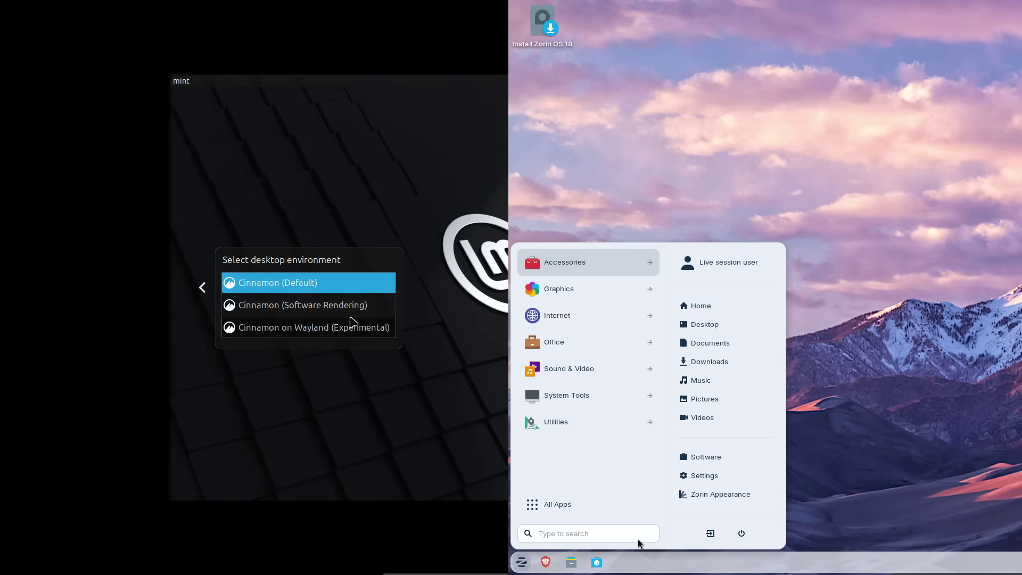
left_click(740, 532)
left_click(735, 510)
key("Return")
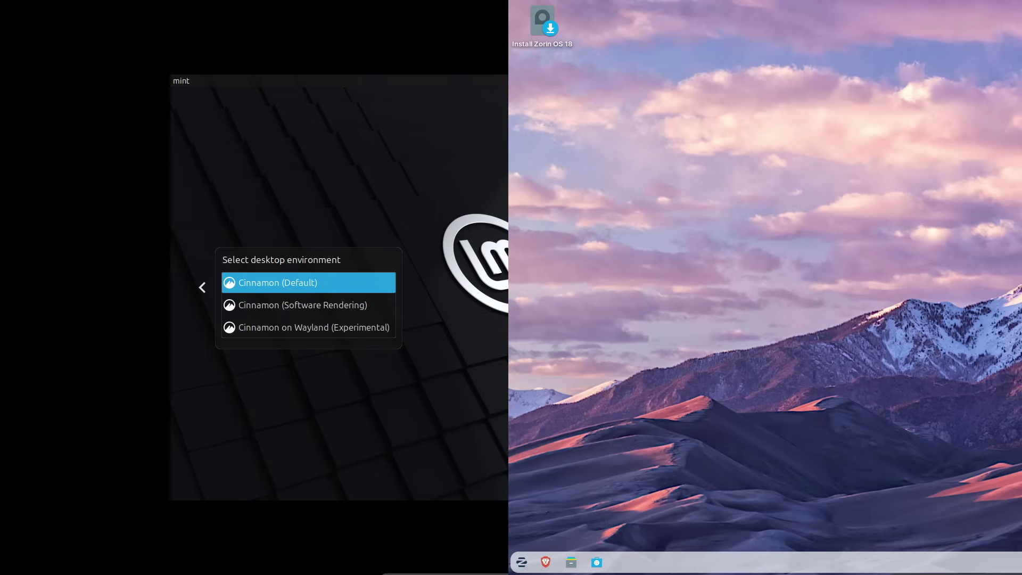